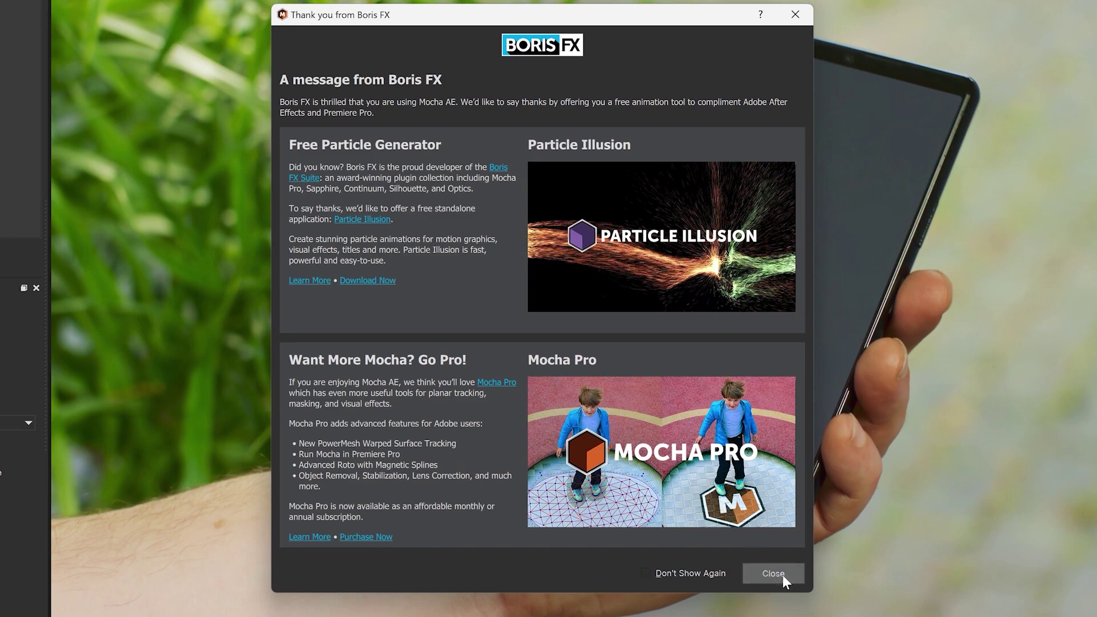
Dismiss the Boris FX thank-you dialog in Mocha AE.
click(782, 575)
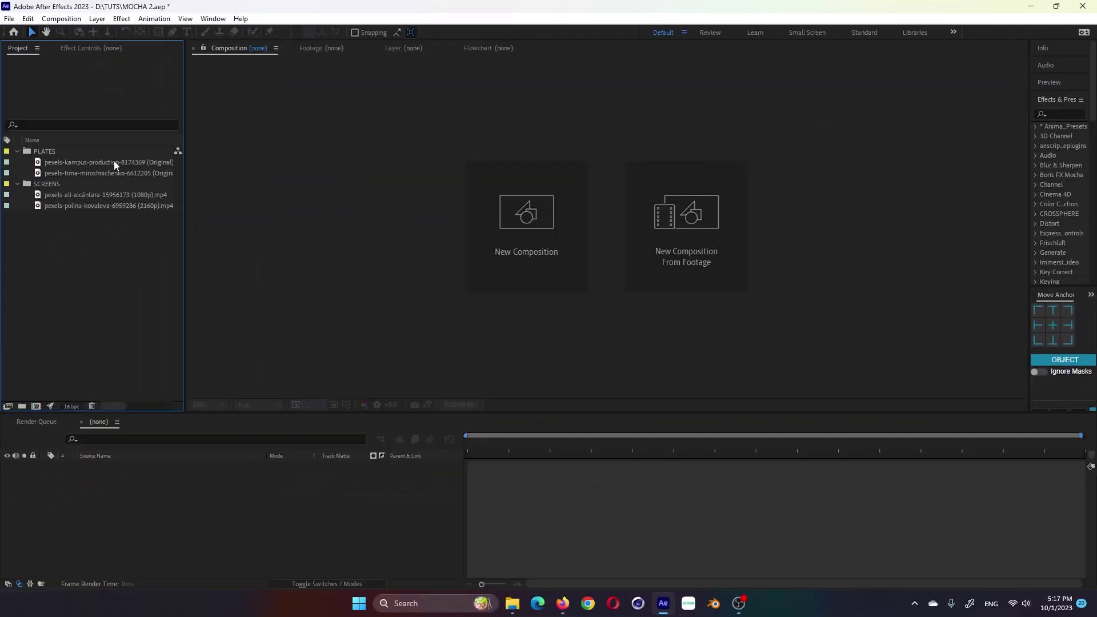
Select the pexels-kampus-production clip in the PLATES folder of the Project panel.
click(115, 163)
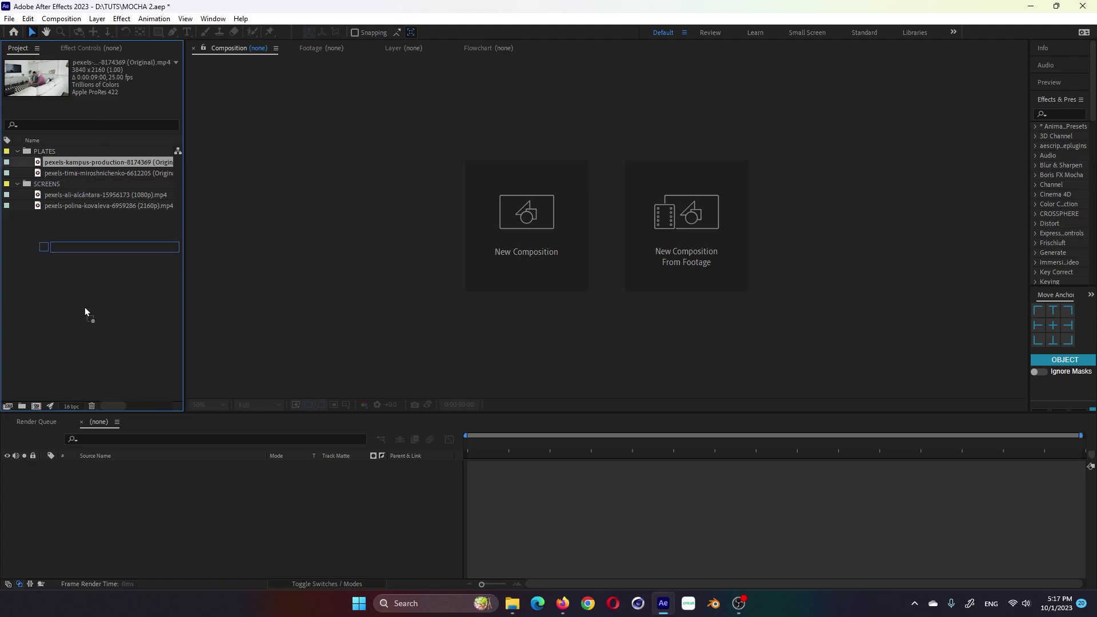
Make a composition from the kampus-production plate, preview its first frames, and search 'mocha AE'.
drag(74, 162, 36, 406)
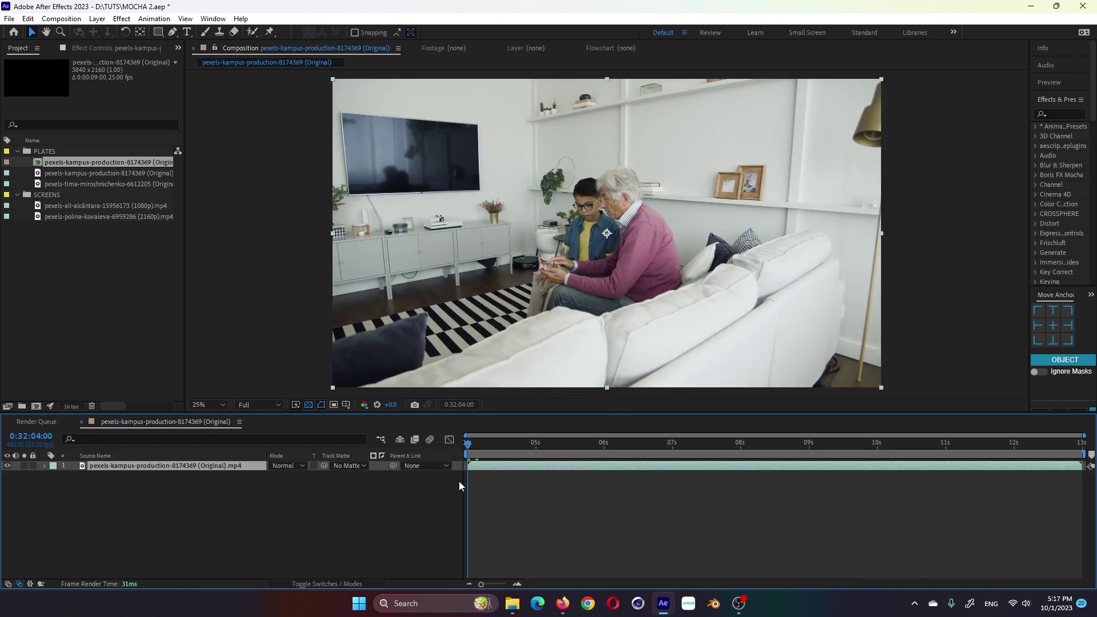
mouse_move(467, 481)
mouse_down()
mouse_move(533, 483)
mouse_move(454, 475)
mouse_up()
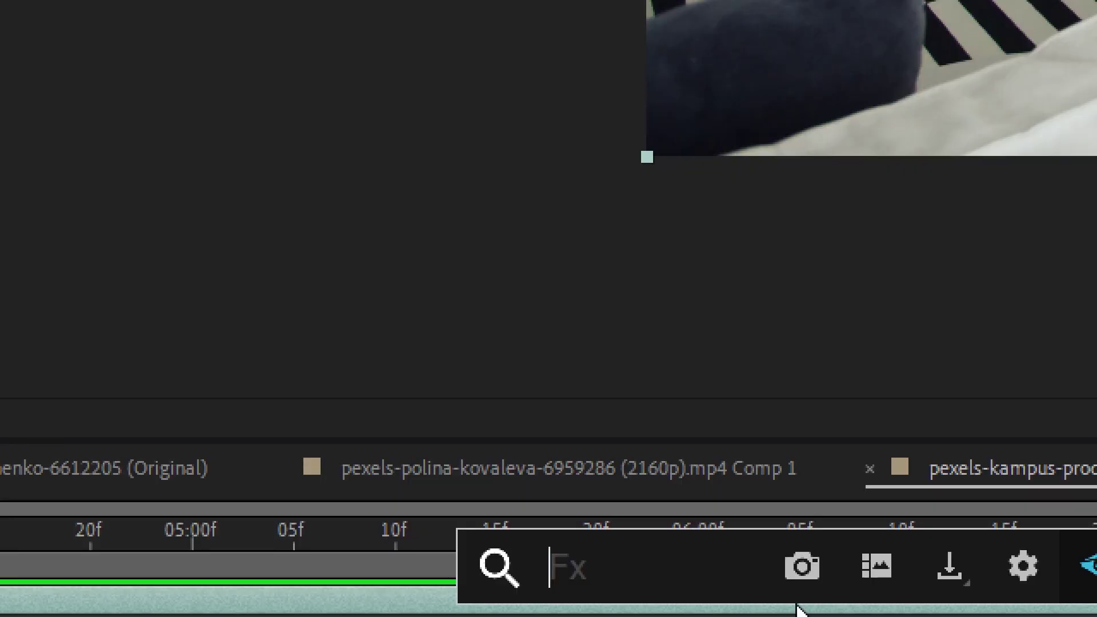
text(mocha AE)
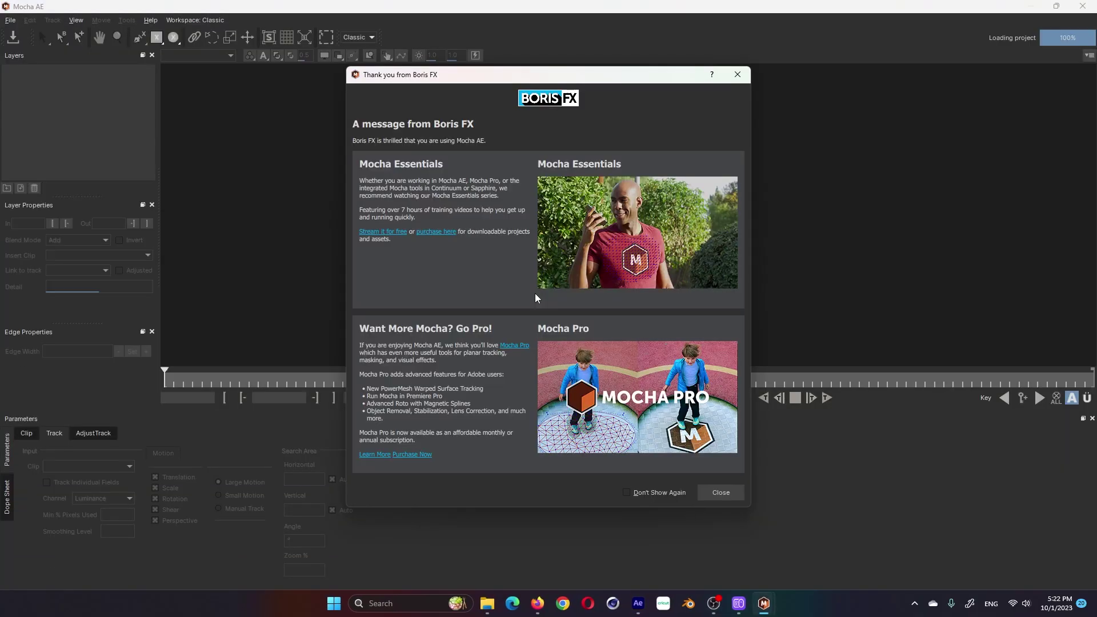
Close the welcome message, try the Essentials workspace, then switch back to Classic.
key(Escape)
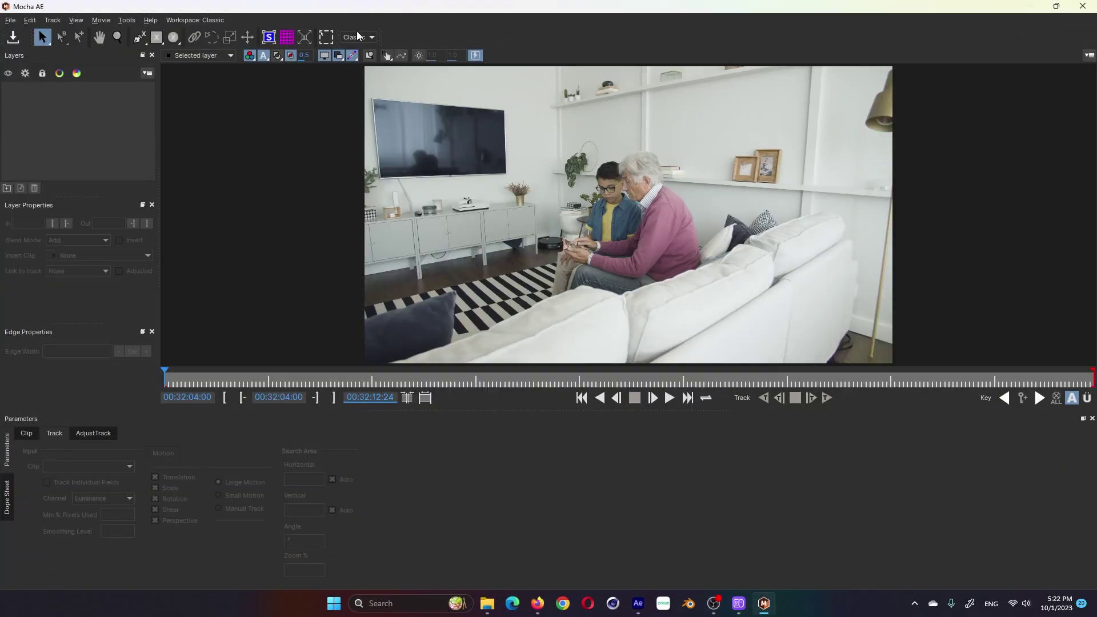
click(358, 35)
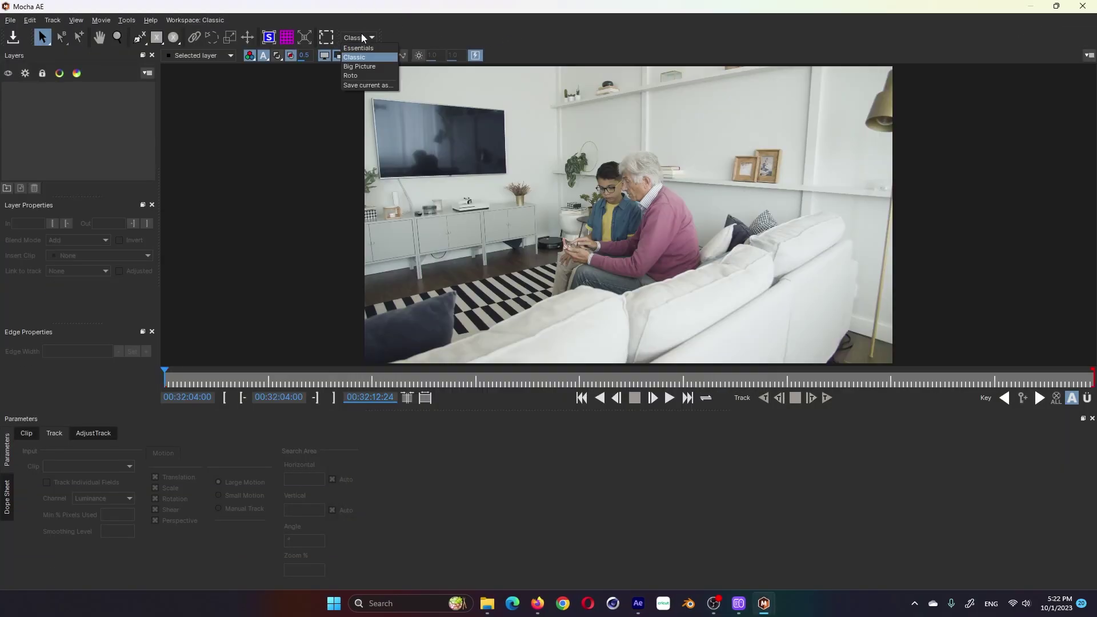
click(363, 64)
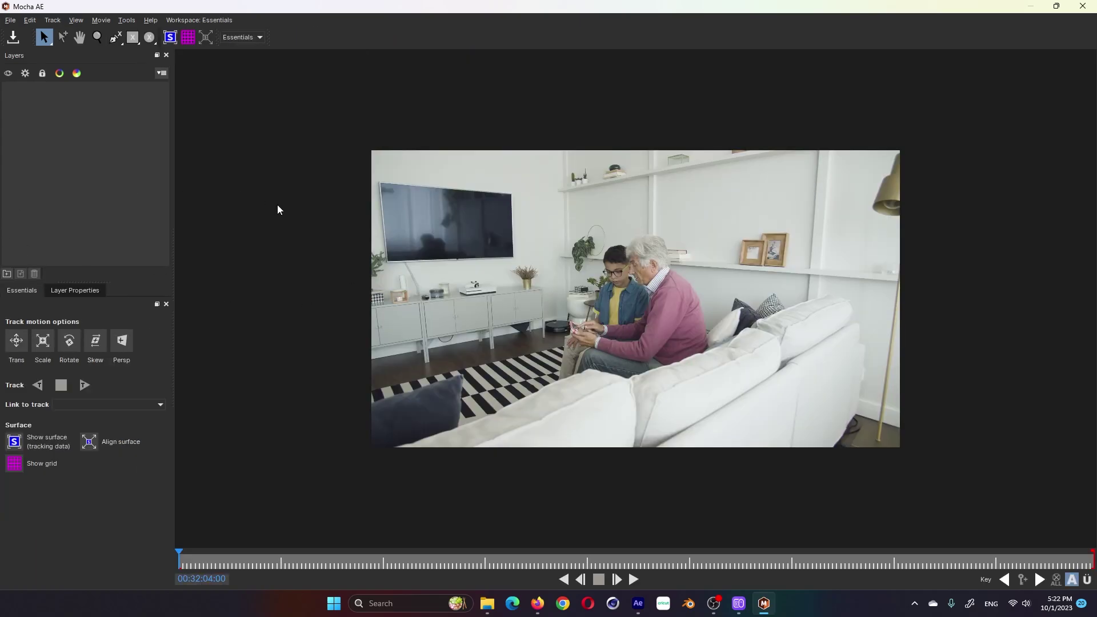
click(246, 38)
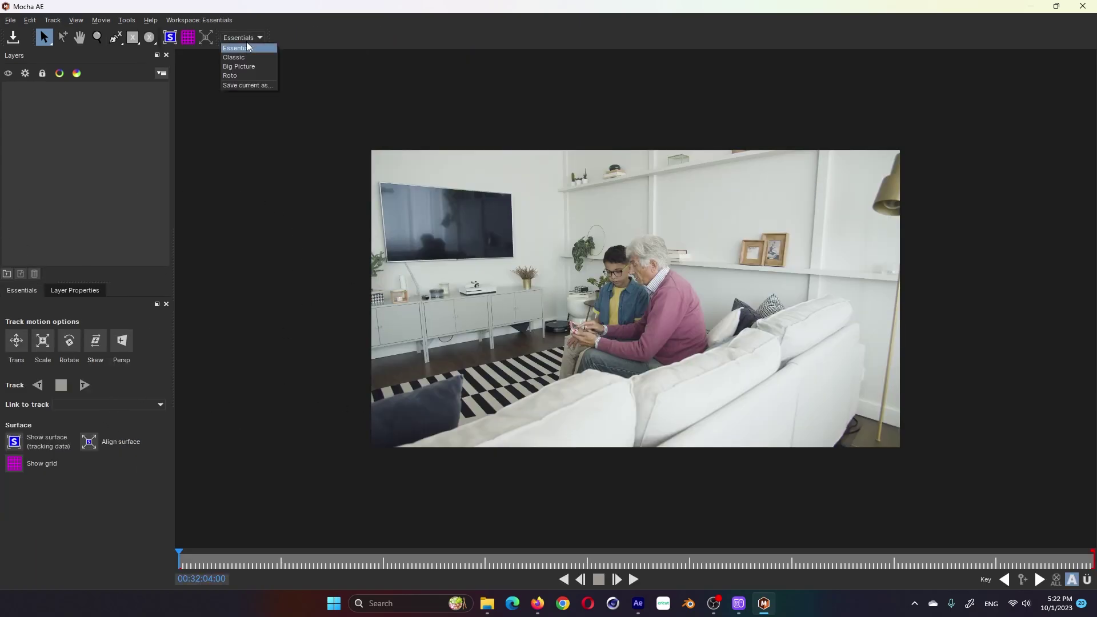
click(344, 27)
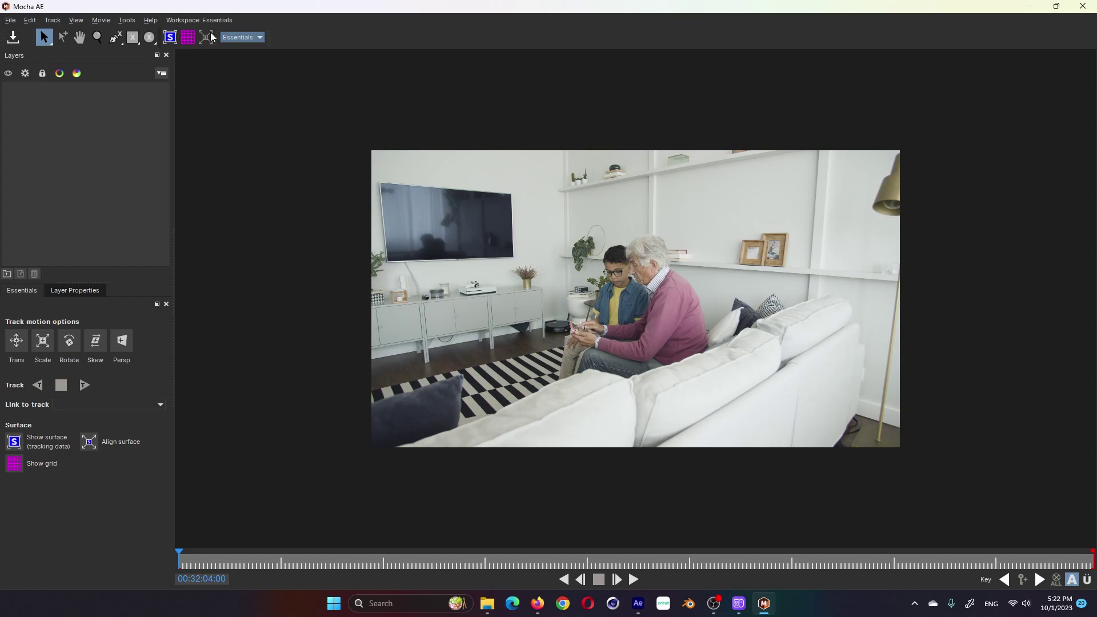
click(237, 37)
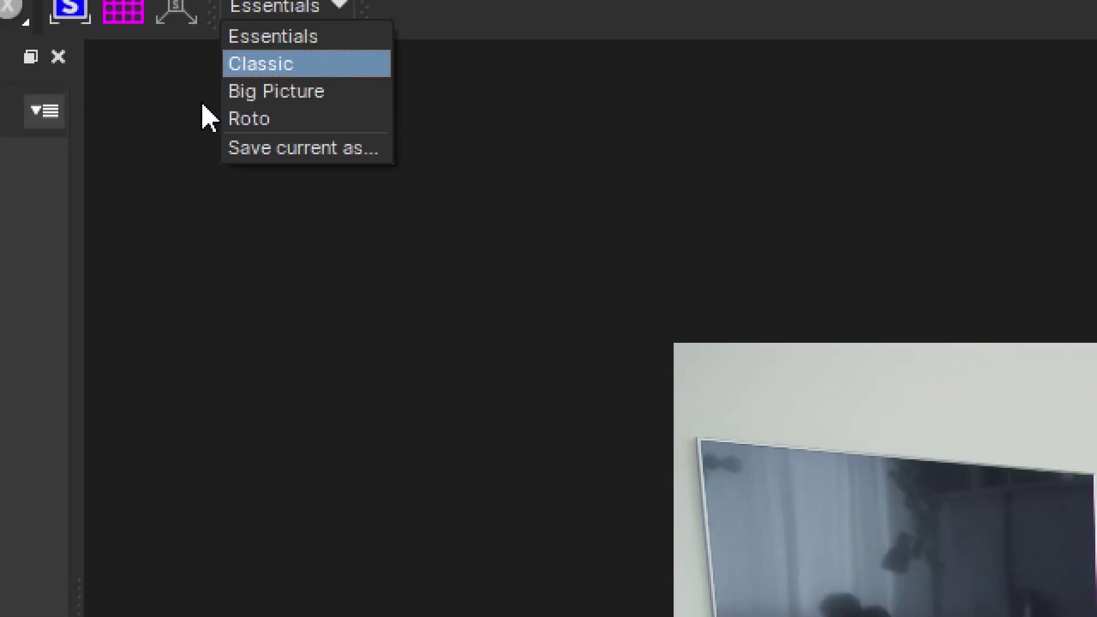
click(260, 64)
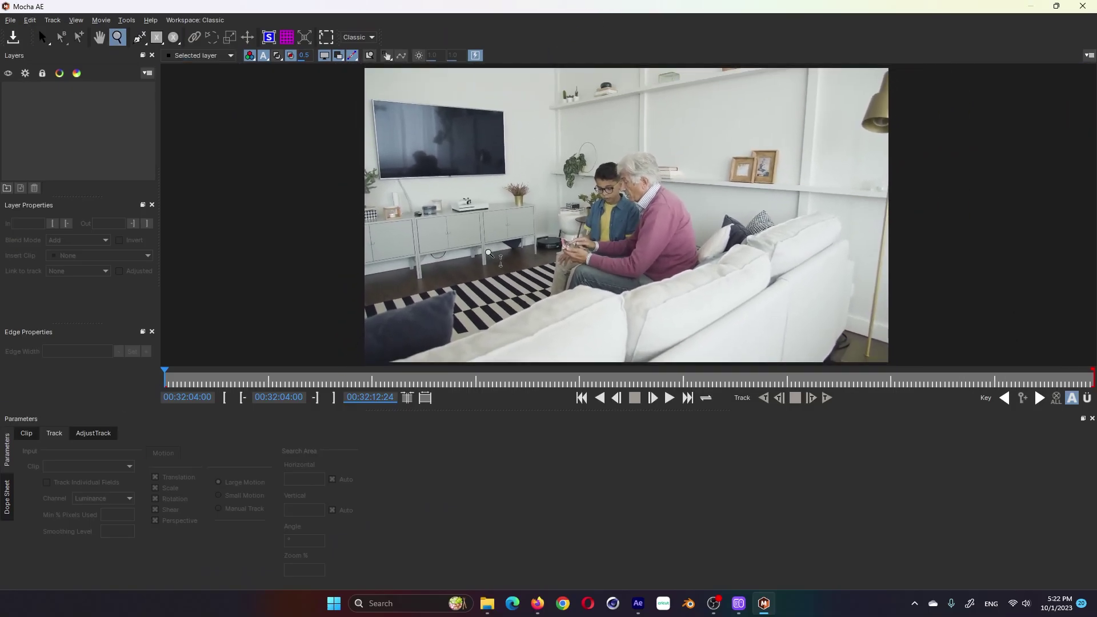
Zoom in and draw a closed four-point X-spline around the TV screen corners.
click(474, 174)
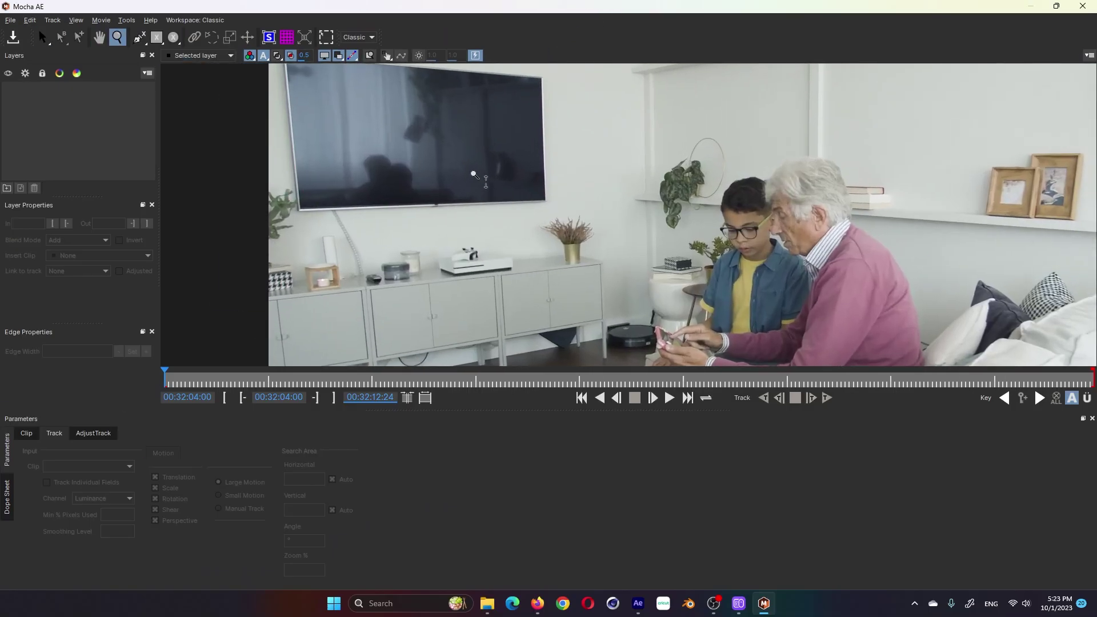
click(453, 189)
key(x)
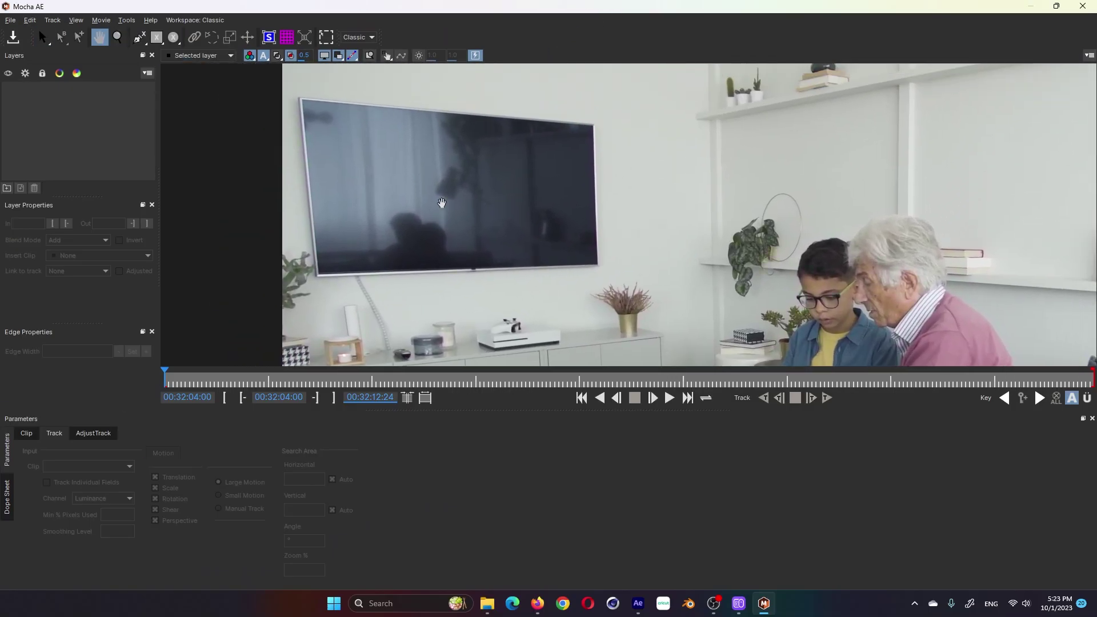
key(s)
key(z)
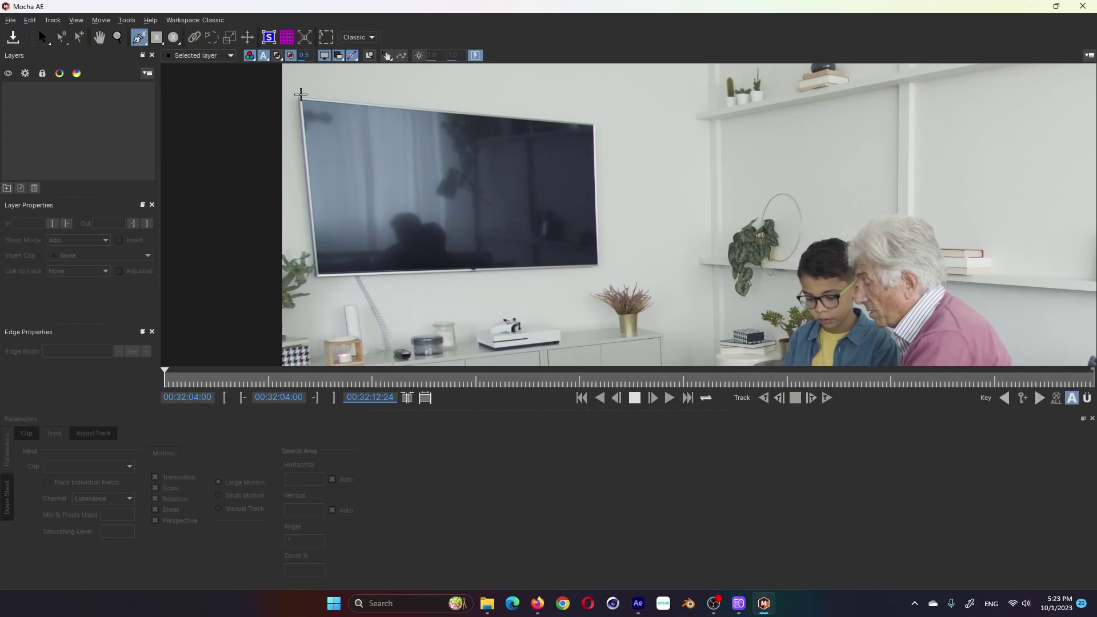
click(295, 95)
click(314, 284)
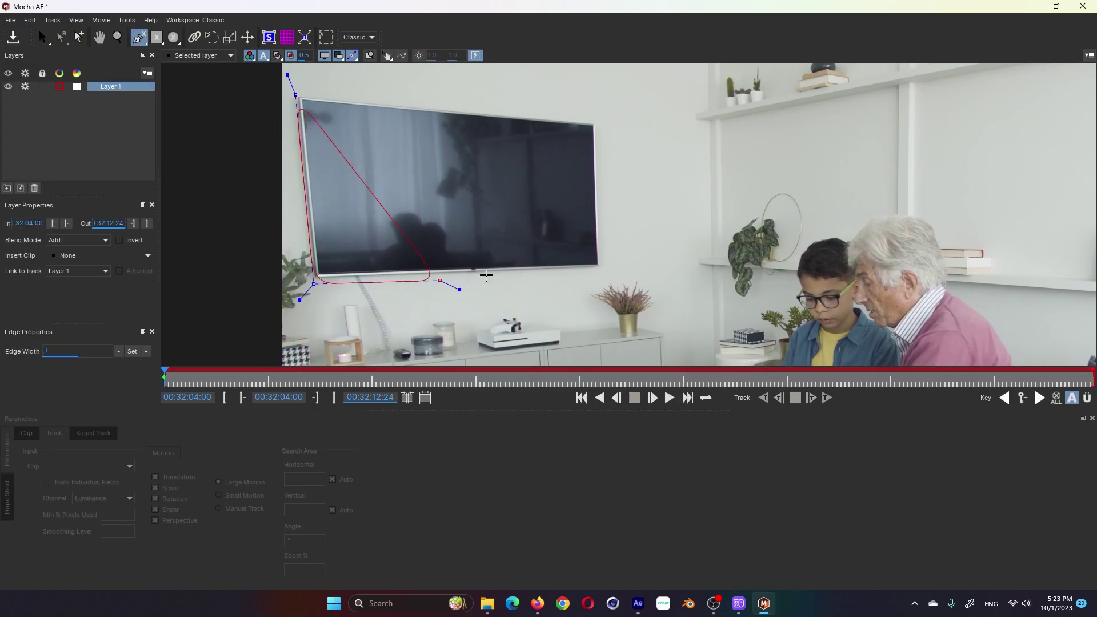
click(603, 269)
click(594, 119)
right_click(594, 119)
key(s)
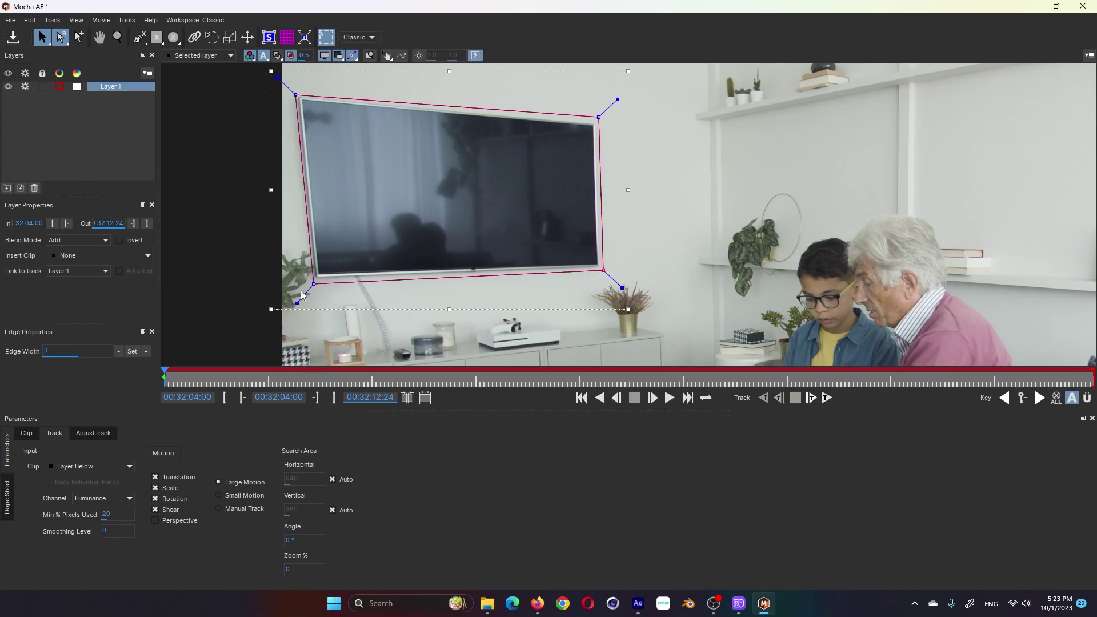
Refine the bottom-left, top-left and top-right spline points onto the TV edges.
drag(314, 284, 312, 282)
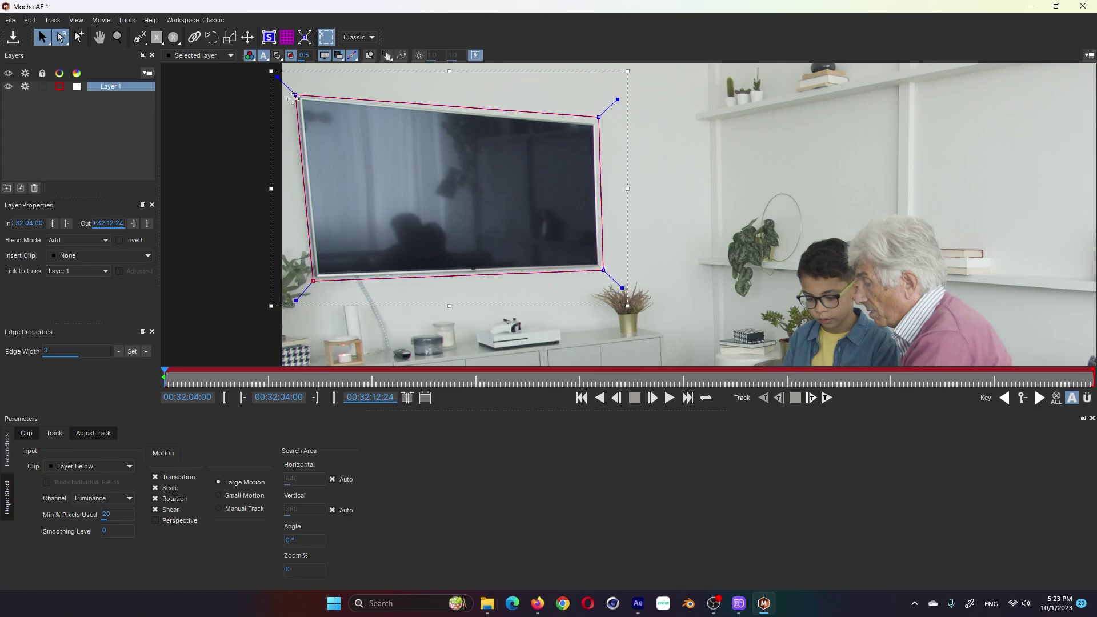
drag(294, 97, 294, 95)
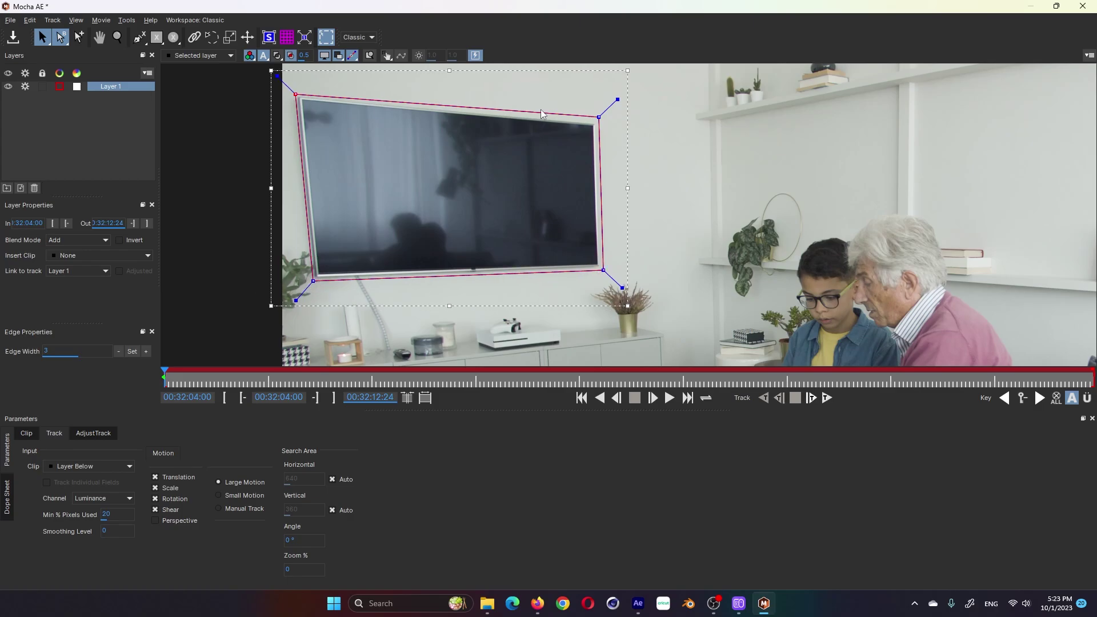
drag(601, 117, 599, 120)
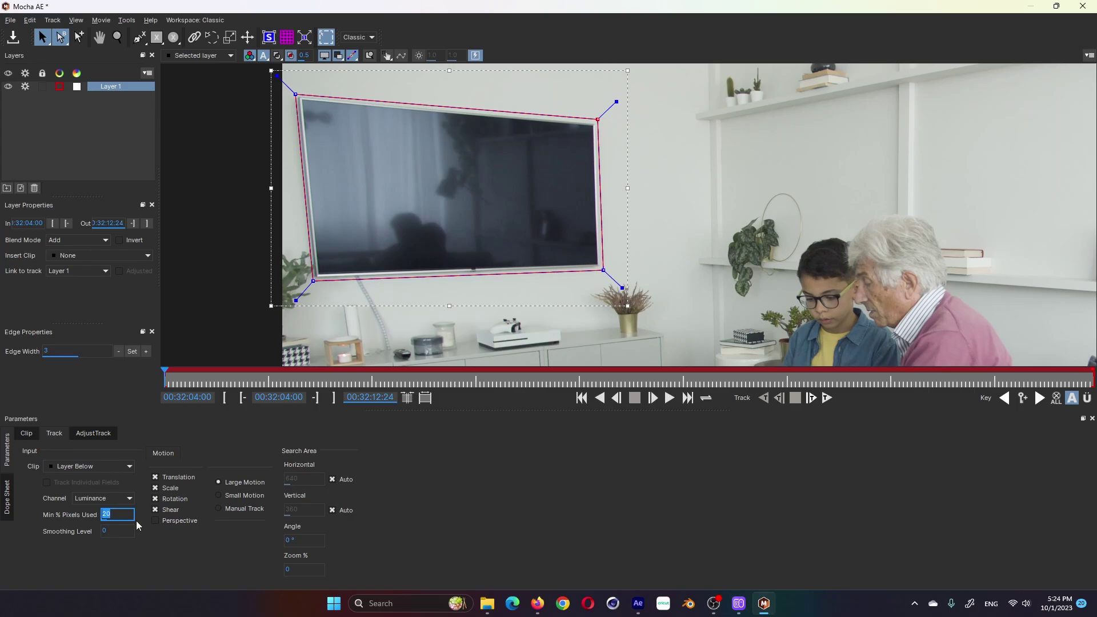
Set Min % Pixels Used to 80 and nudge the top-left spline point onto the TV.
key(Return)
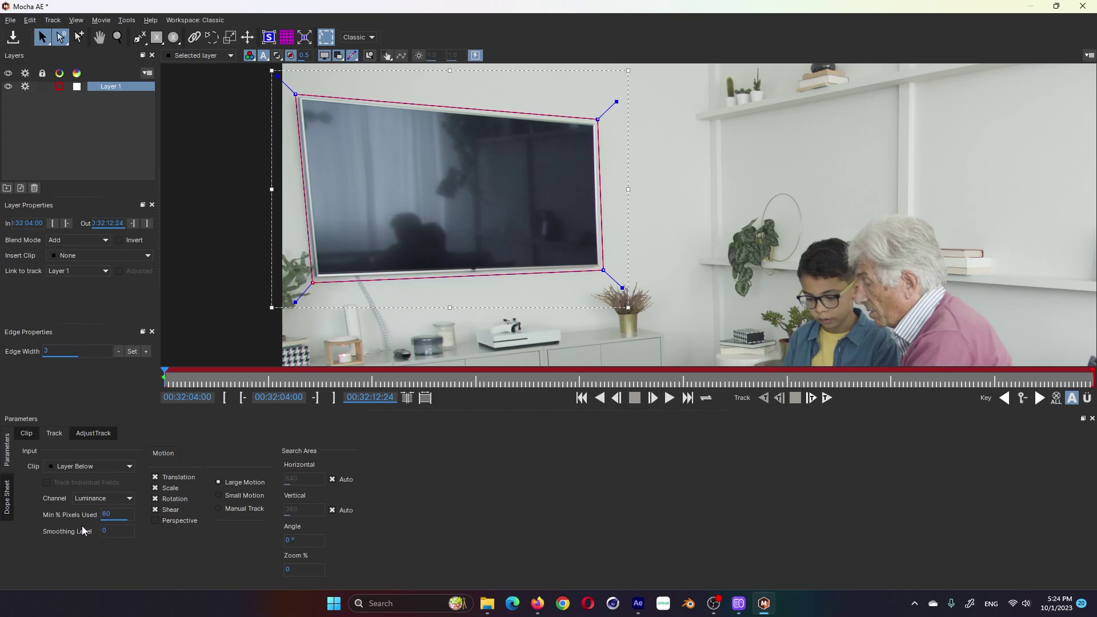
drag(299, 93, 298, 94)
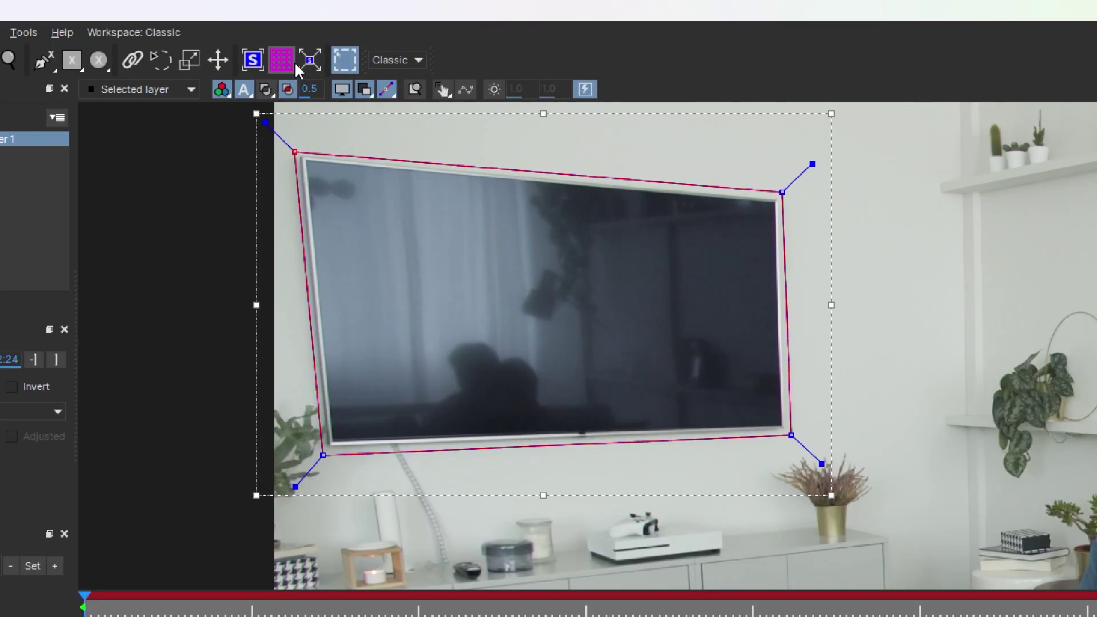
Show the grid and planar surface, then pin all four surface corners to the TV corners.
click(287, 38)
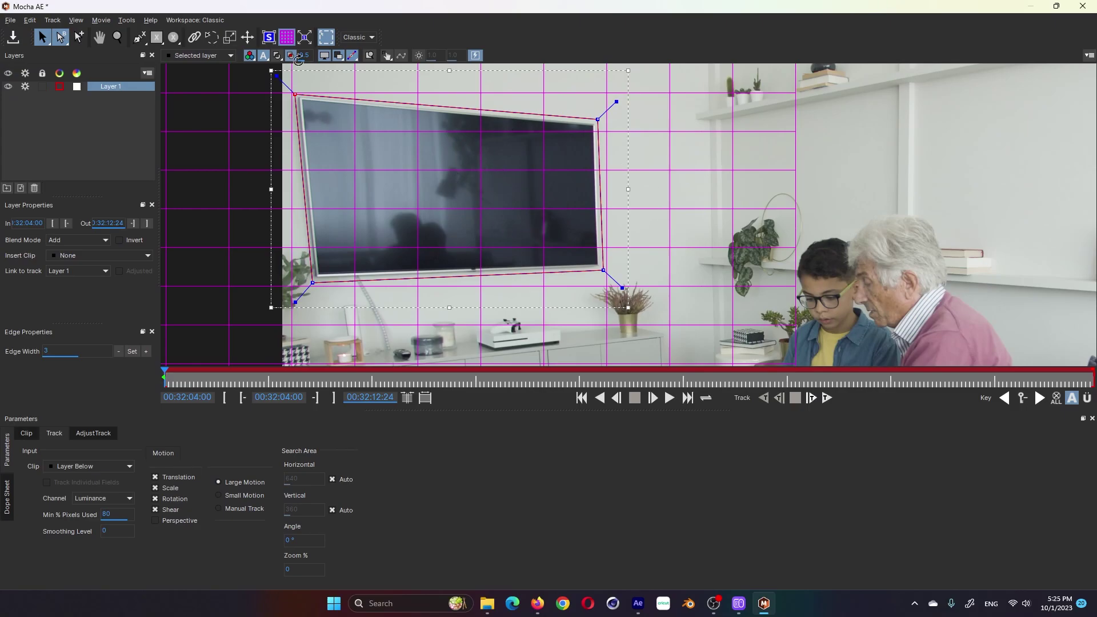
click(269, 38)
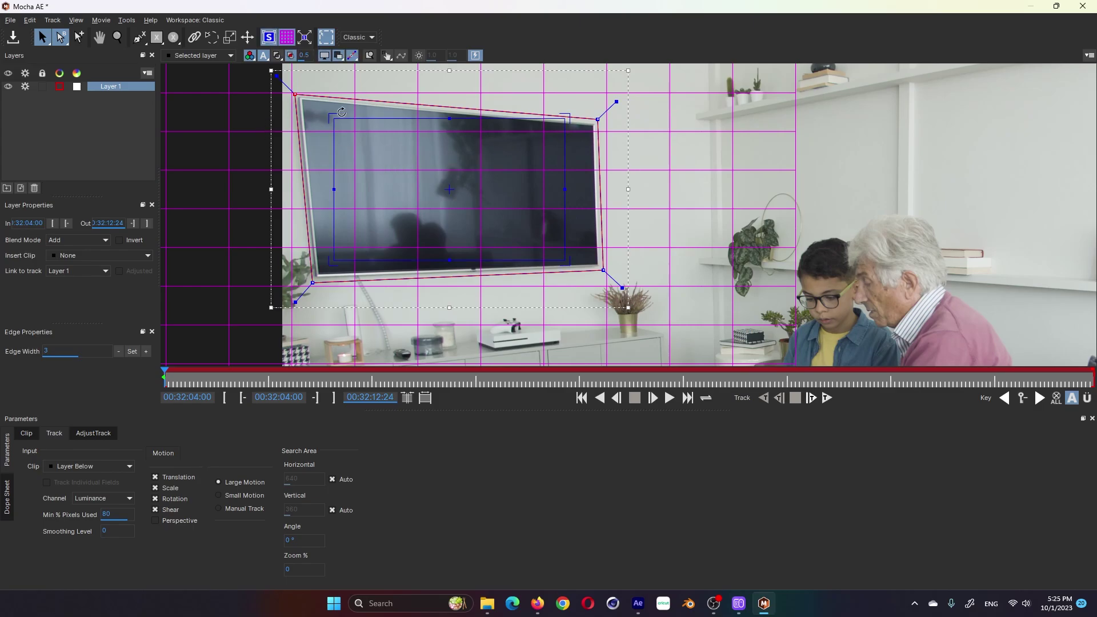
drag(334, 115, 299, 93)
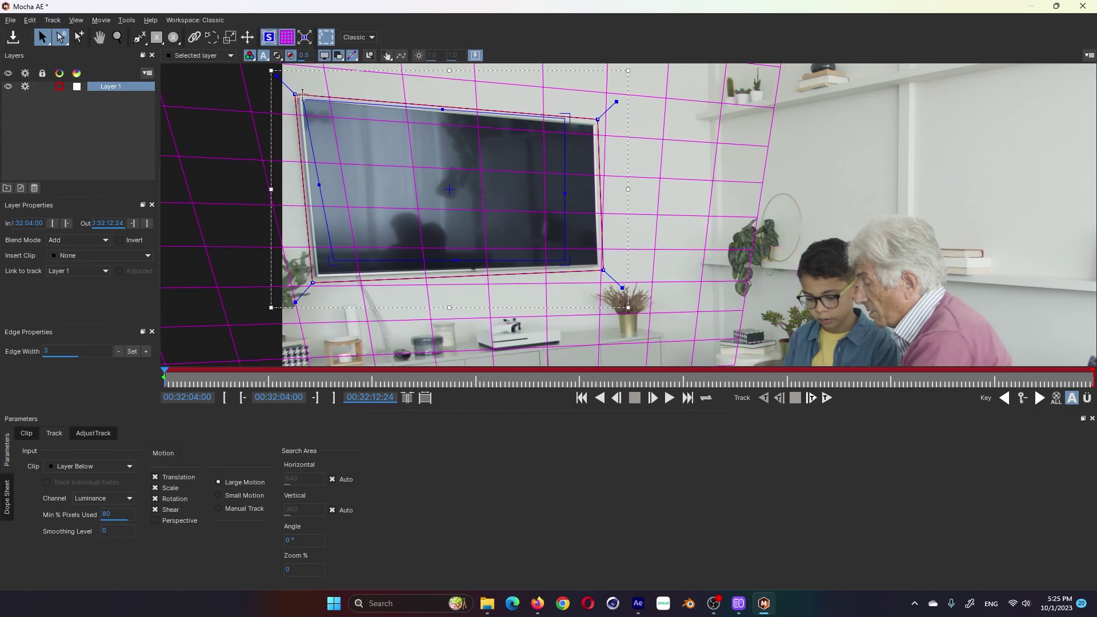
drag(331, 260, 317, 277)
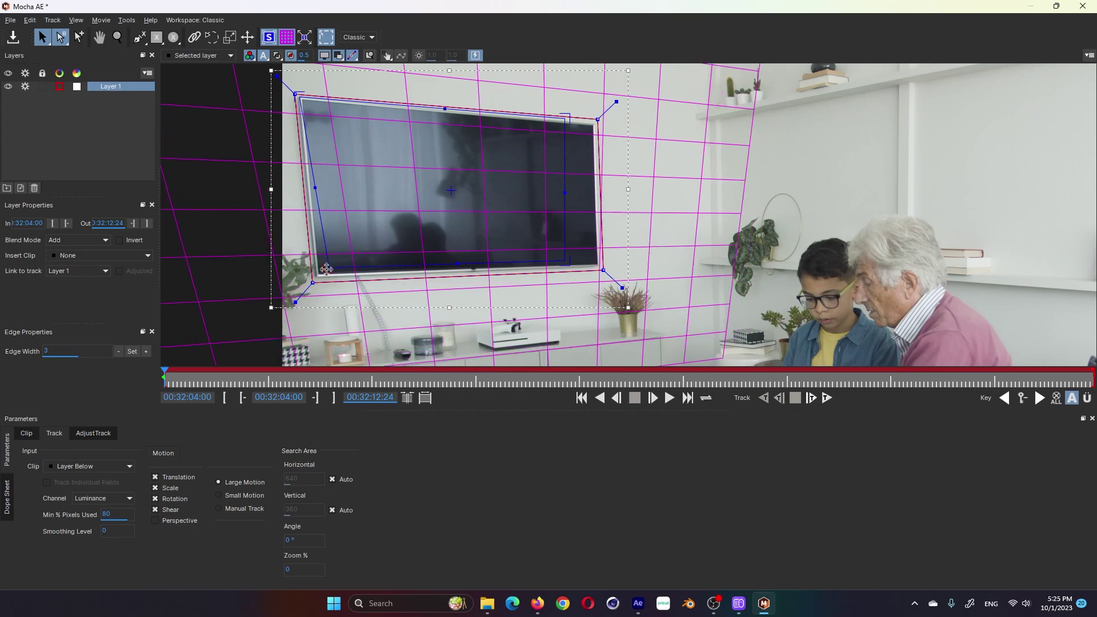
drag(564, 115, 598, 119)
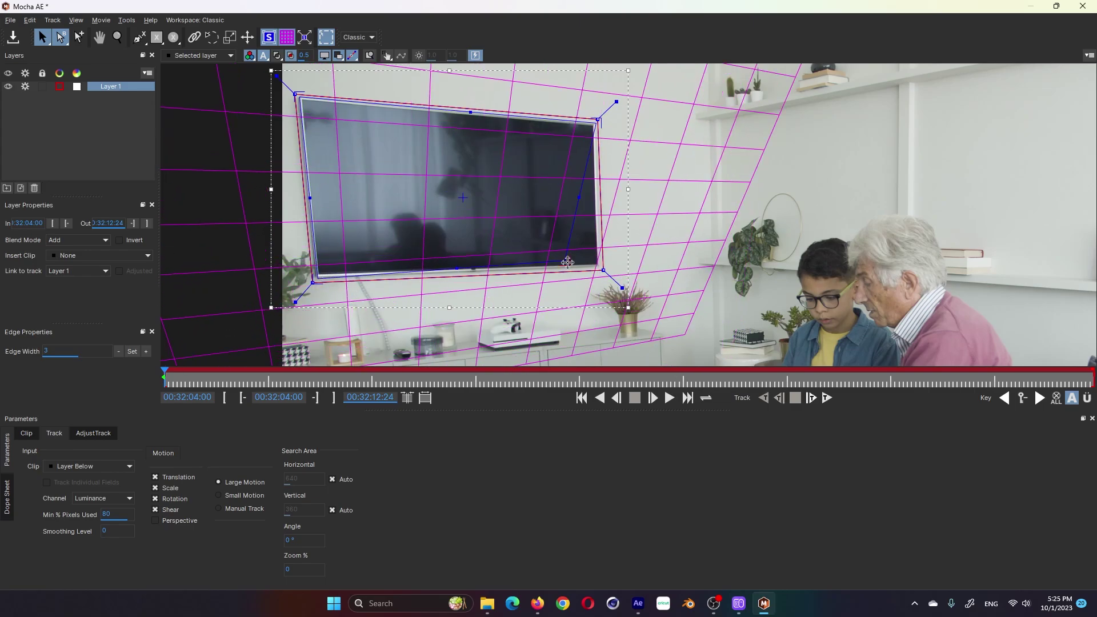
drag(564, 261, 602, 269)
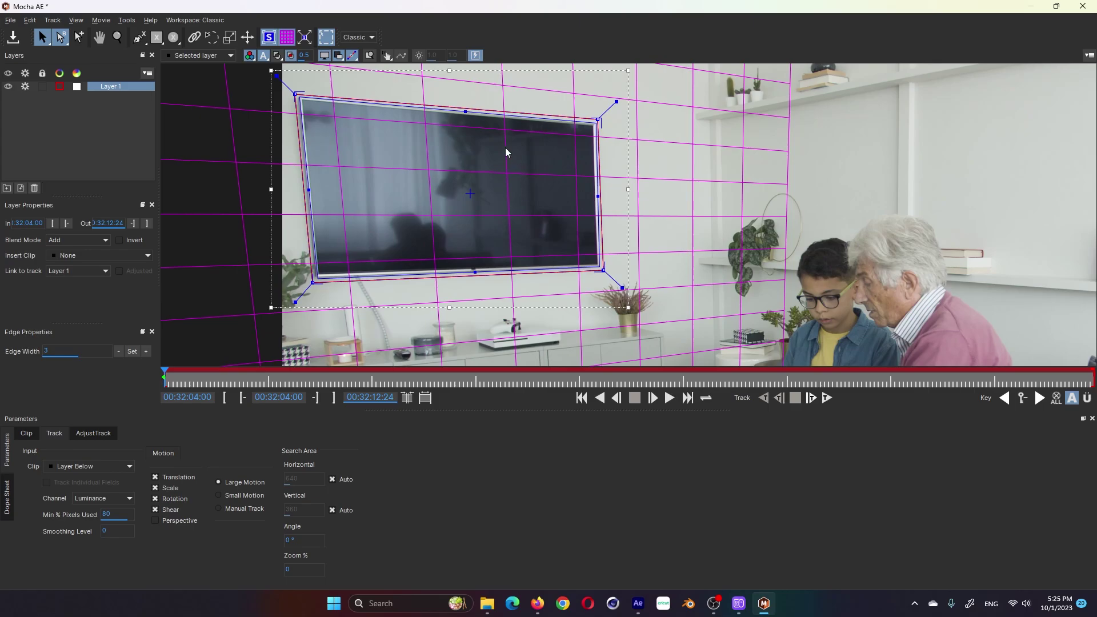
Tighten all four spline corners onto the TV screen and track Layer 1 forward.
key(g)
click(827, 398)
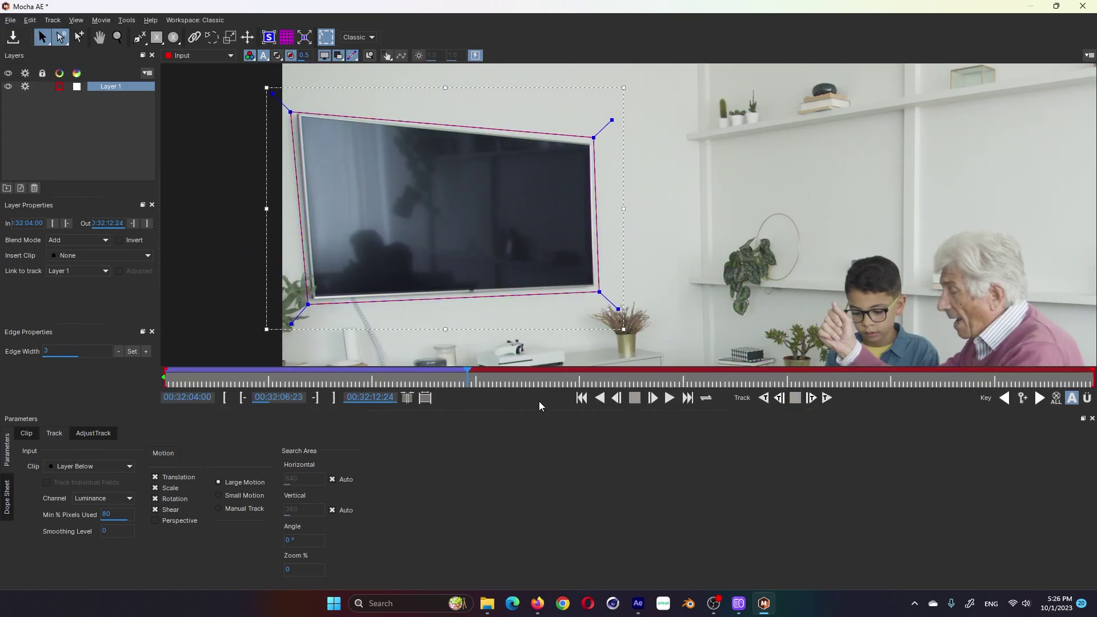
drag(291, 110, 295, 107)
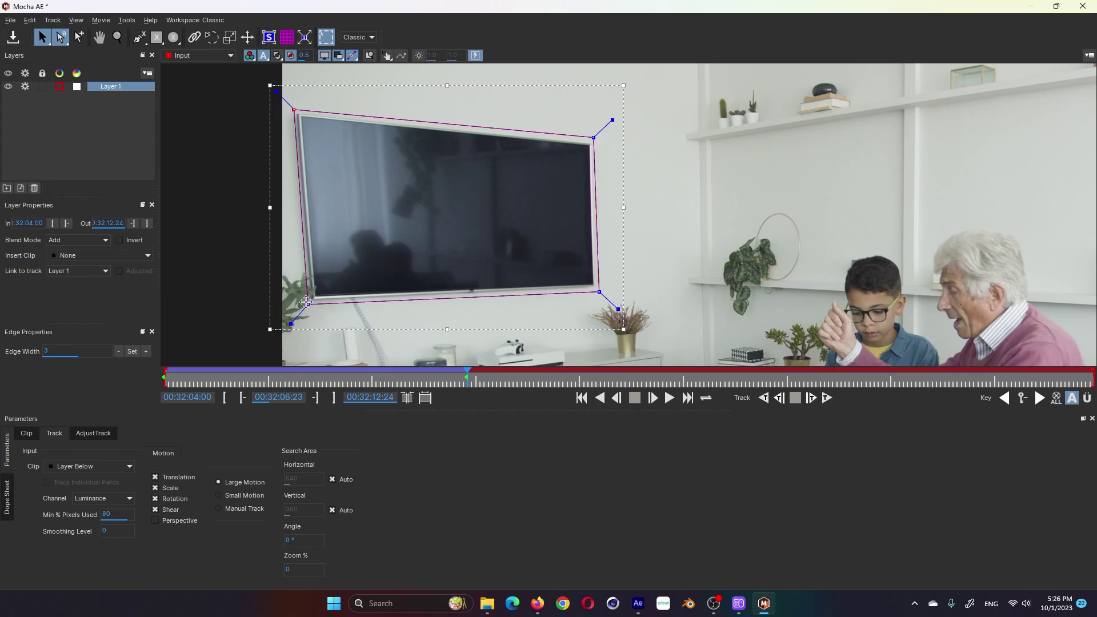
drag(306, 302, 307, 303)
drag(598, 291, 599, 288)
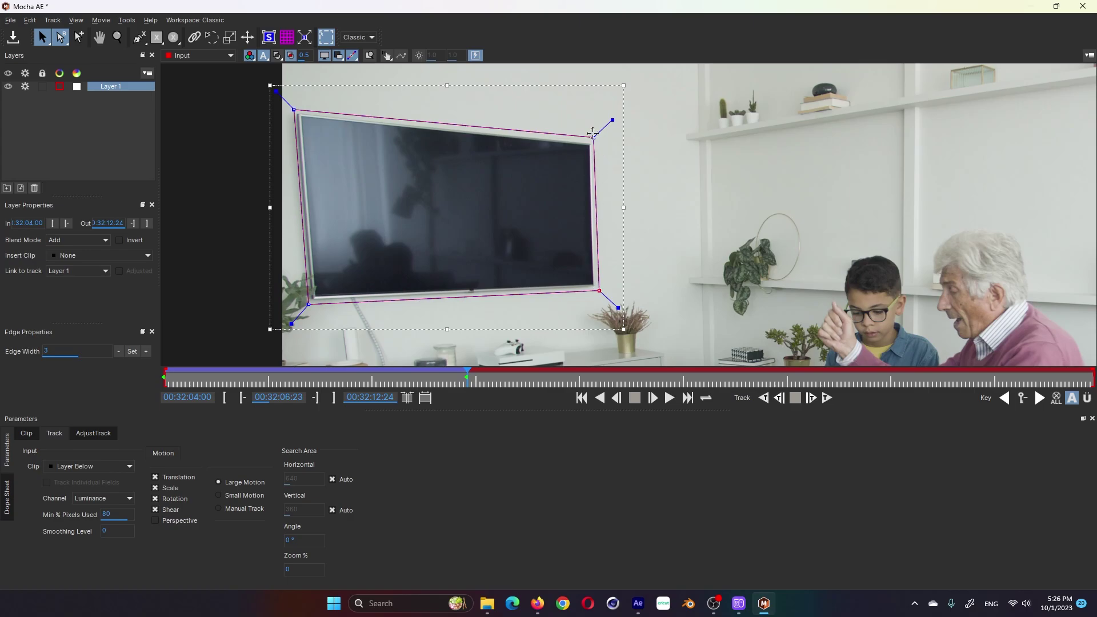
drag(594, 136, 595, 138)
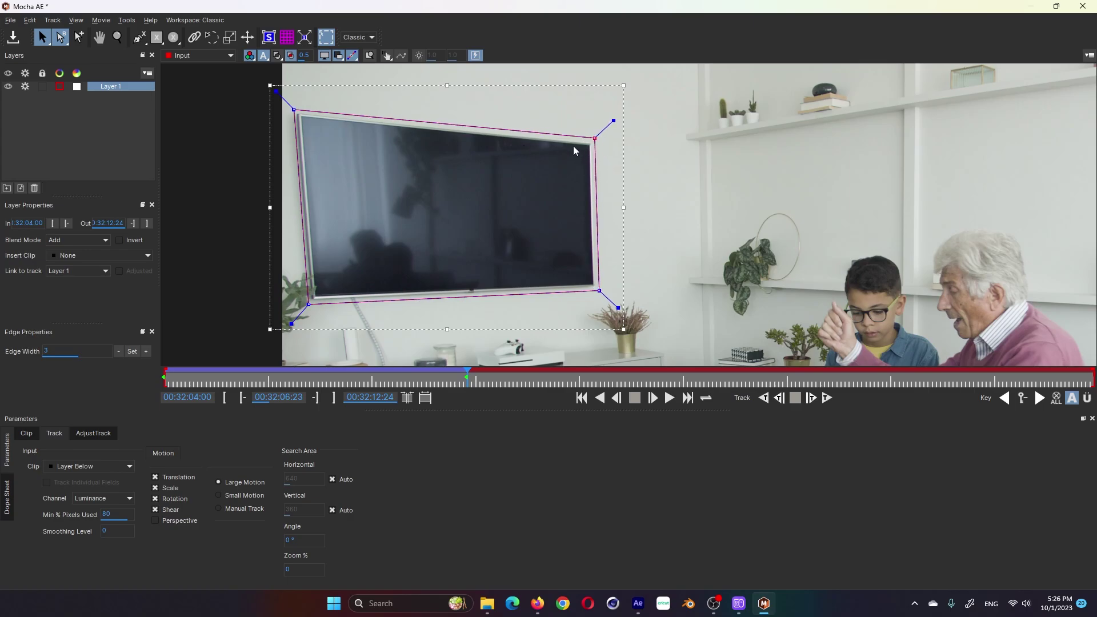
drag(290, 108, 287, 107)
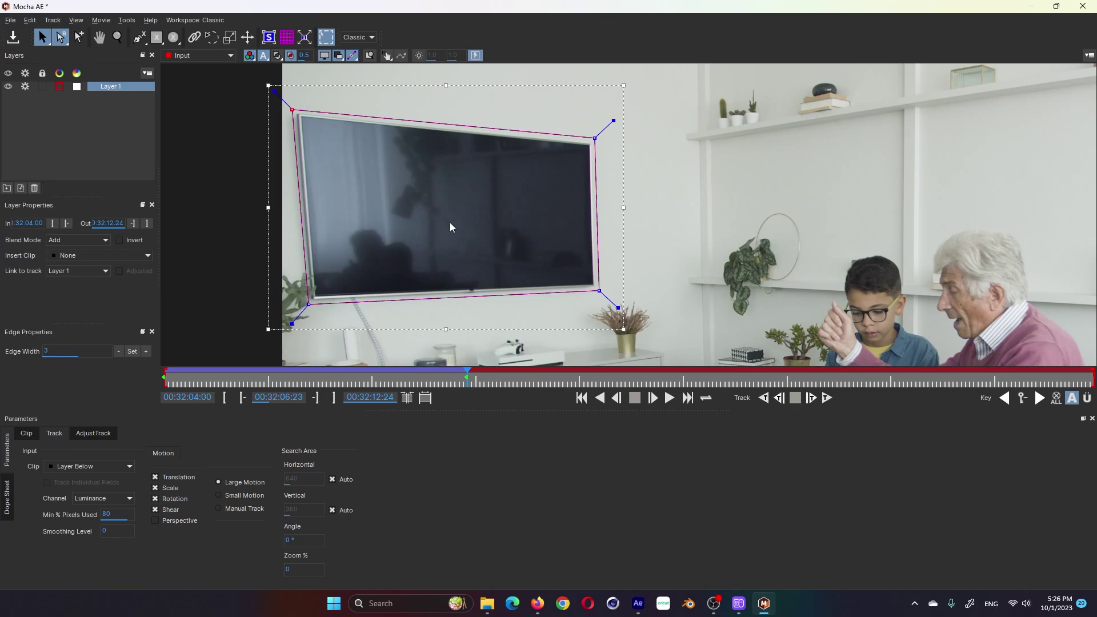
click(827, 398)
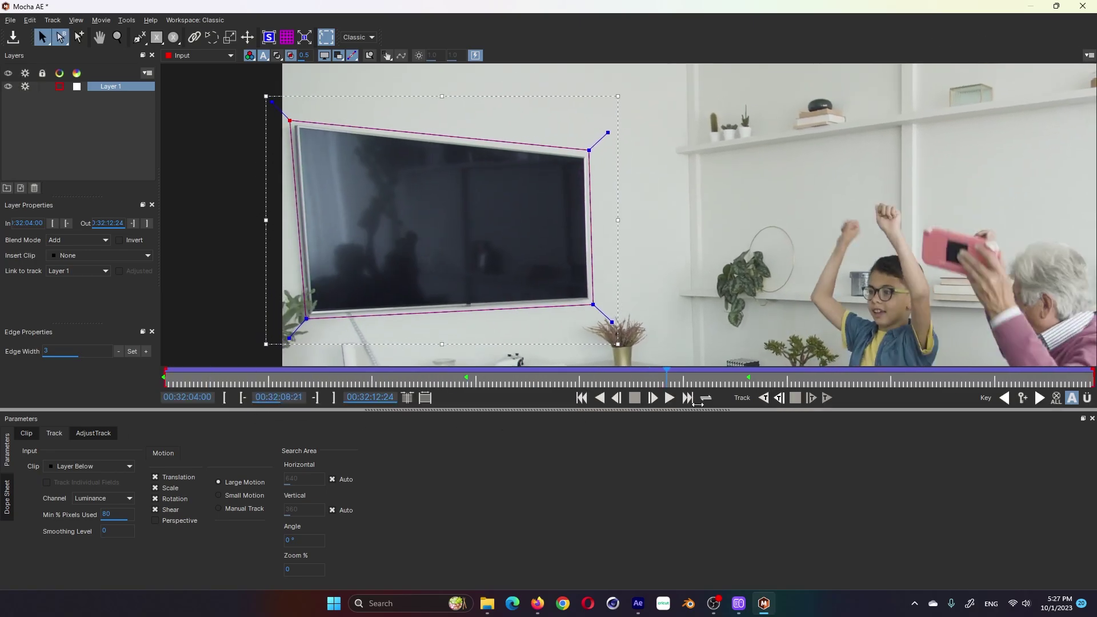
Stop the track, show the planar surface, and zoom in to inspect the TV corners.
click(811, 398)
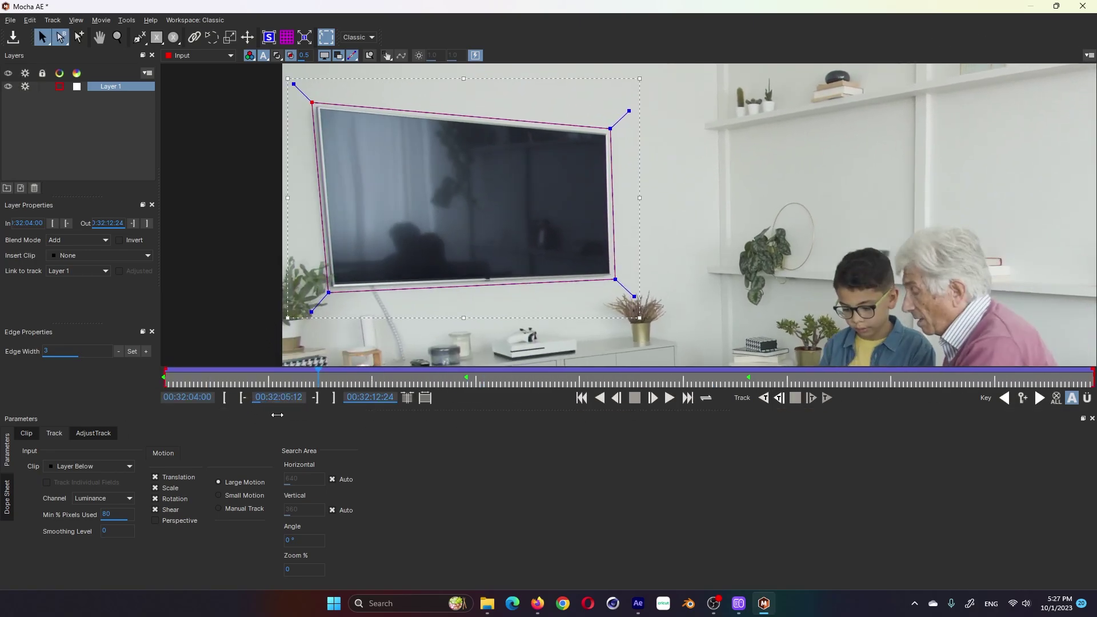
click(269, 37)
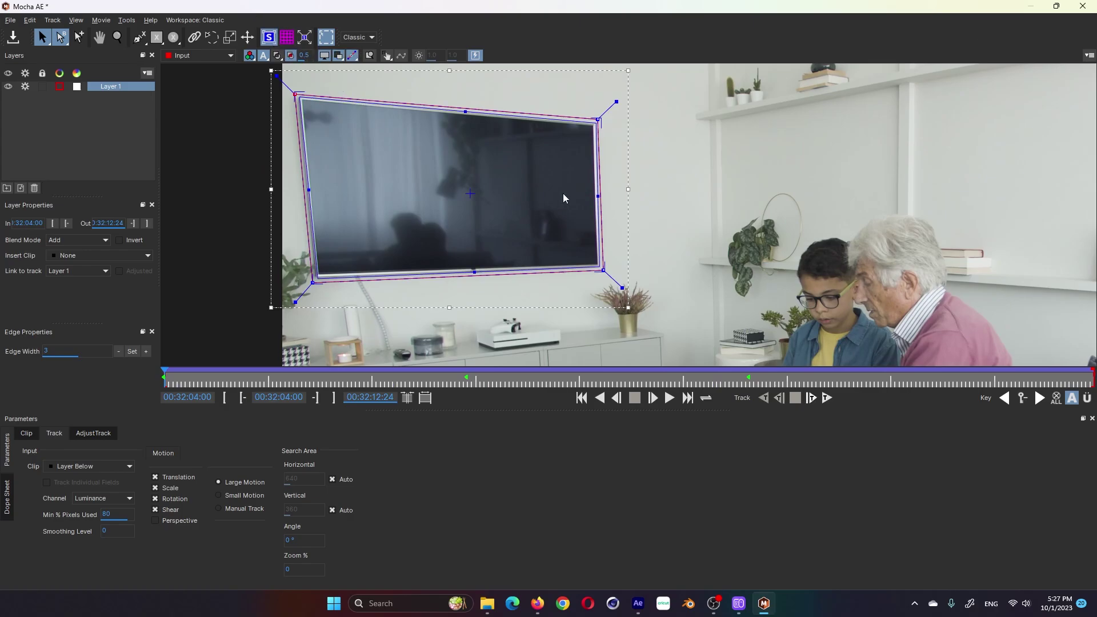
key(z)
click(349, 143)
click(349, 143)
key(x)
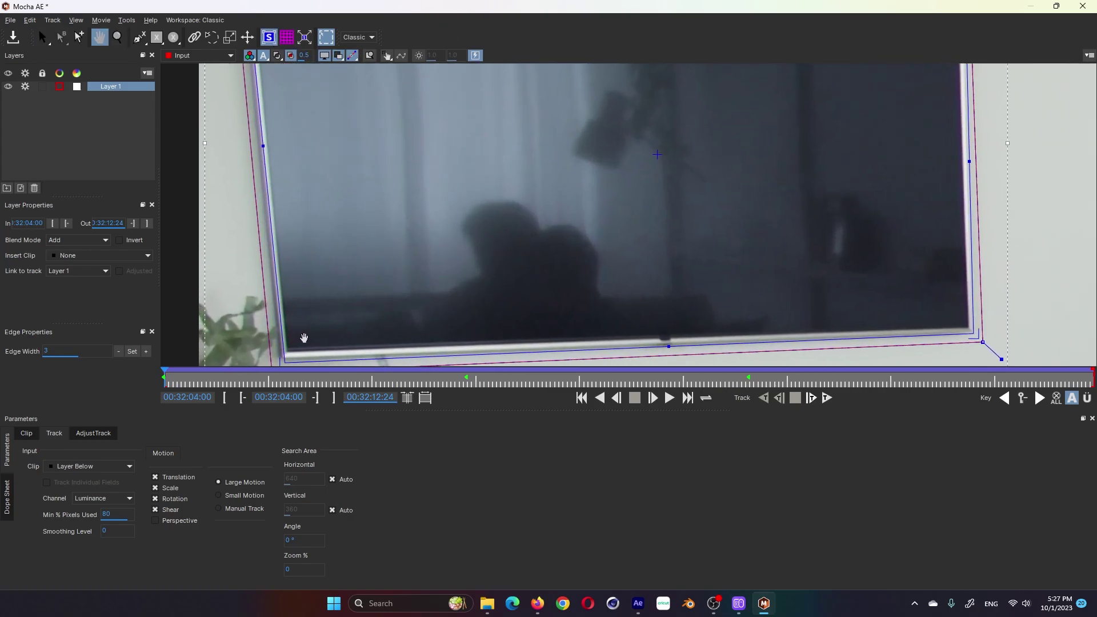
drag(301, 335, 346, 247)
key(s)
drag(1014, 248, 686, 279)
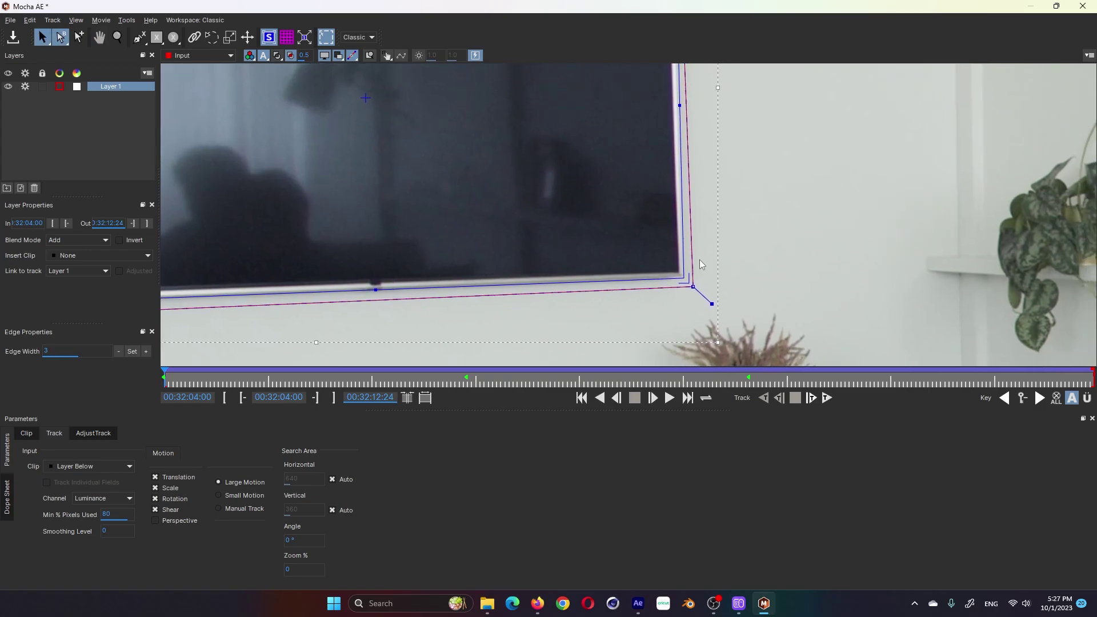
key(x)
drag(602, 135, 665, 223)
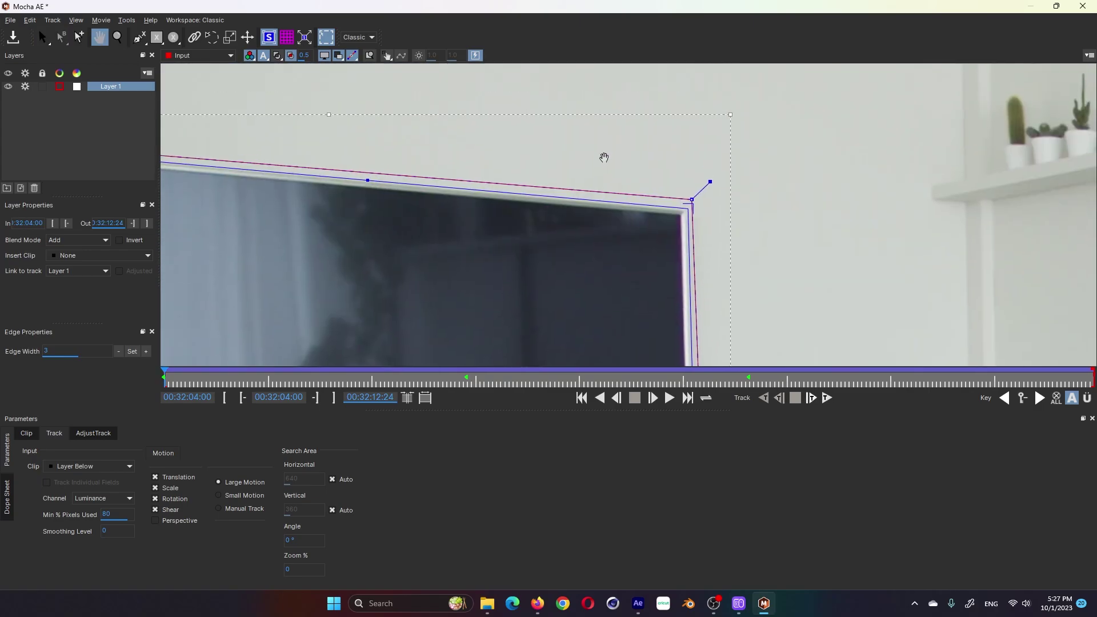
key(s)
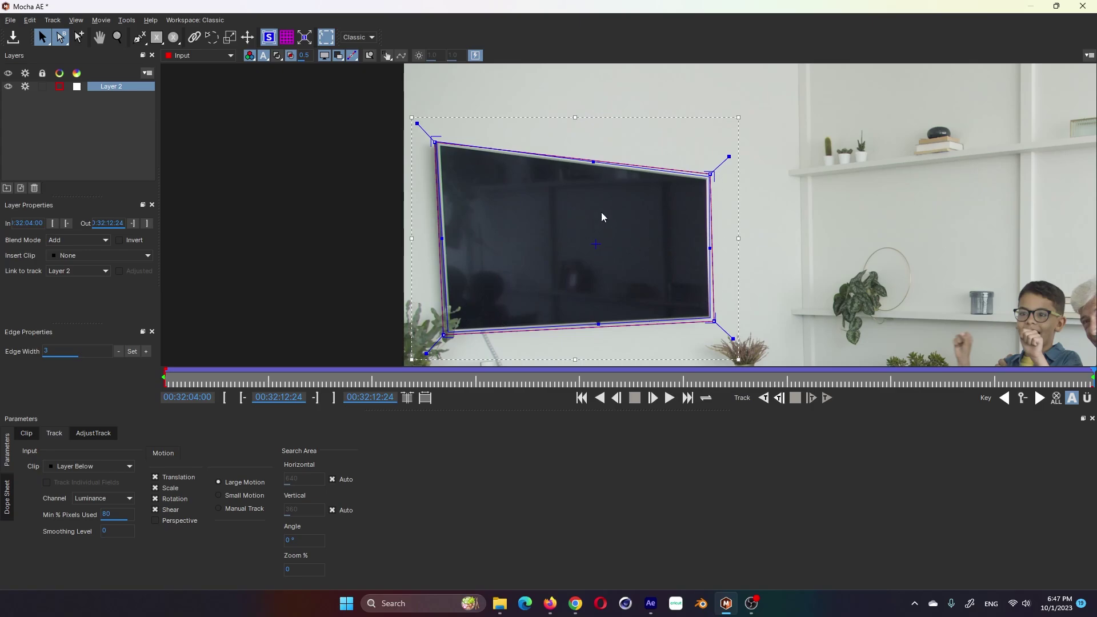
Overlay the perspective grid and scrub through the clip to check the TV track.
click(289, 43)
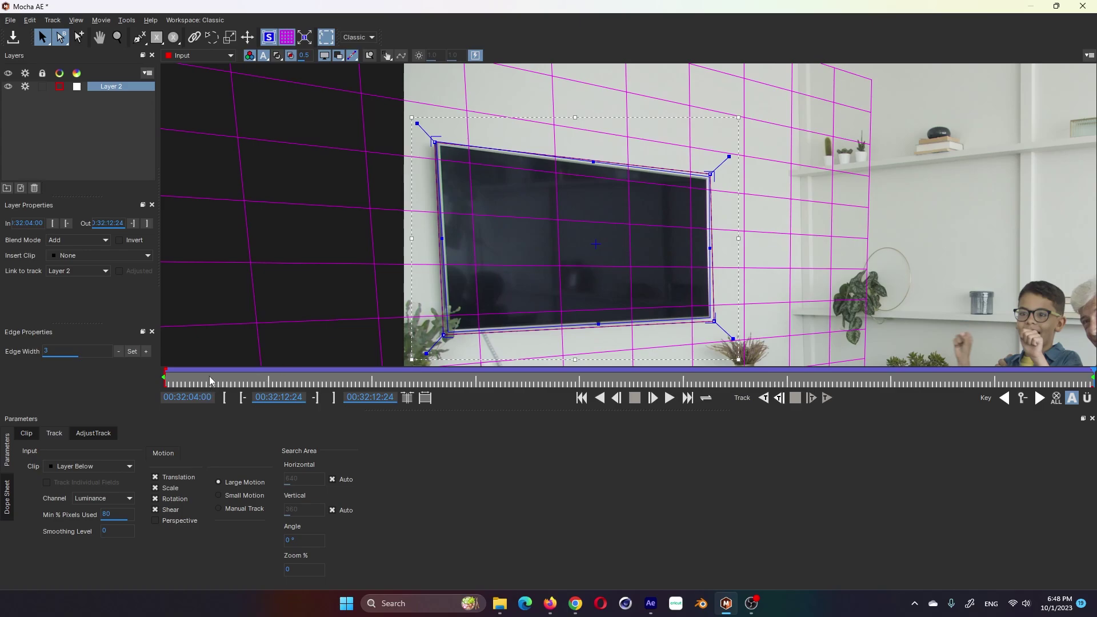
mouse_move(210, 382)
mouse_down()
mouse_move(650, 382)
mouse_move(835, 428)
mouse_move(680, 403)
mouse_up()
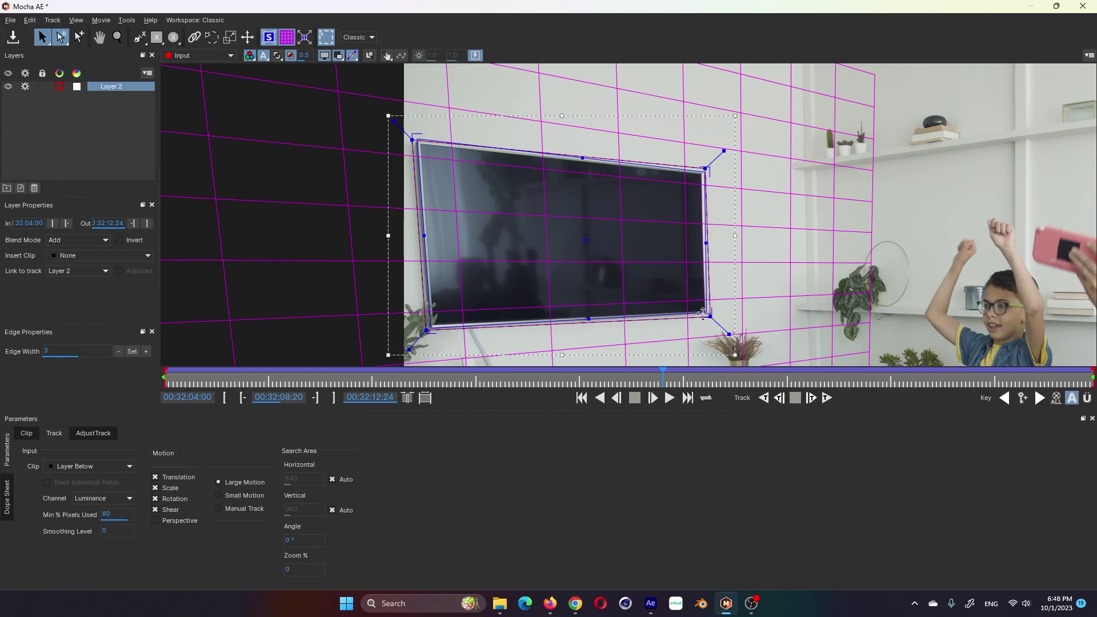
key(Home)
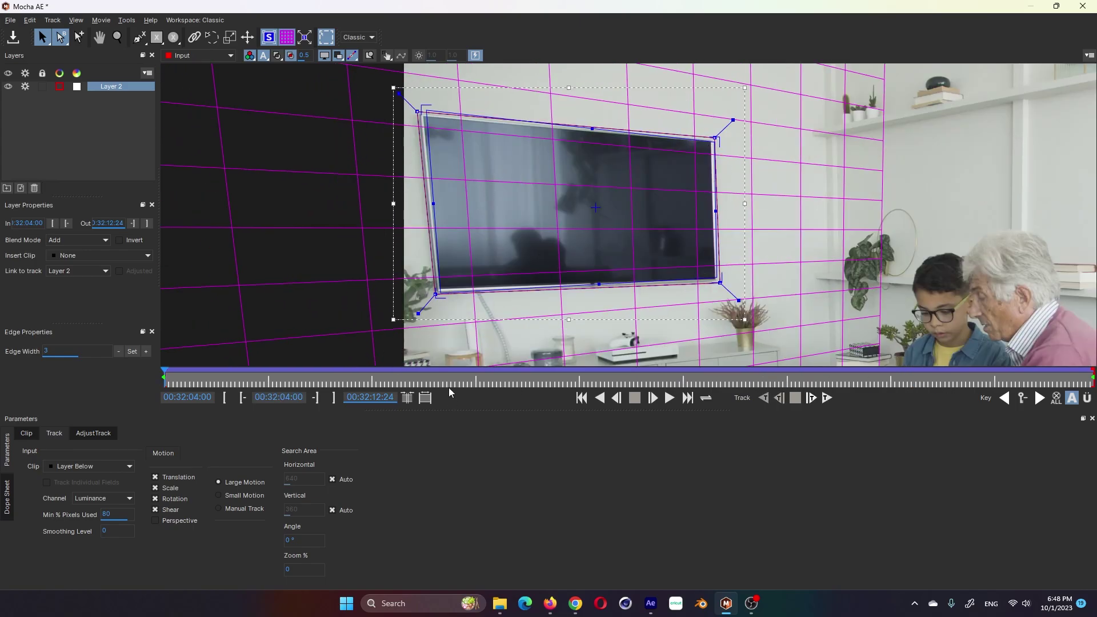
drag(449, 392, 552, 354)
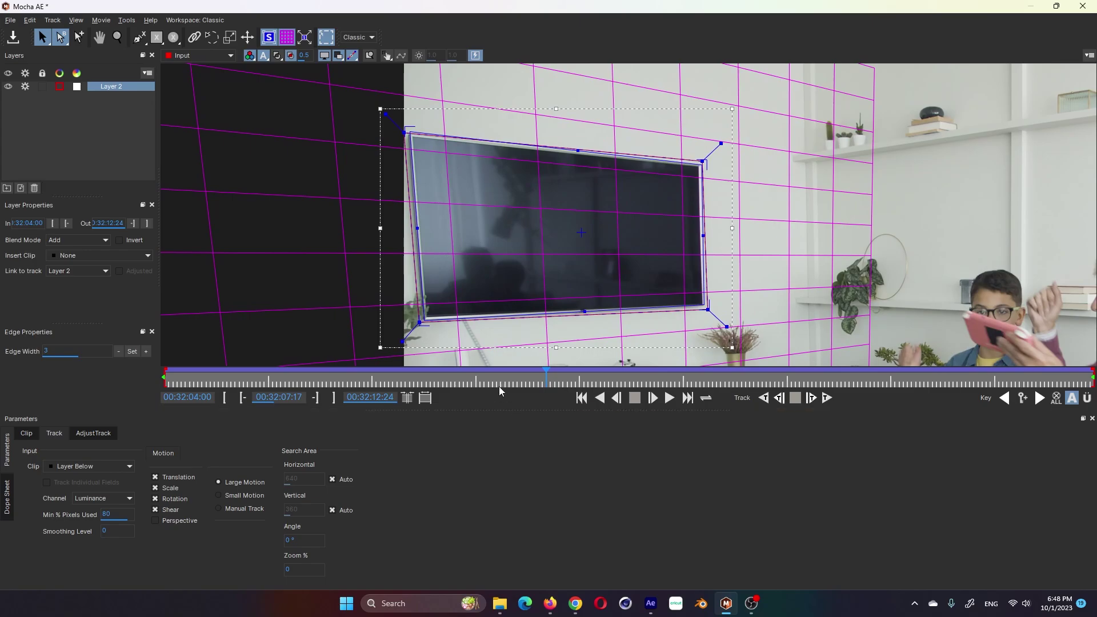
drag(499, 390, 555, 382)
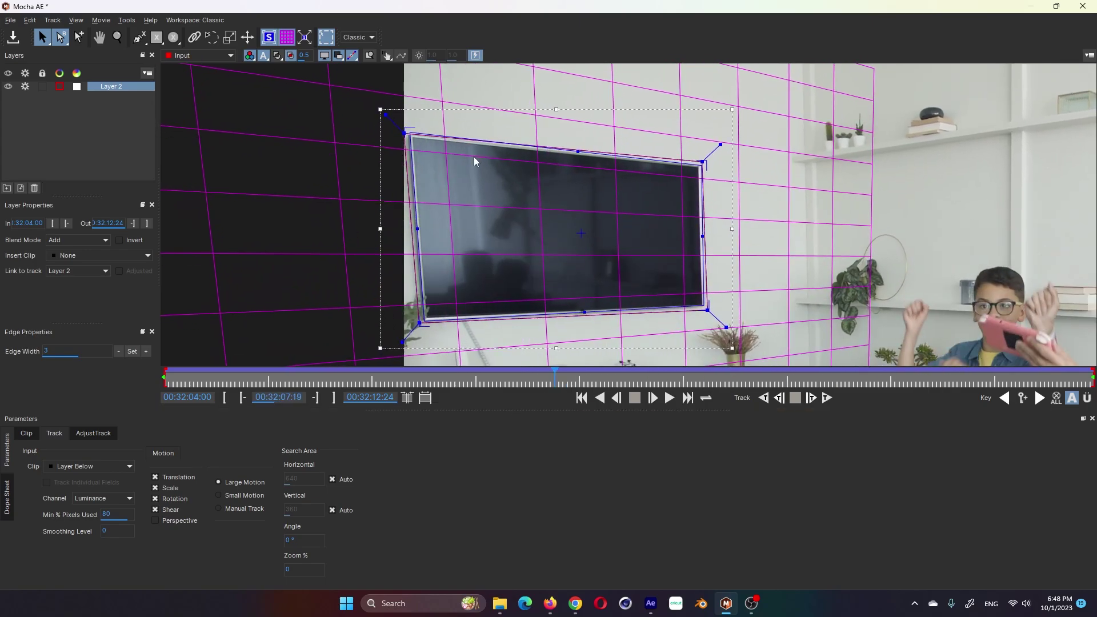
drag(579, 350, 852, 346)
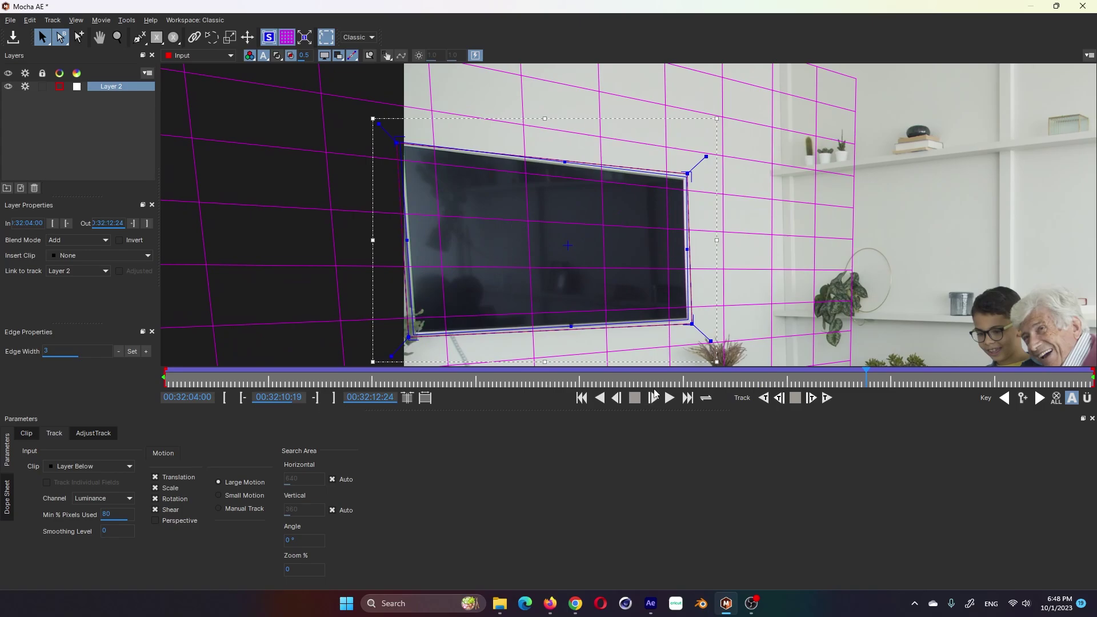
drag(657, 373, 187, 280)
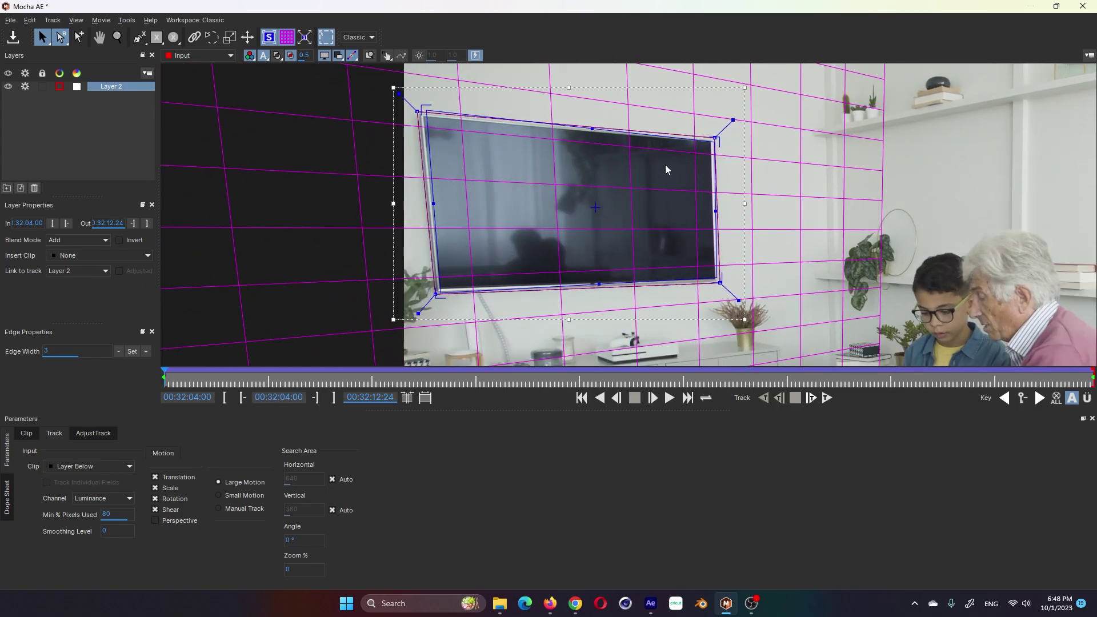
Hide the grid and nudge the planar surface's top-left corner onto the TV.
click(288, 39)
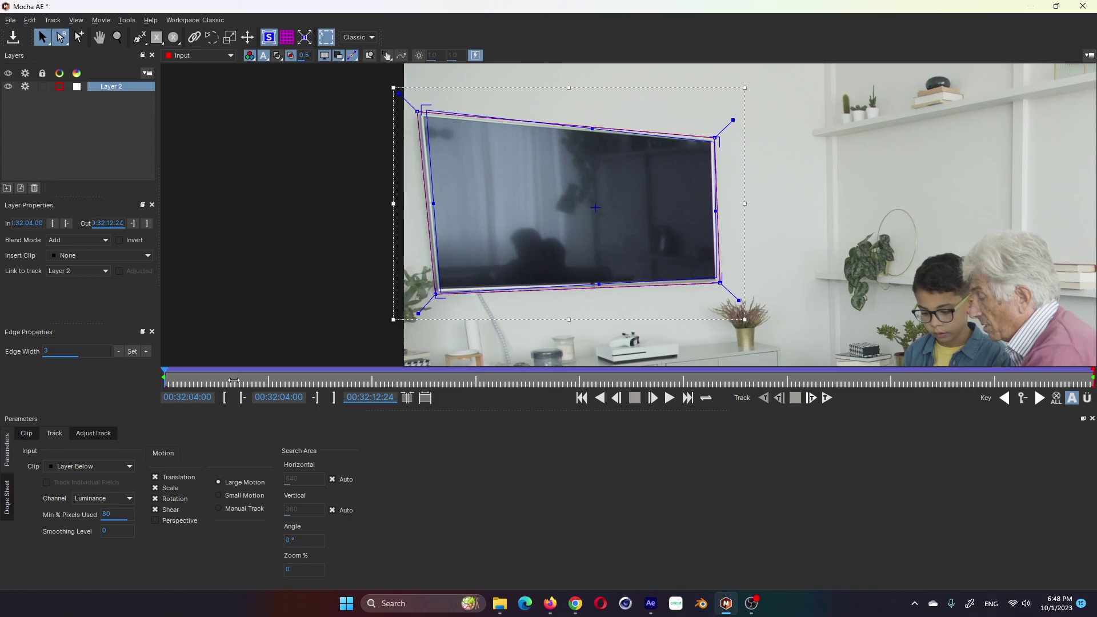
drag(422, 106, 419, 109)
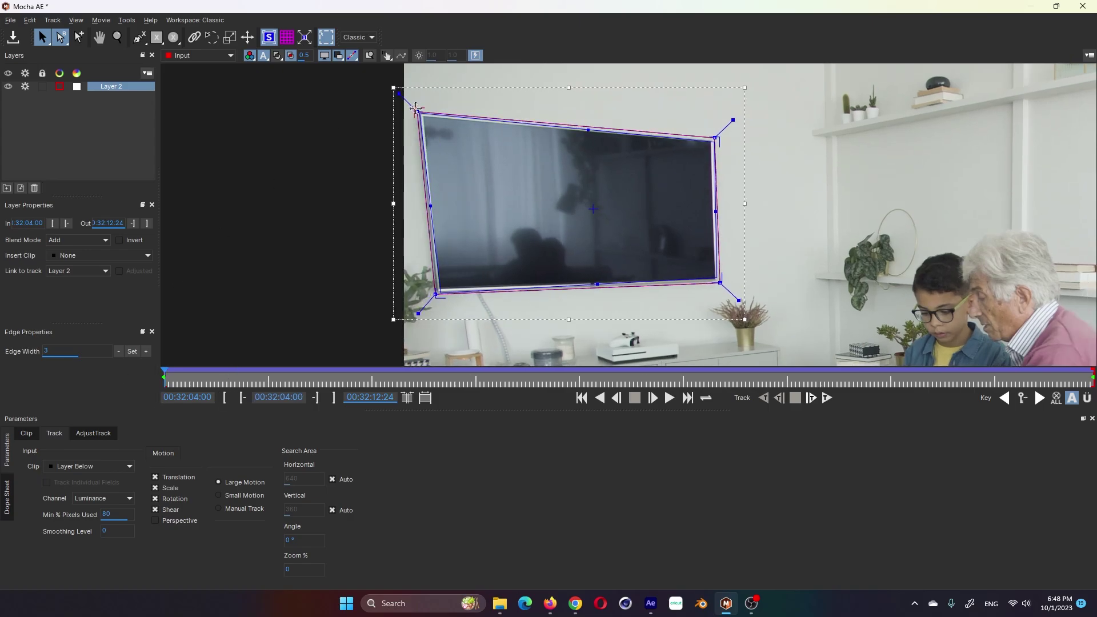
scroll(669, 254, up, 5)
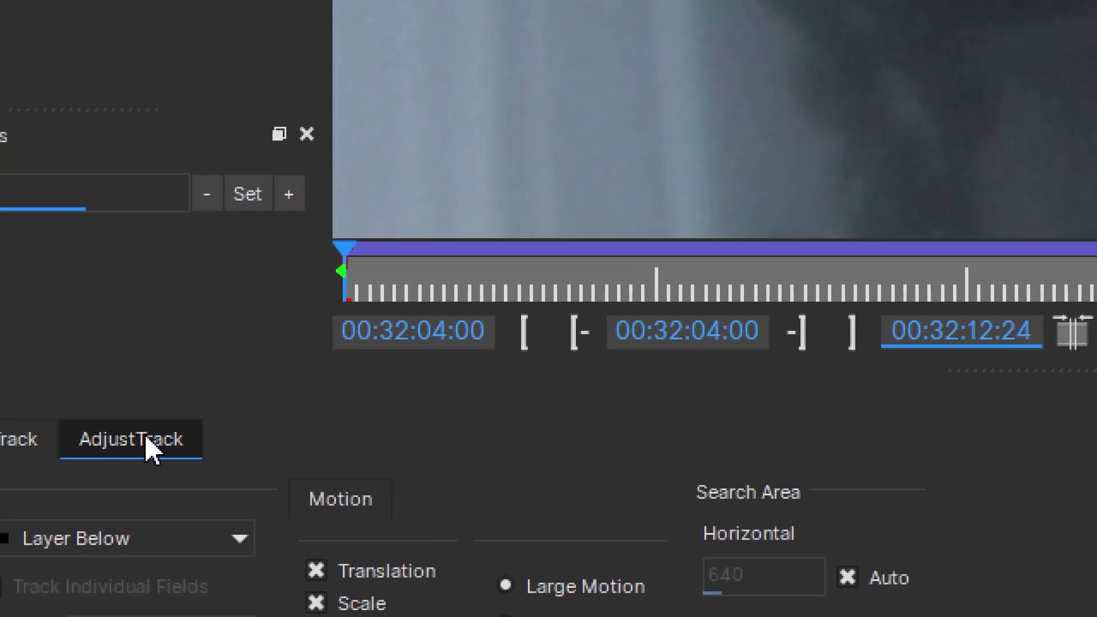
Snap the surface's bottom-left and bottom-right corners onto the TV's lower corners and set reference points.
click(100, 433)
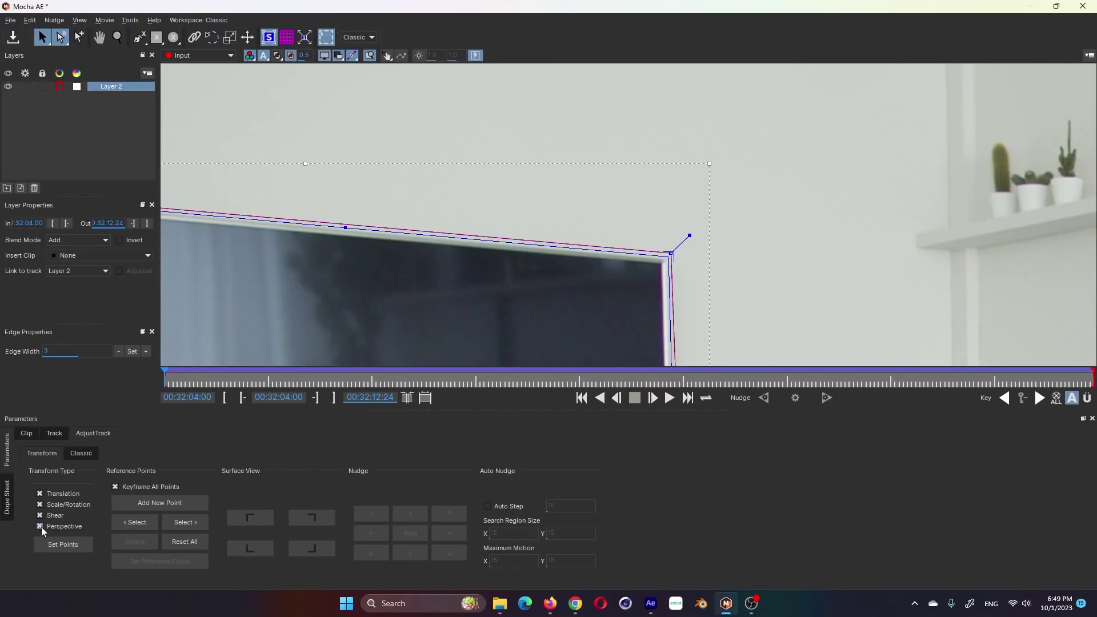
scroll(588, 187, down, 5)
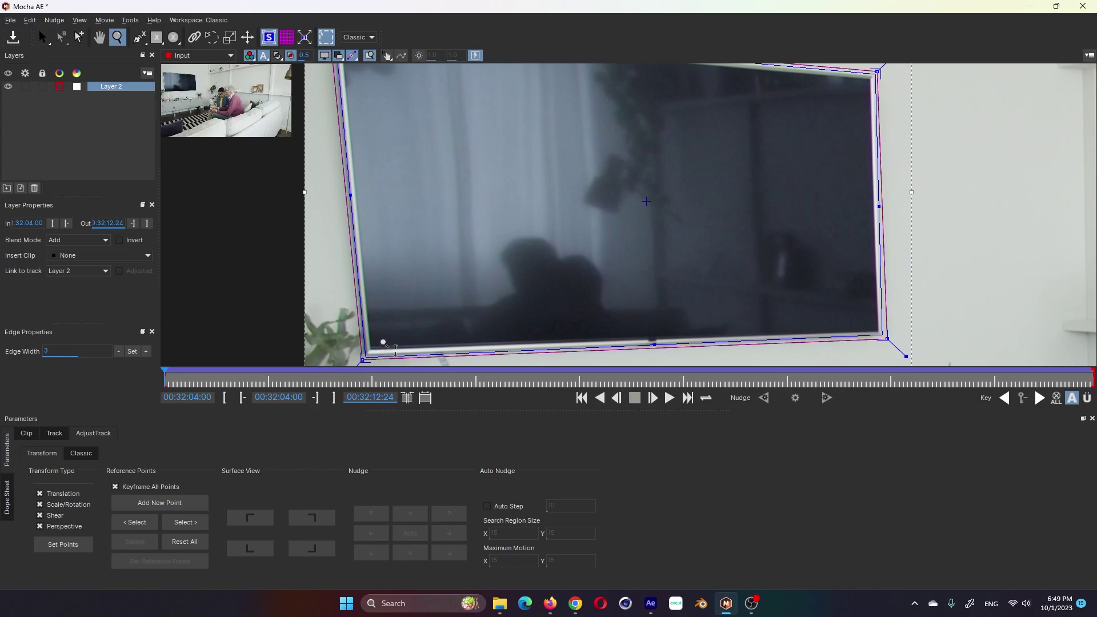
scroll(376, 276, up, 3)
drag(384, 274, 383, 266)
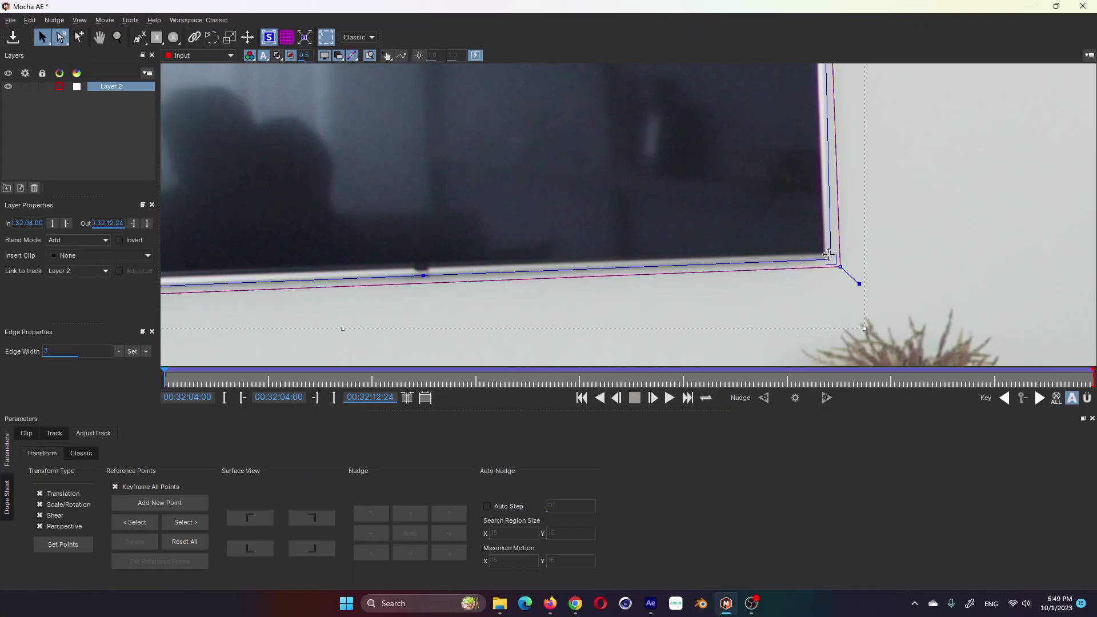
drag(829, 255, 827, 257)
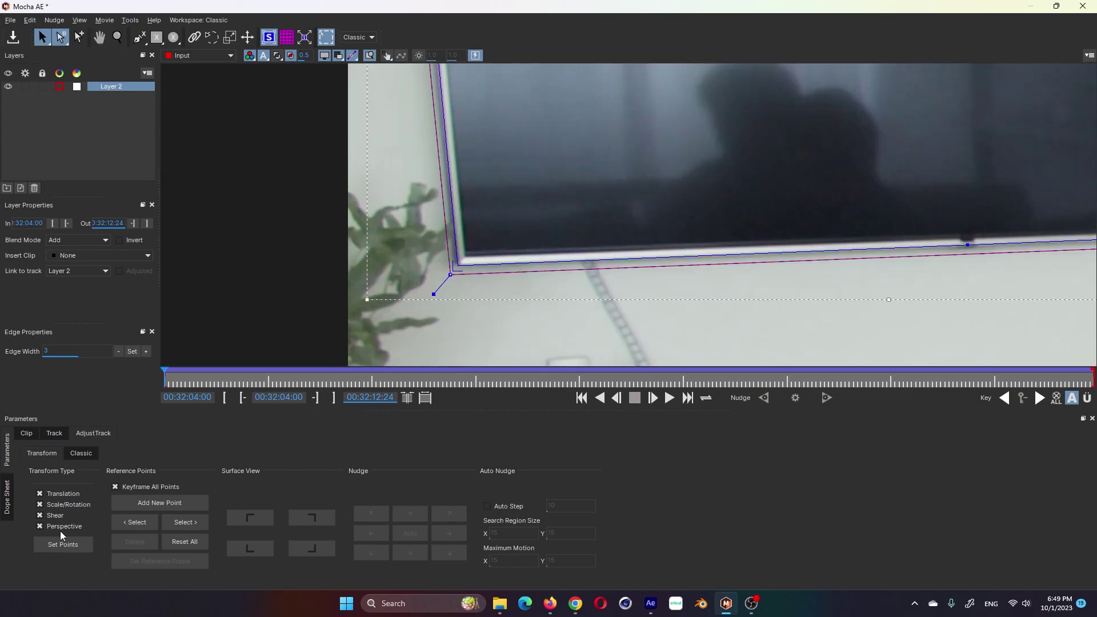
click(62, 544)
drag(181, 381, 430, 380)
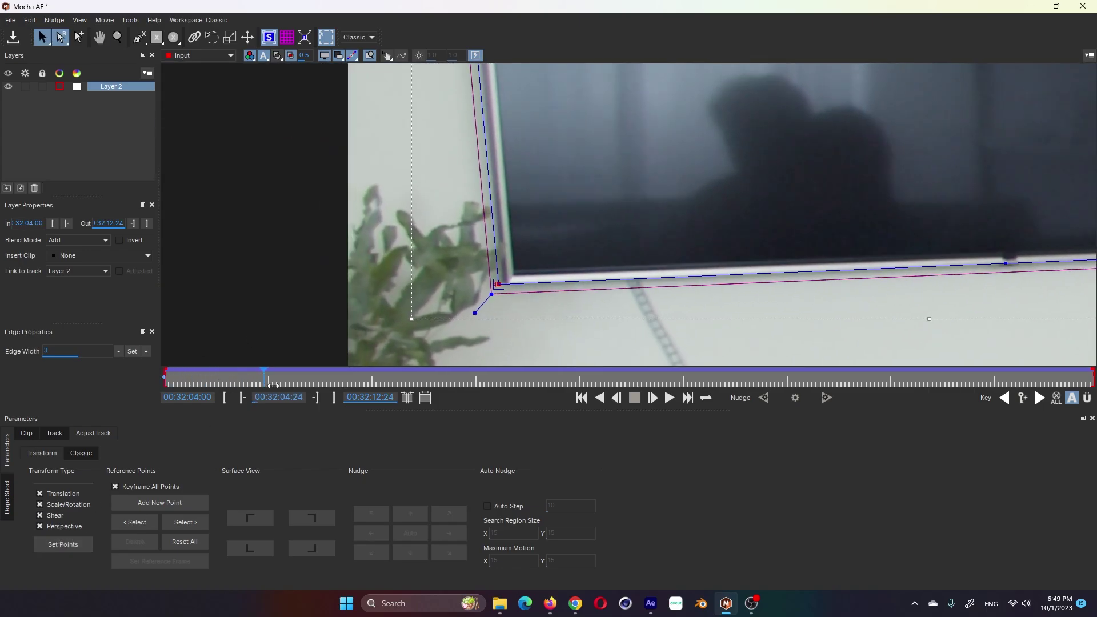
Scrub to 00:32:12:00 and pan around the TV to check the surface corners for drift.
key(x)
drag(635, 227, 463, 228)
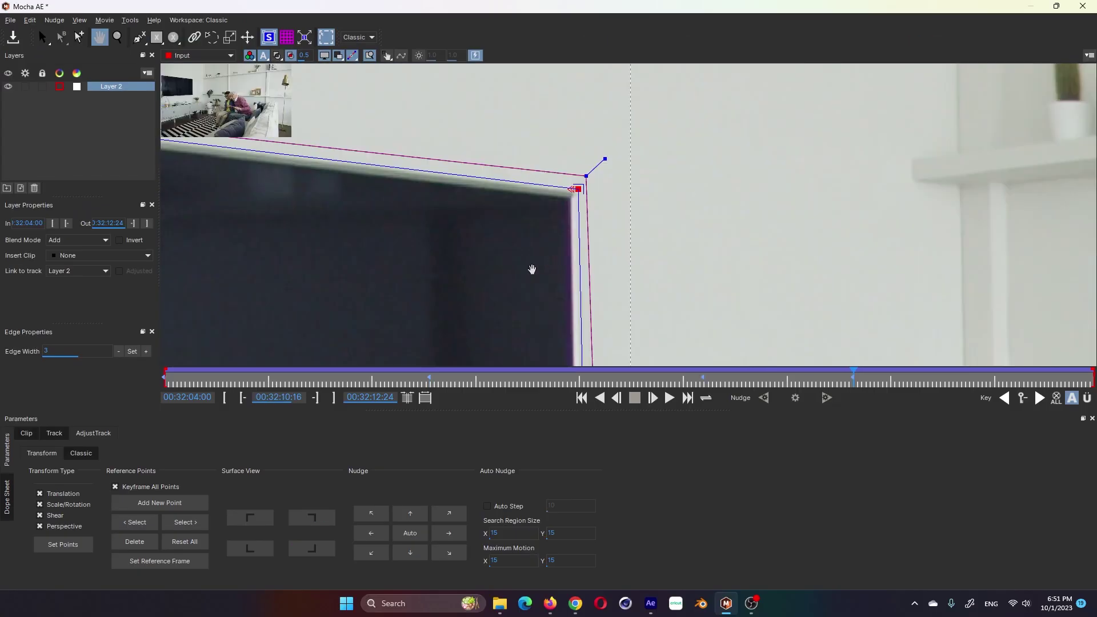
mouse_move(533, 270)
mouse_down()
mouse_move(569, 236)
mouse_move(697, 231)
mouse_up()
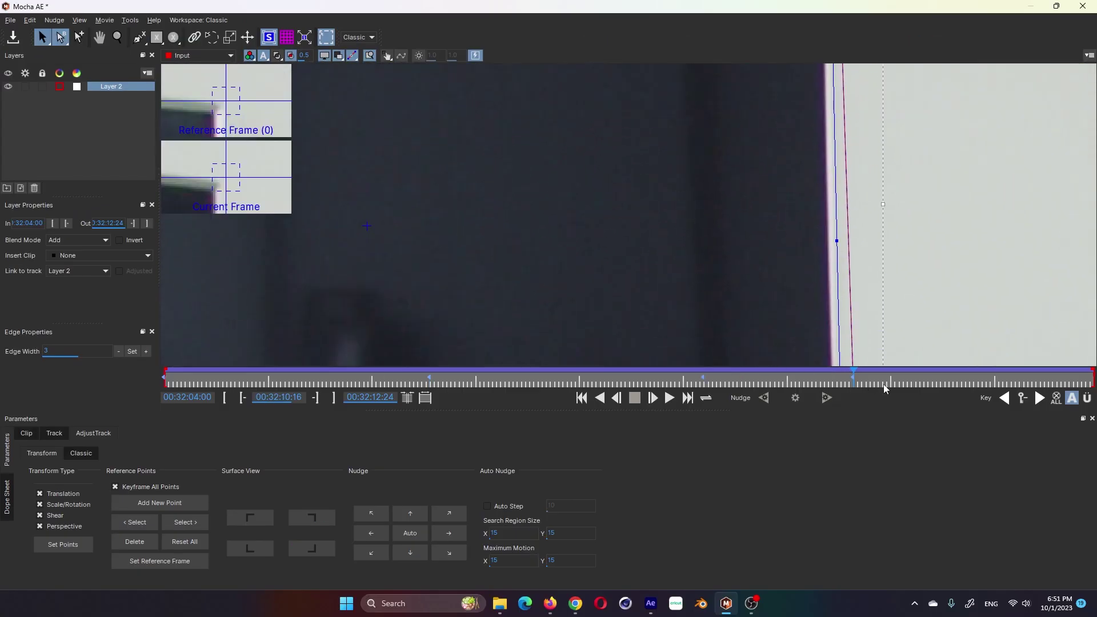
drag(884, 389, 991, 398)
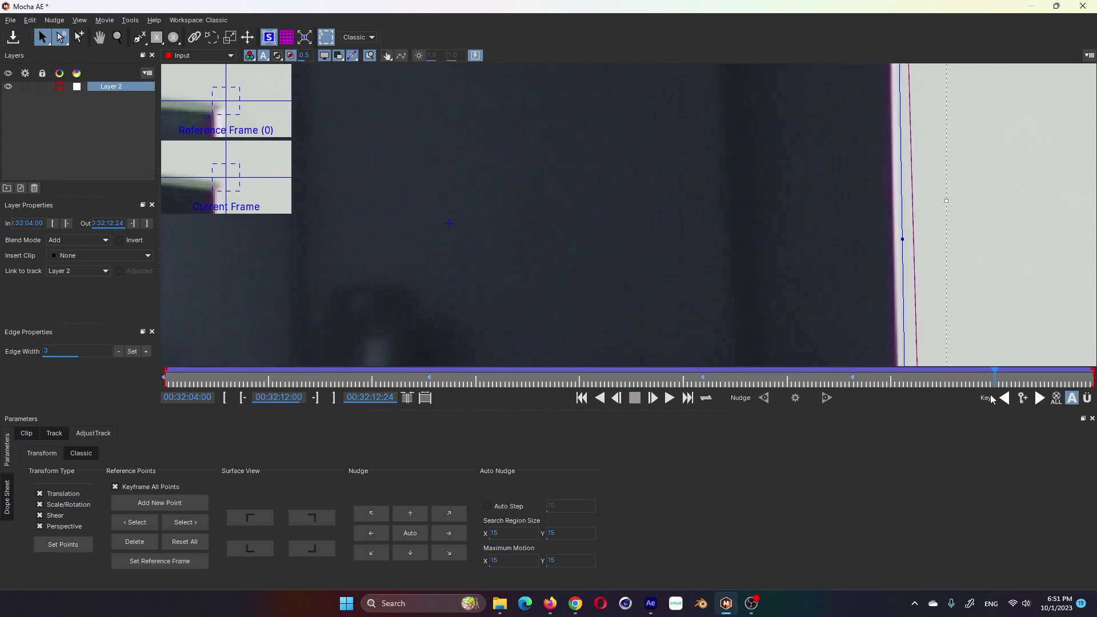
drag(721, 200, 743, 229)
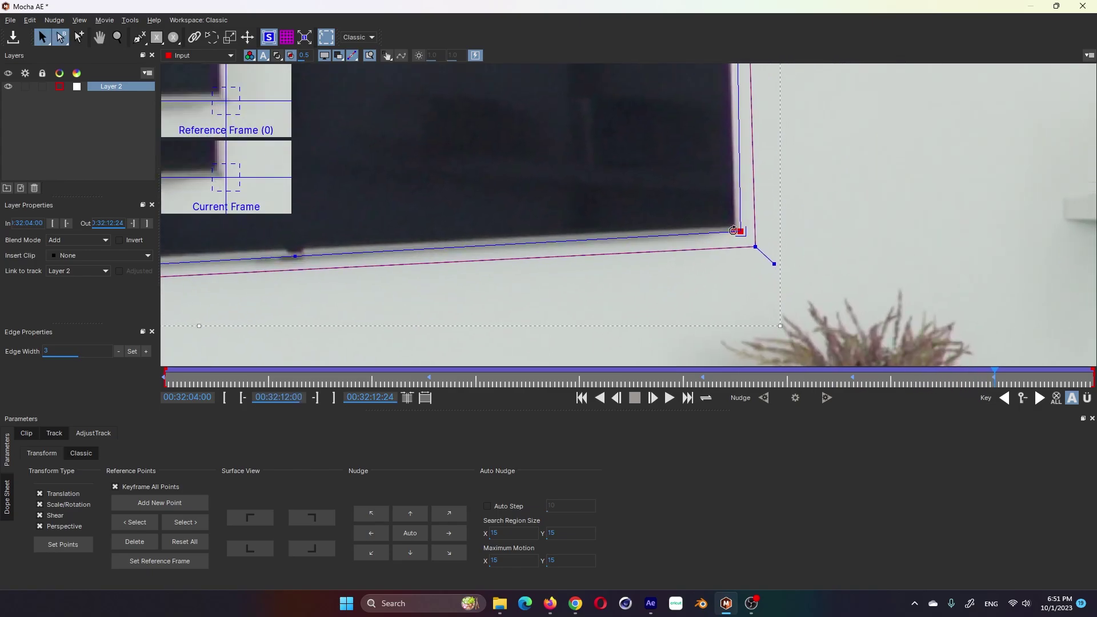
drag(733, 231, 485, 212)
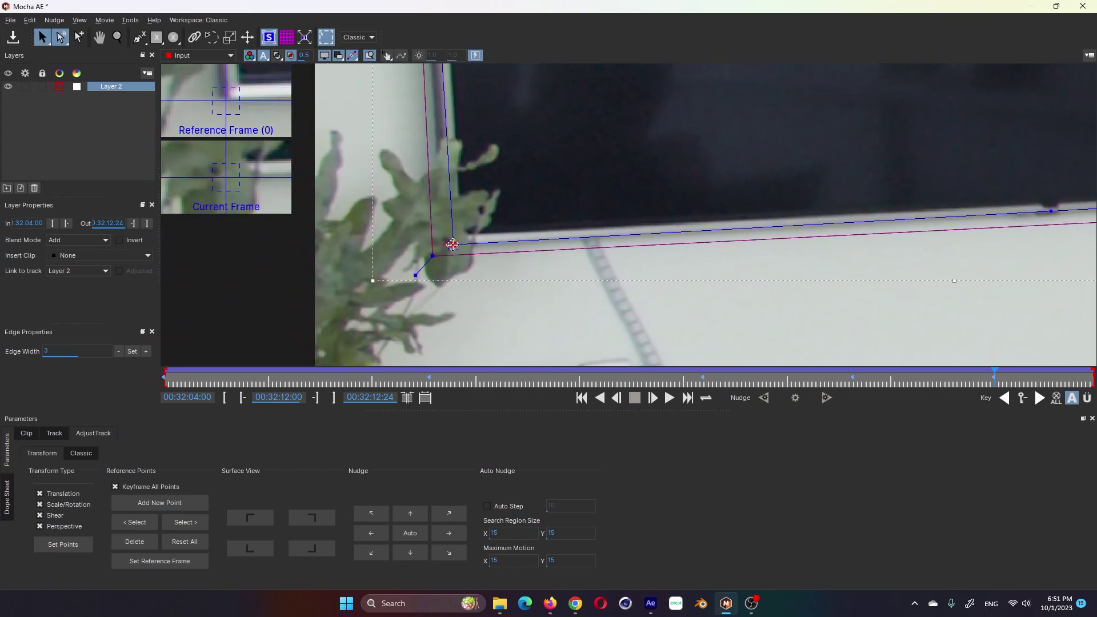
mouse_move(607, 82)
mouse_down()
mouse_move(623, 225)
mouse_move(583, 171)
mouse_up()
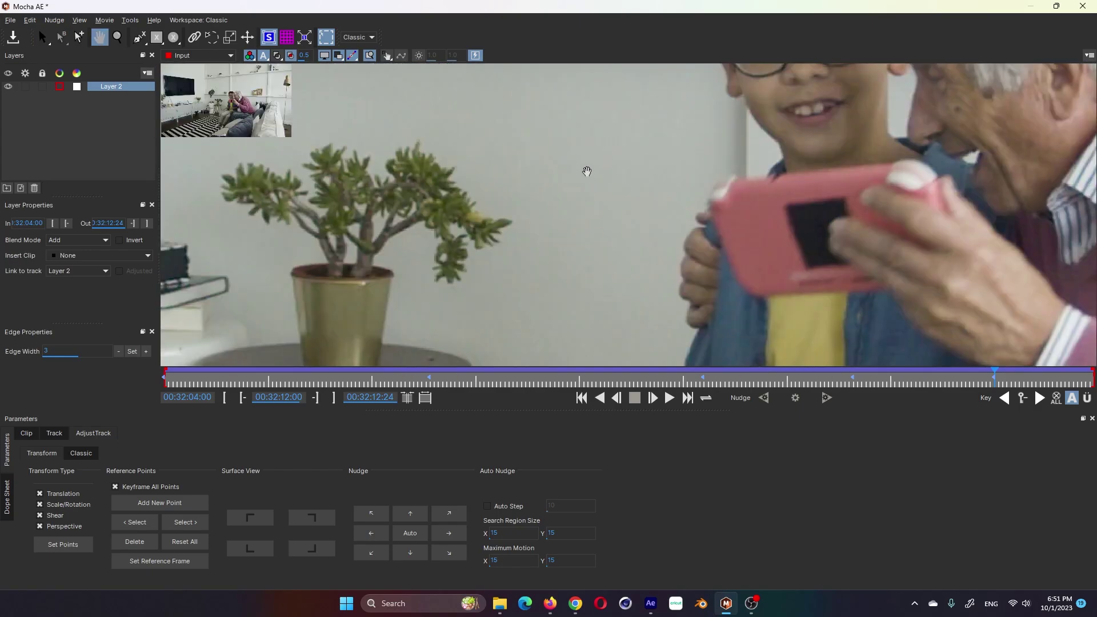
drag(432, 192, 533, 347)
text(PANT)
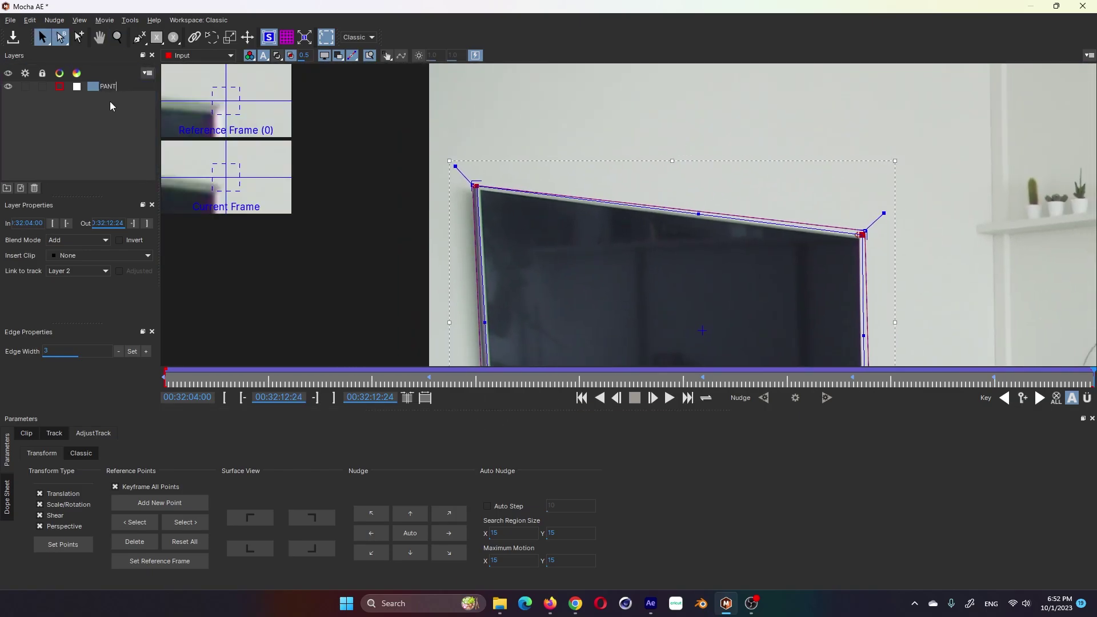
Finish naming the tracking layer 'PANTALLA TRACK' and deselect it.
text(ALLA TRACK)
key(Return)
click(53, 435)
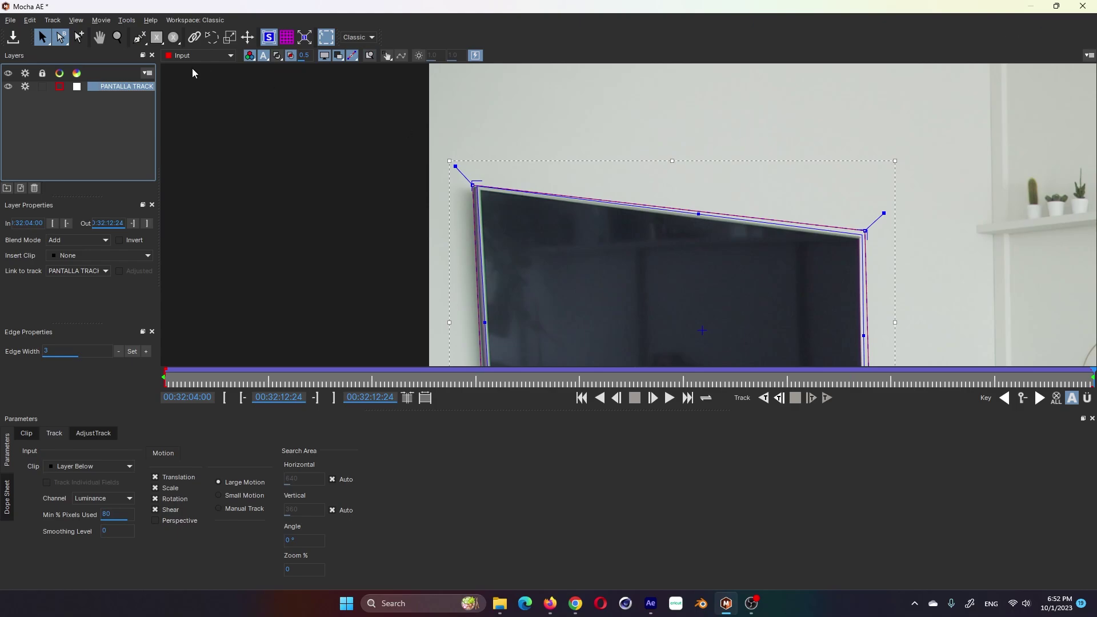
click(109, 128)
Re-centre the TV in the view and bring up the spline-drawing tool variants.
click(99, 37)
drag(889, 250, 760, 169)
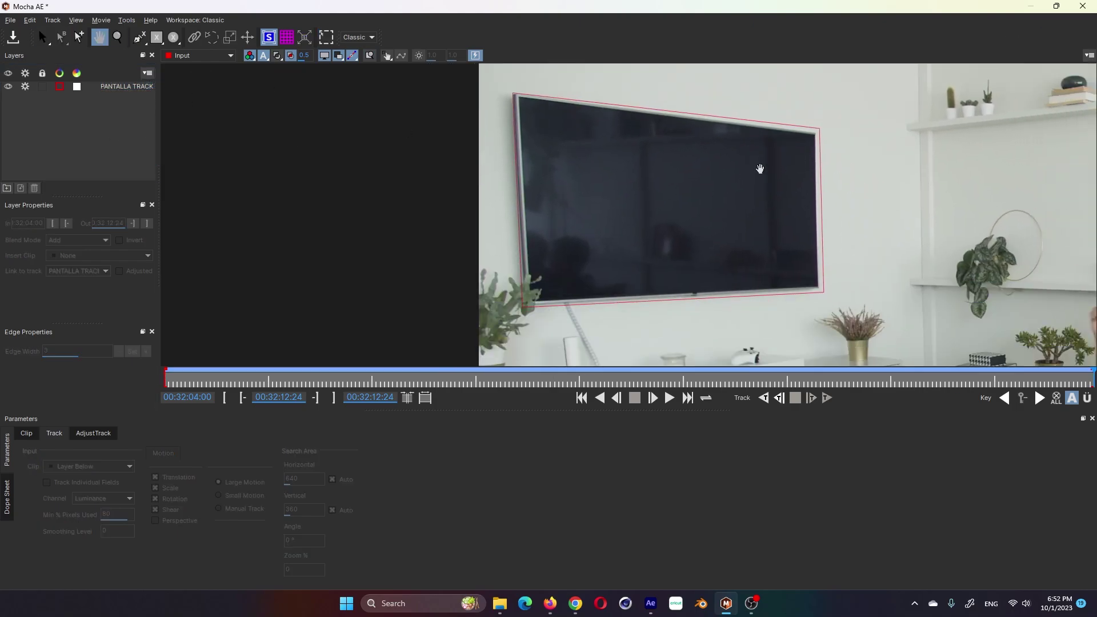
key(s)
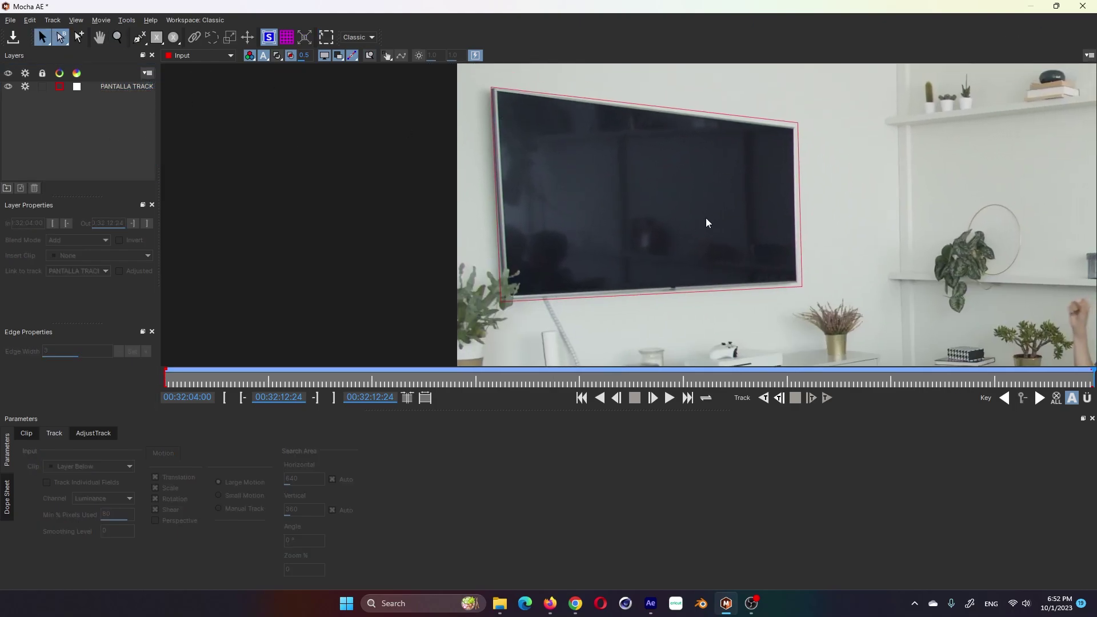
click(138, 38)
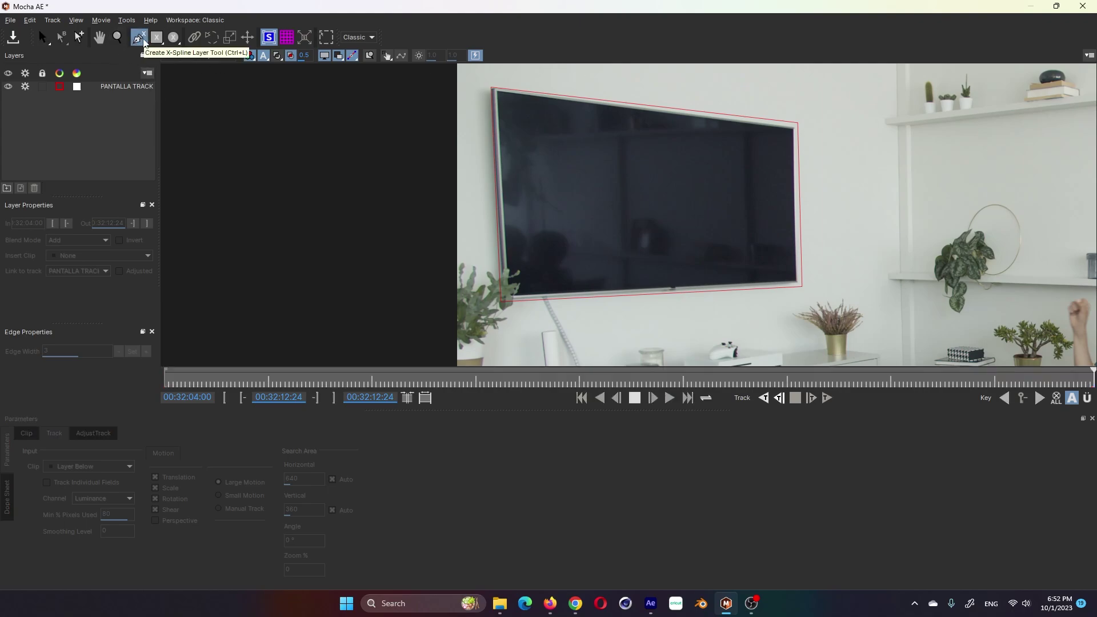
drag(144, 43, 146, 86)
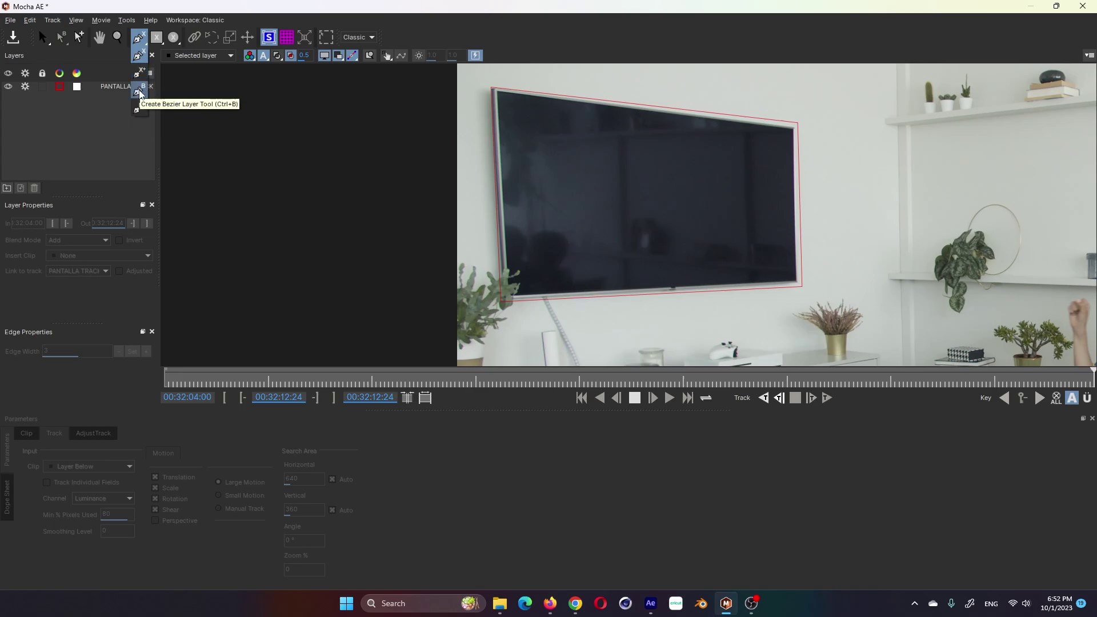
Draw a Bezier shape through the TV screen's four corners and close it.
click(140, 95)
scroll(575, 87, up, 3)
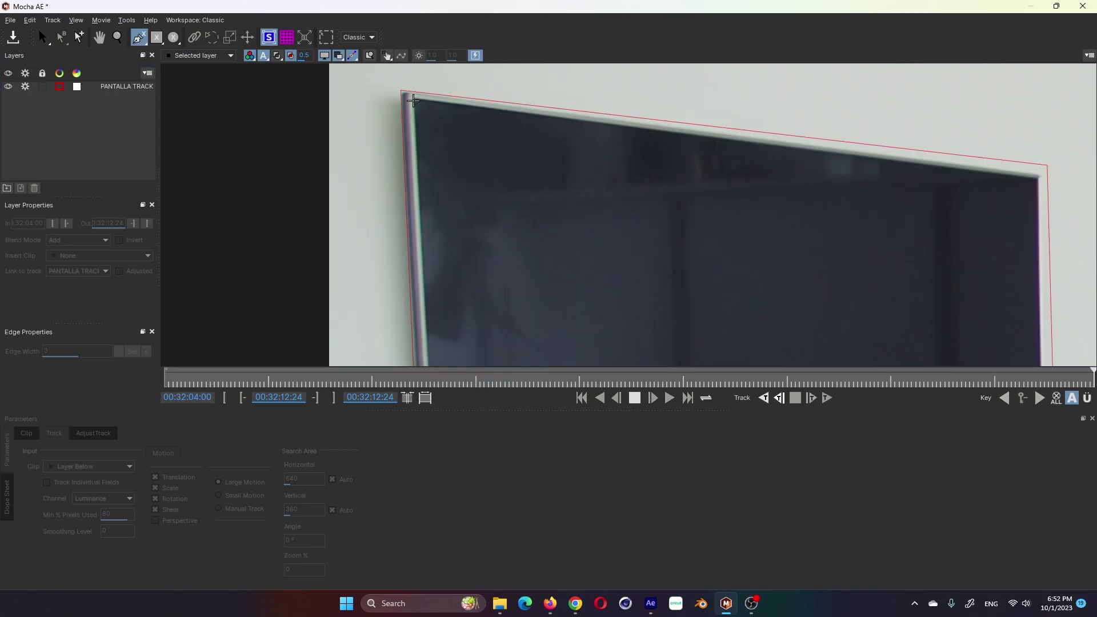
click(394, 96)
click(802, 166)
drag(1001, 175, 1040, 178)
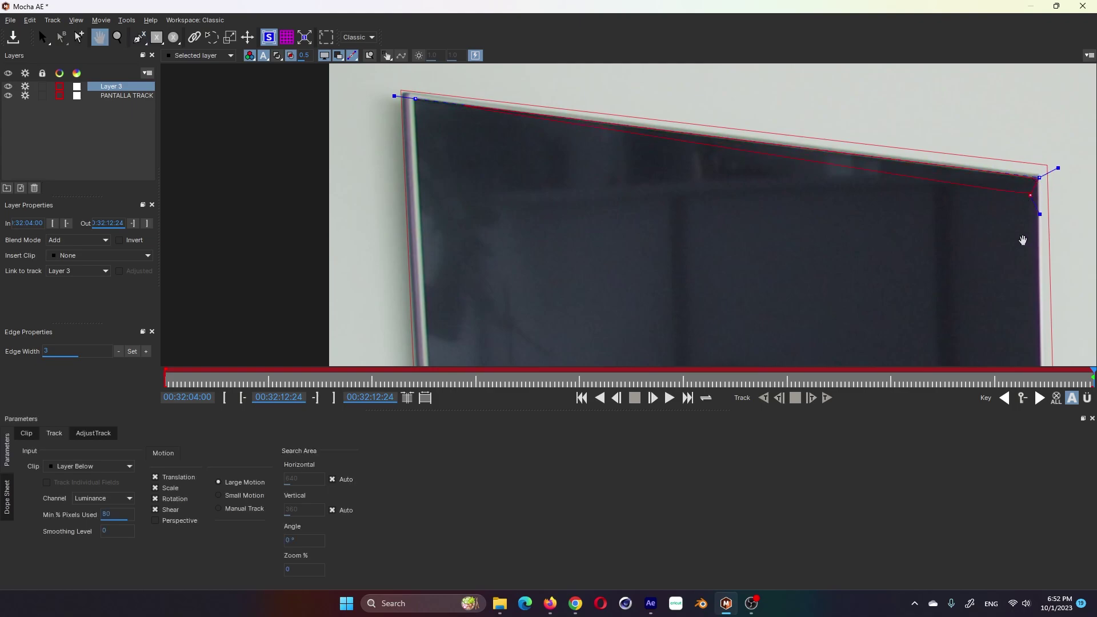
drag(1024, 238, 932, 74)
drag(968, 331, 948, 328)
right_click(949, 328)
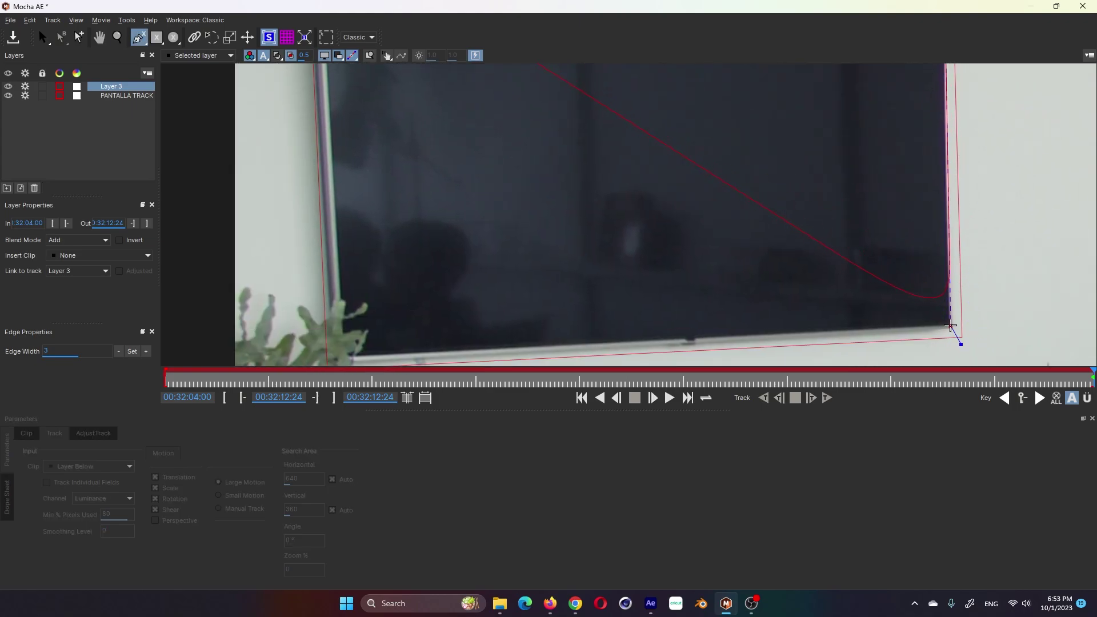
Fine-tune the new shape's bottom-left point onto the screen corner.
drag(453, 306, 430, 220)
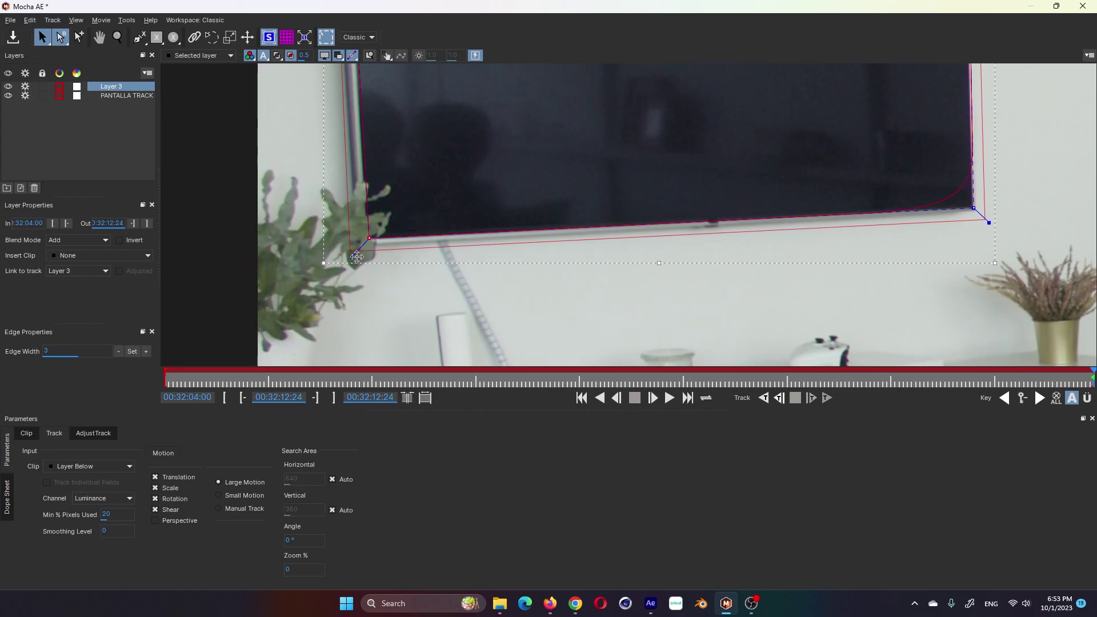
drag(354, 252, 366, 255)
drag(384, 250, 381, 254)
scroll(933, 164, up, 3)
drag(933, 164, 858, 256)
key(s)
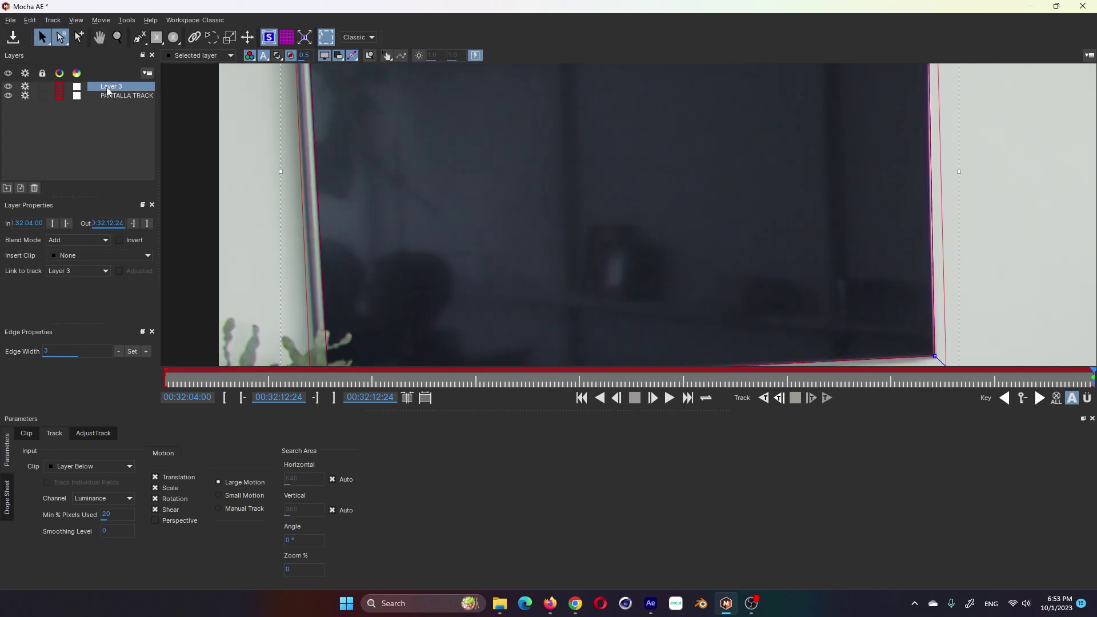
Rename Layer 3 to 'MASCARA' and link it to the PANTALLA TRACK motion.
double_click(106, 87)
text(MASCARA)
key(Return)
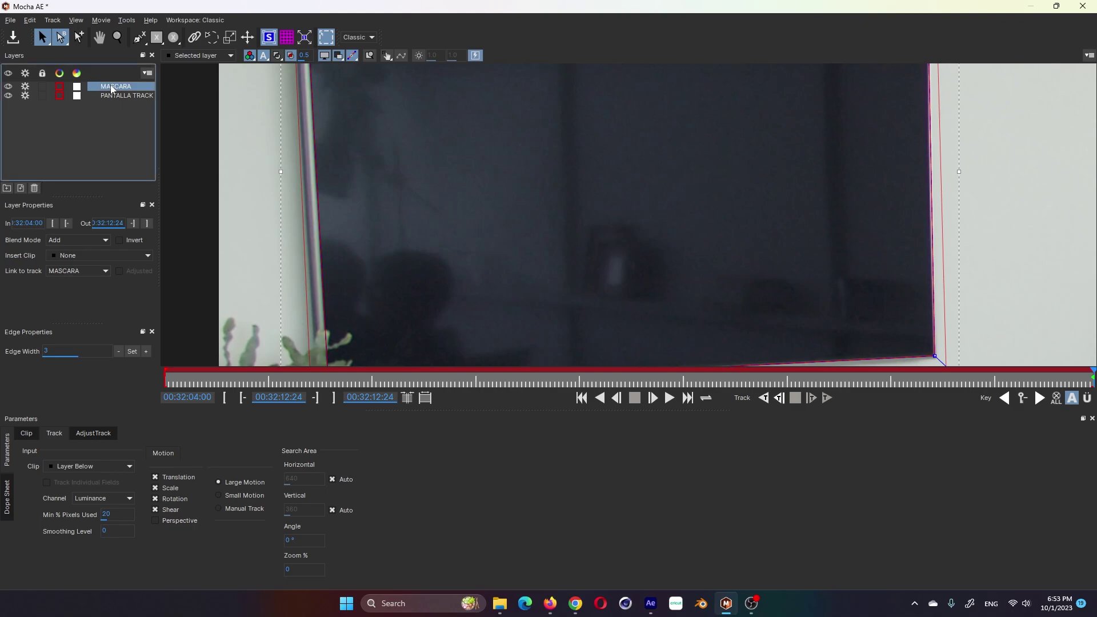
click(82, 272)
click(79, 300)
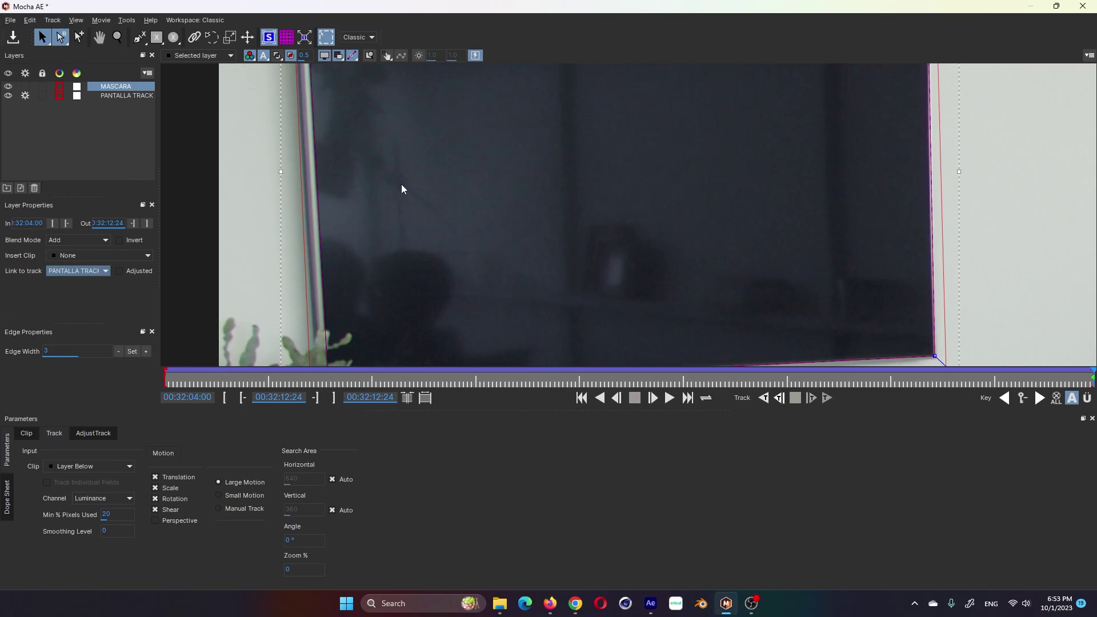
Scrub through earlier and later frames to verify the MASCARA mask follows the screen.
key(z)
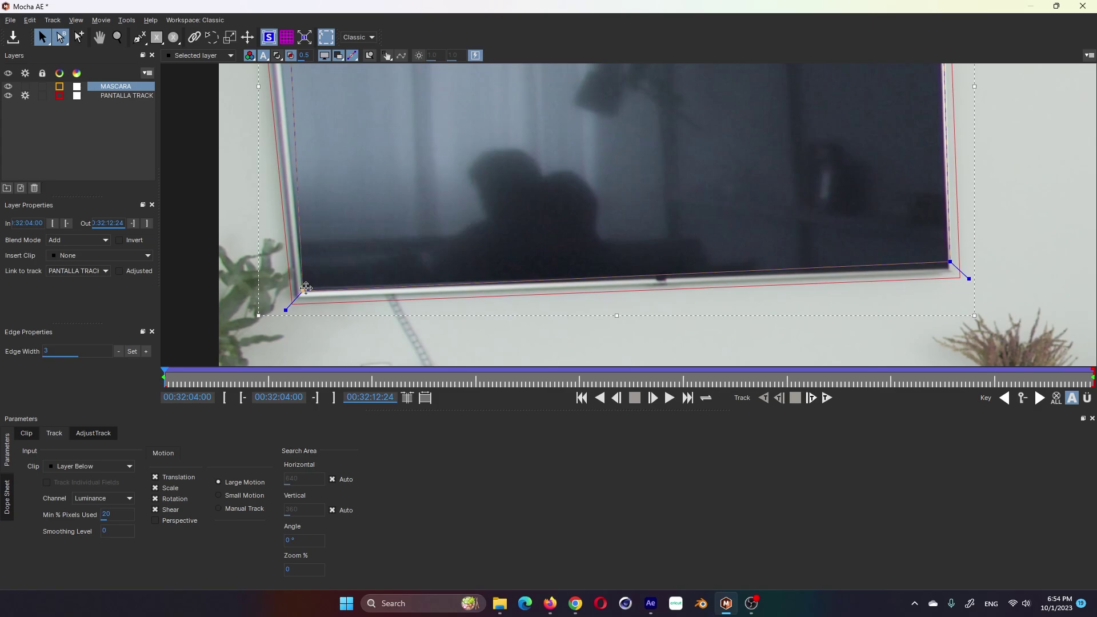
scroll(642, 115, up, 3)
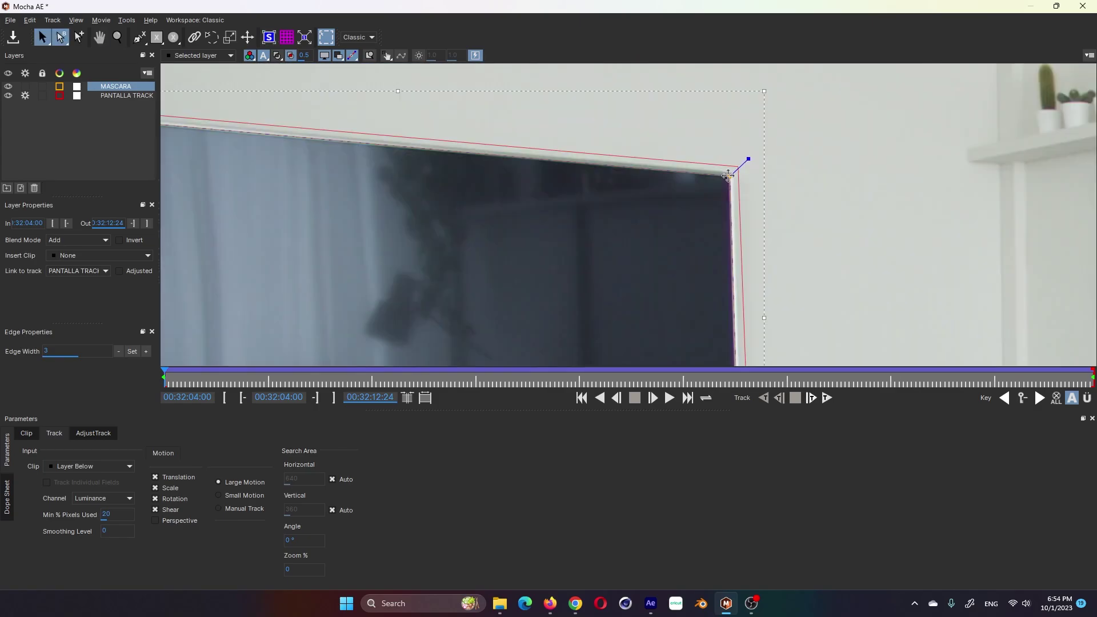
drag(209, 373, 417, 372)
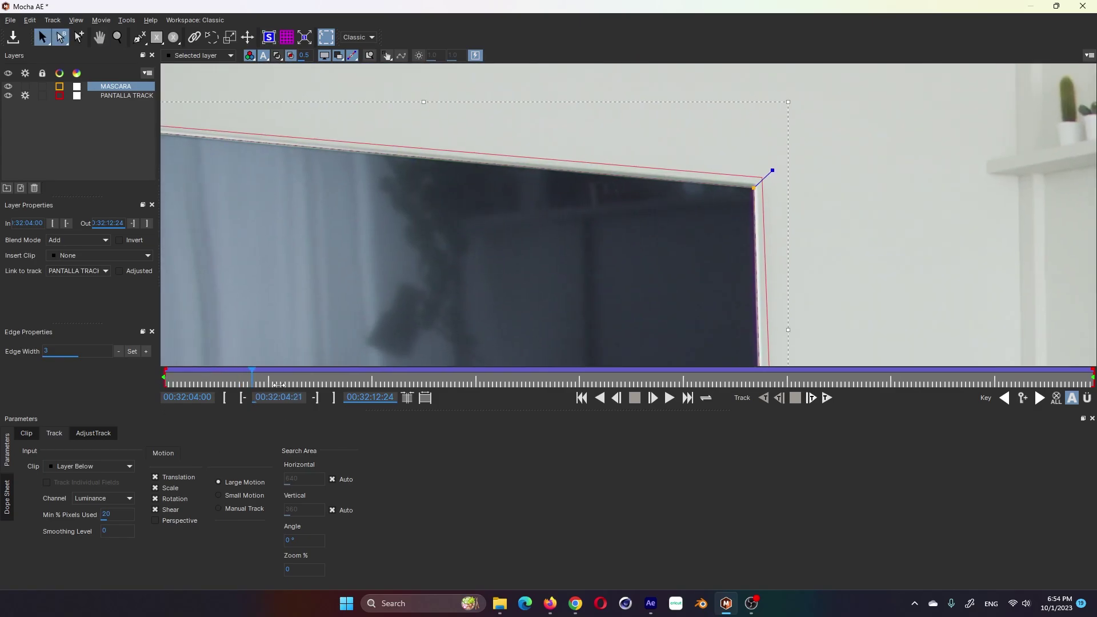
key(x)
drag(688, 257, 501, 184)
drag(417, 371, 692, 388)
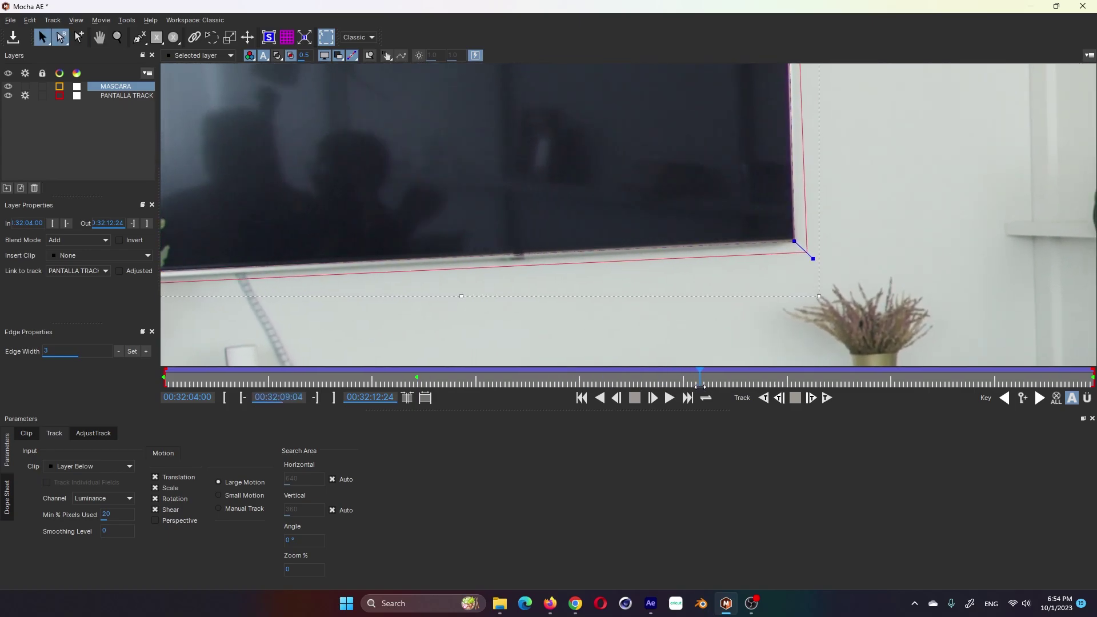
key(x)
drag(753, 262, 605, 227)
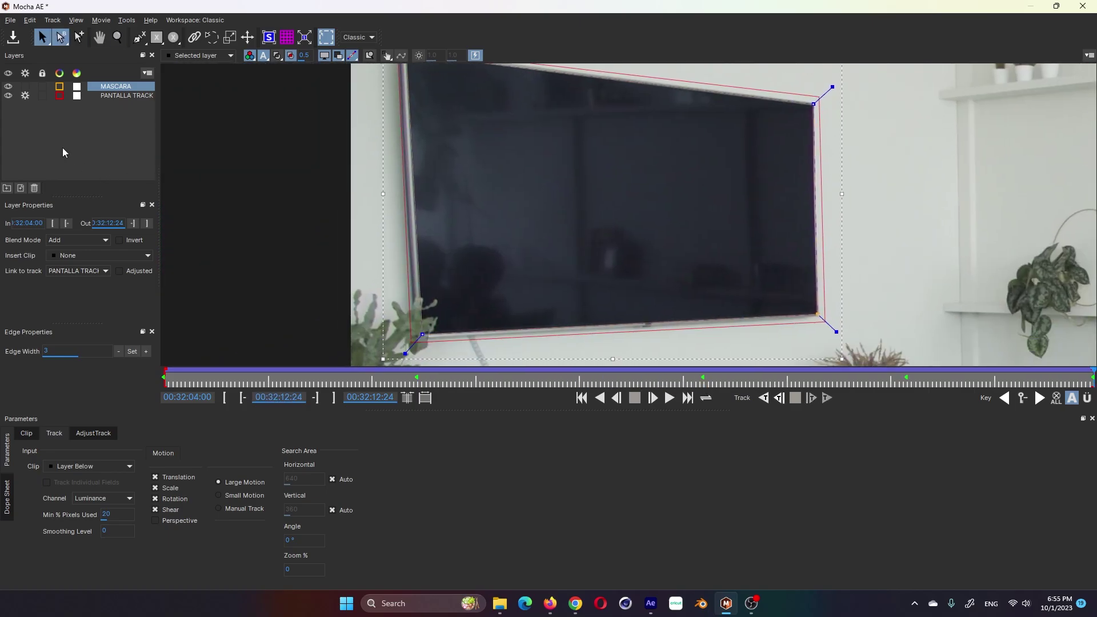
Hide the PANTALLA TRACK outline, save the Mocha project, and close Mocha.
click(135, 96)
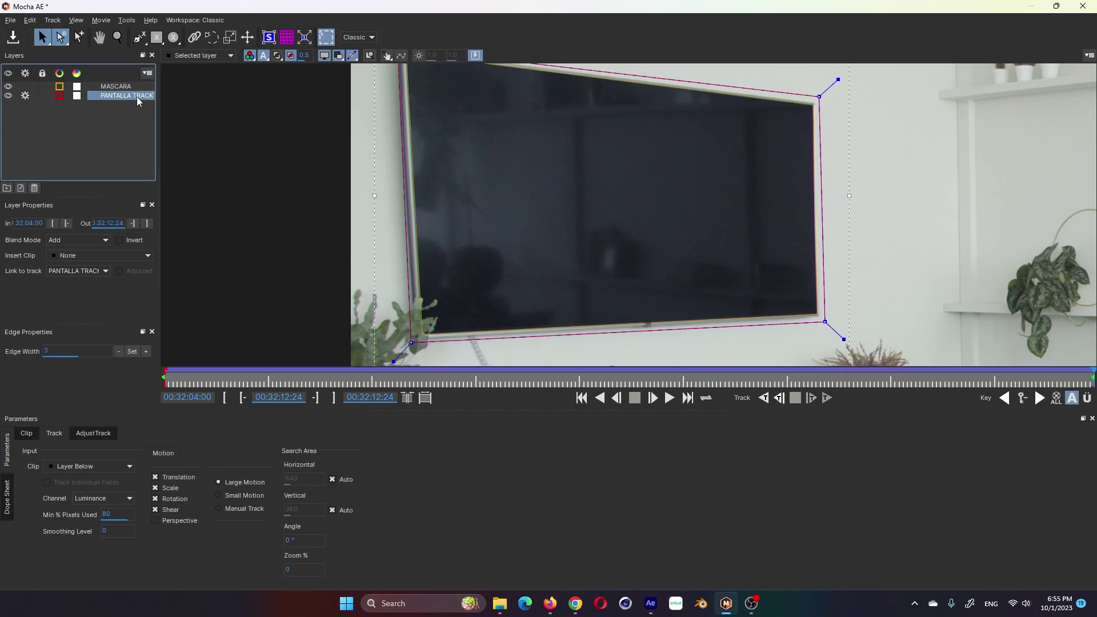
click(8, 96)
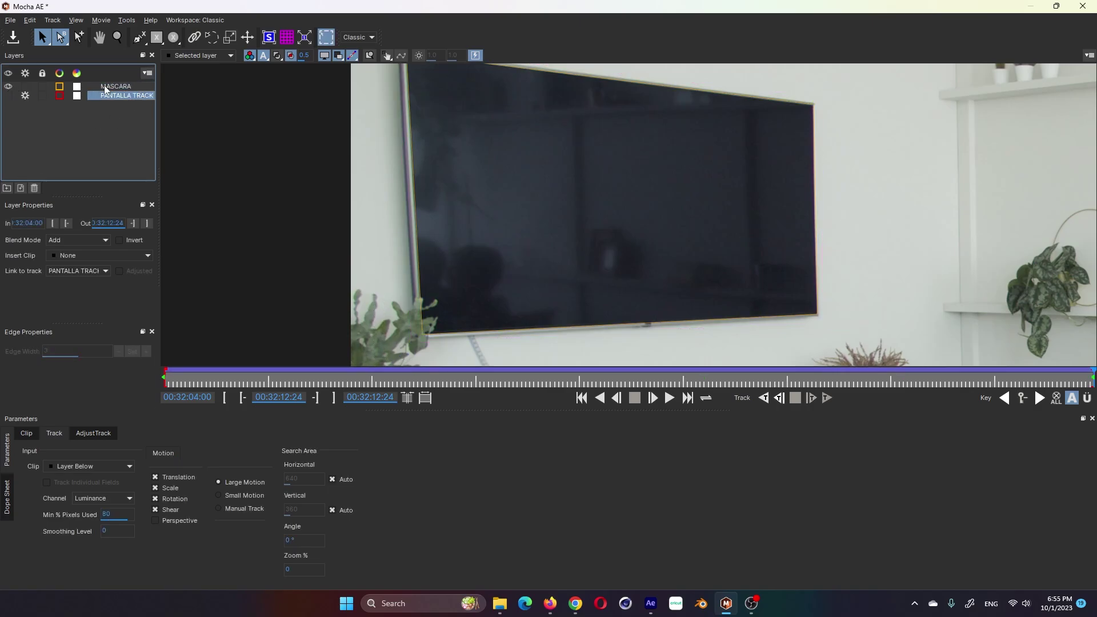
click(107, 87)
click(25, 96)
click(13, 37)
click(1083, 6)
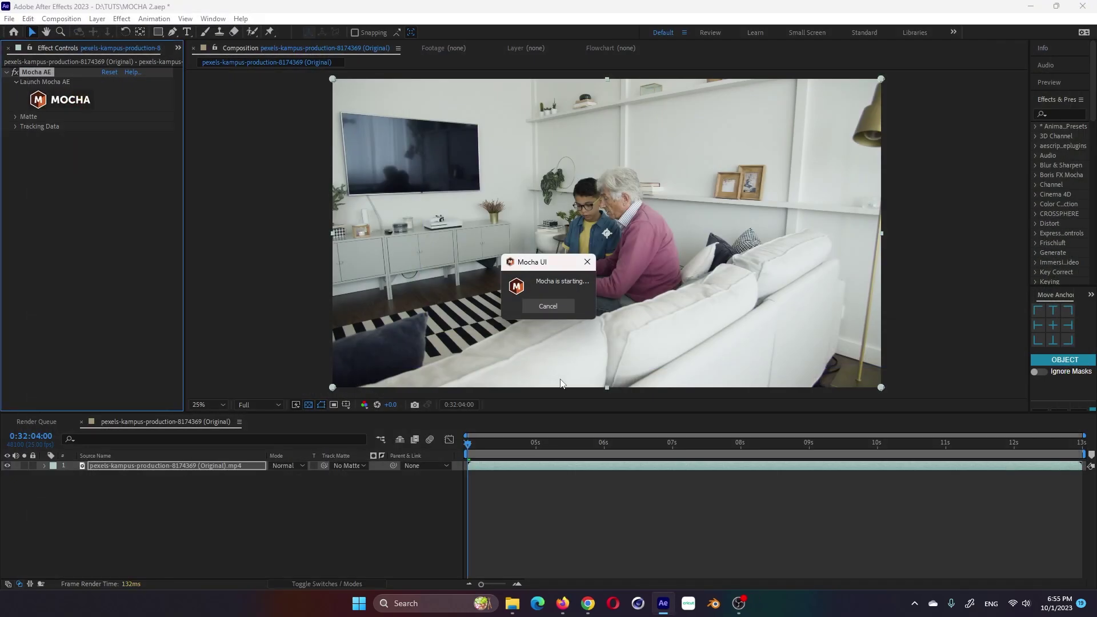
click(179, 47)
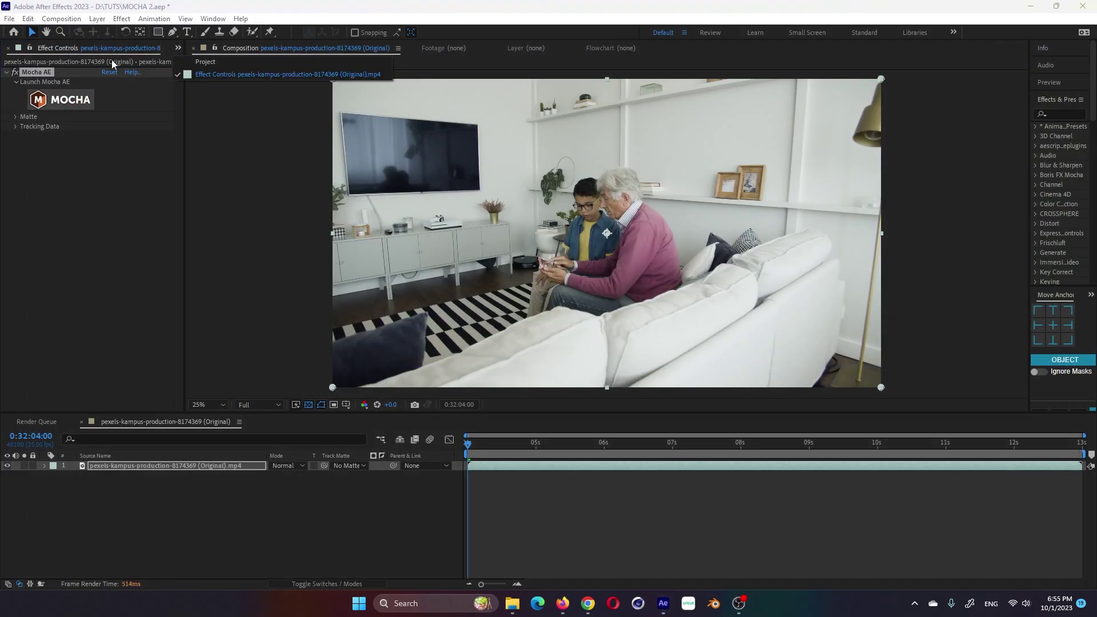
click(200, 62)
click(86, 206)
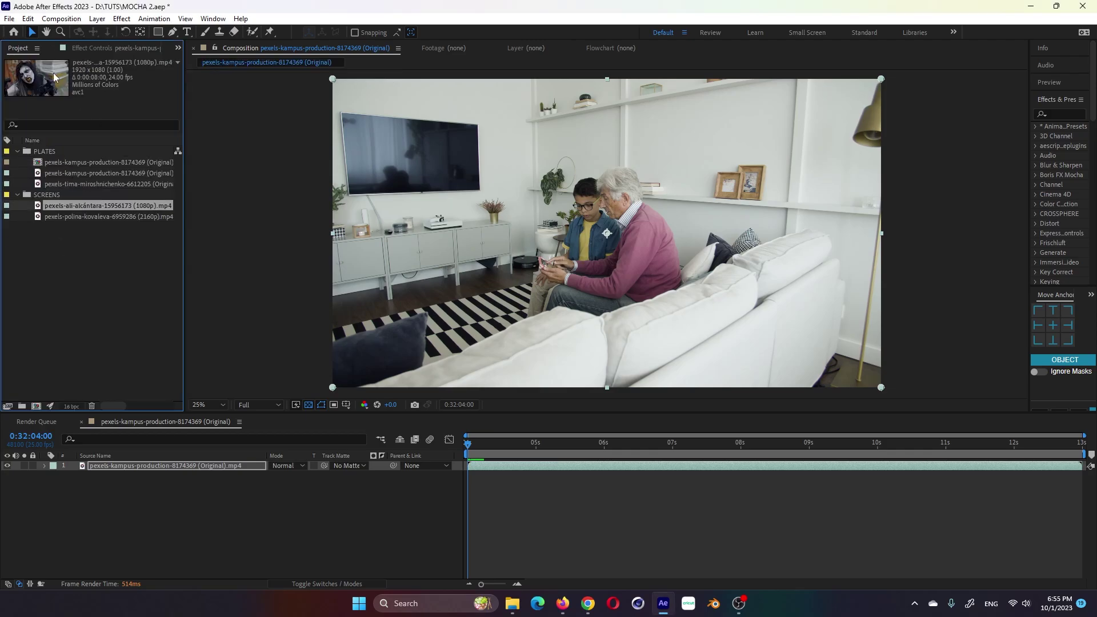
drag(87, 207, 526, 199)
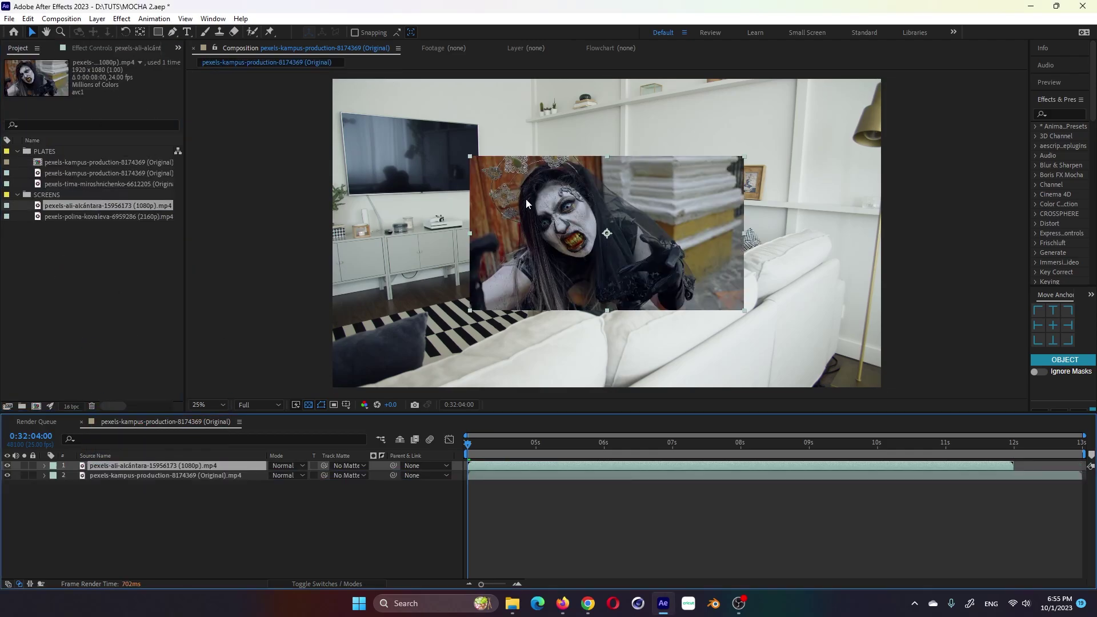
Scale the new clip layer to fill the whole composition frame.
click(680, 443)
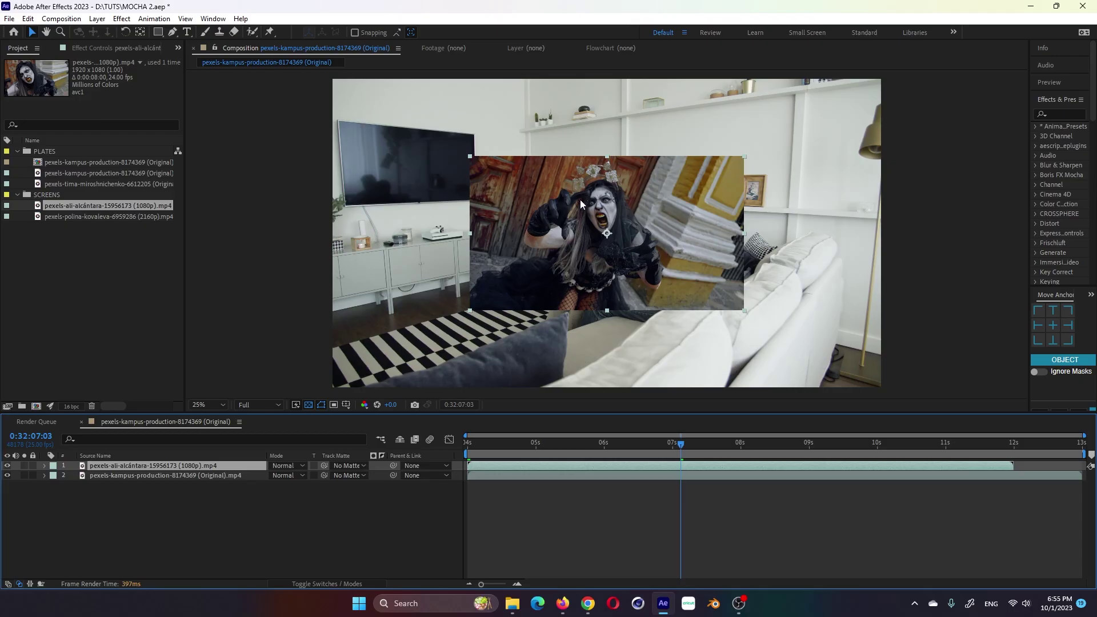
key(Home)
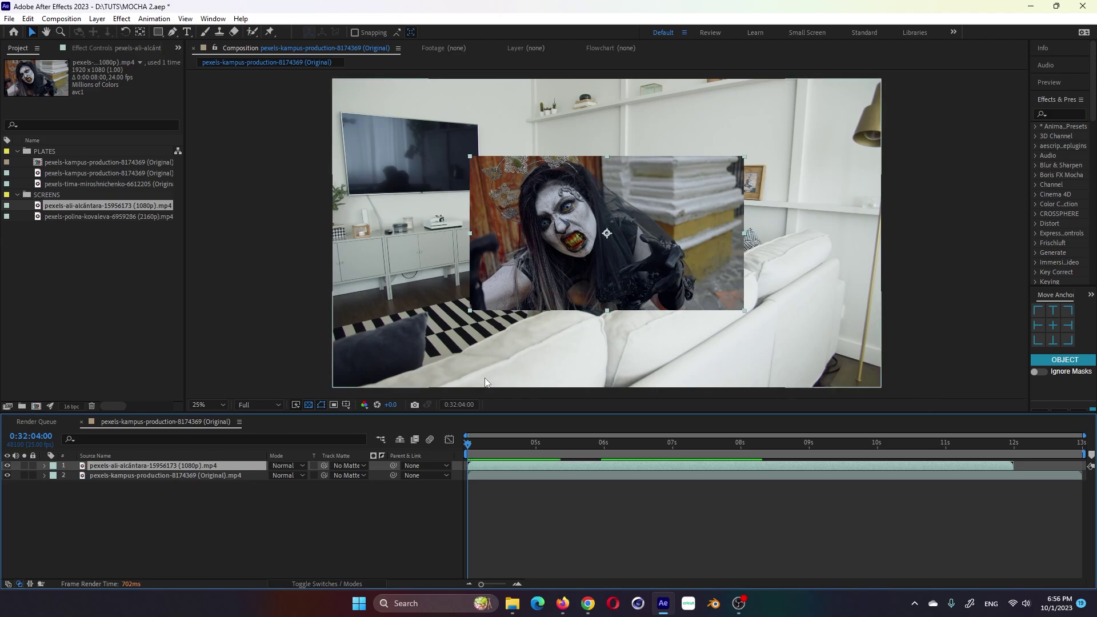
click(199, 526)
click(193, 465)
key(ctrl+alt+f)
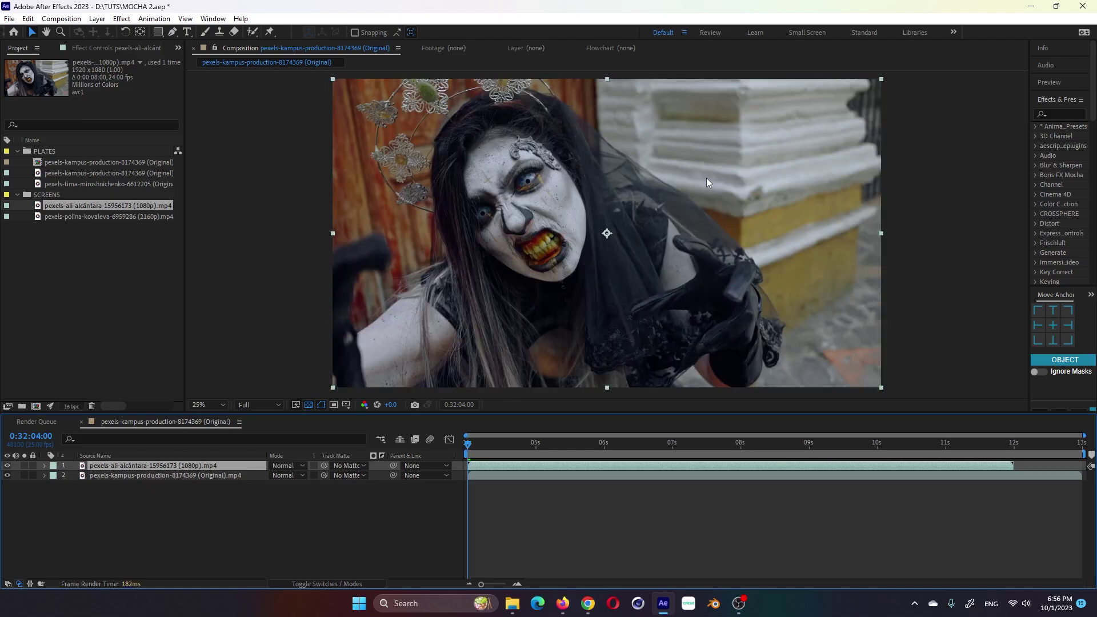
Enable Time Remap on the zombie clip and extend its out point to the comp's end.
click(998, 443)
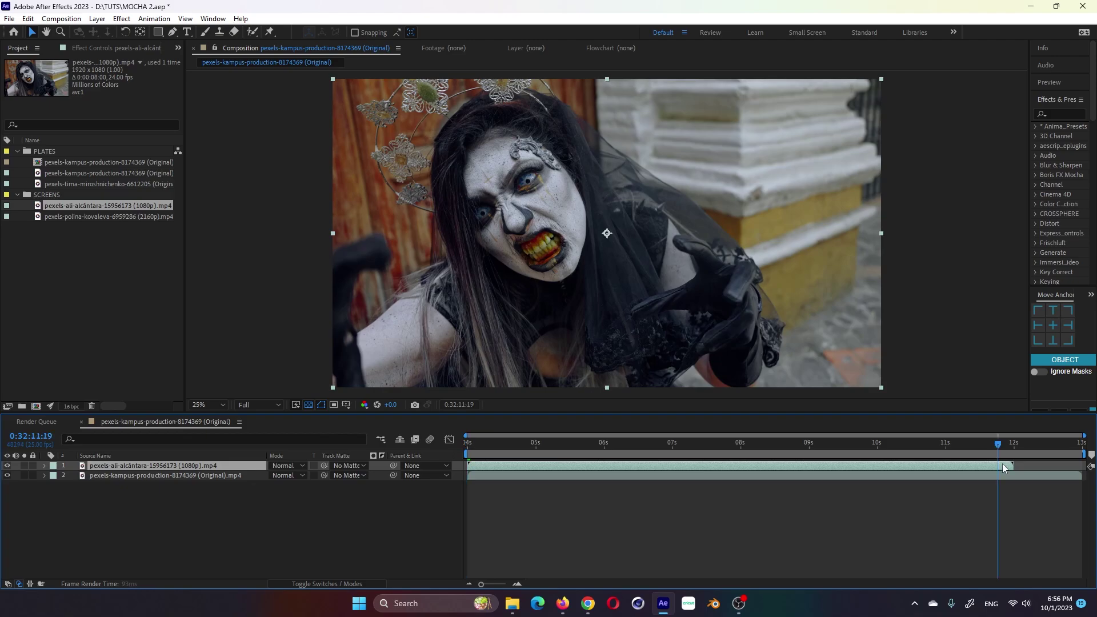
key(ctrl+alt+t)
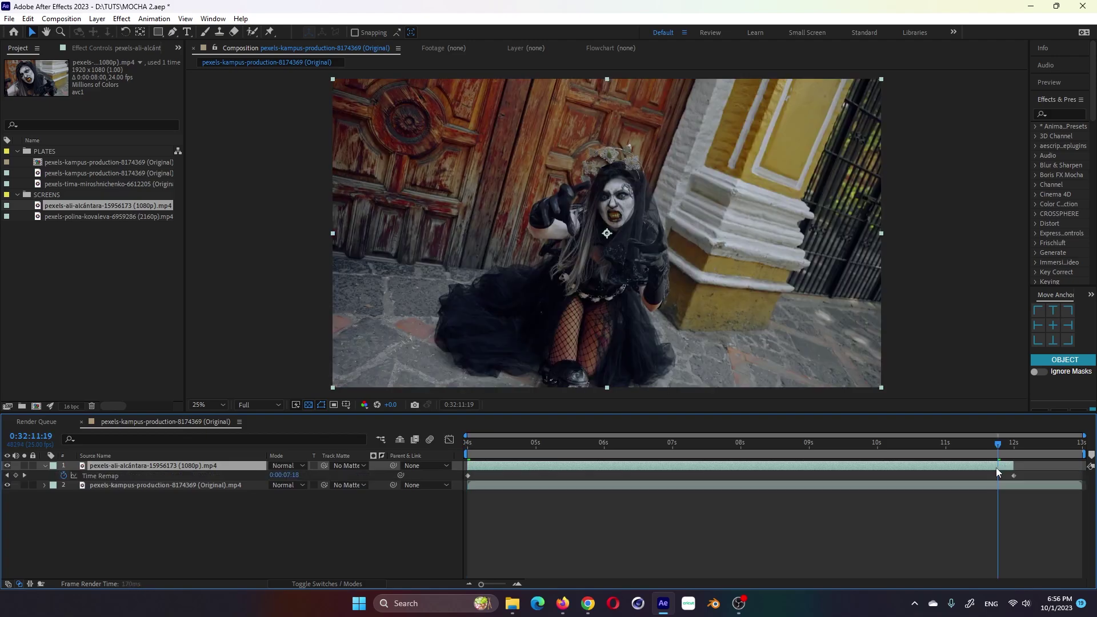
drag(1016, 465, 1082, 465)
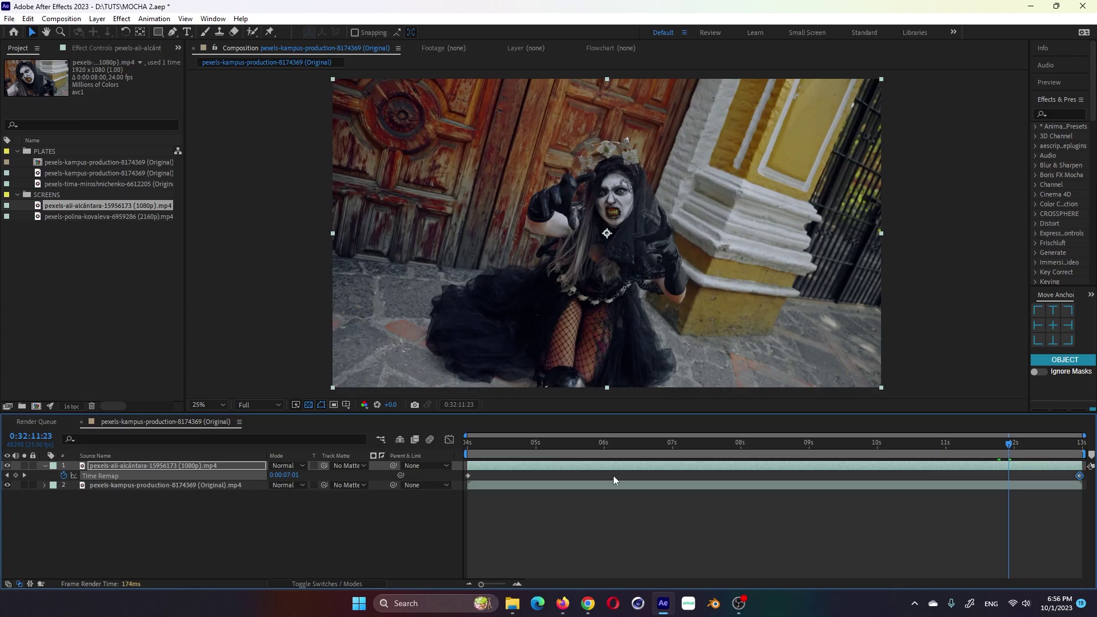
click(585, 443)
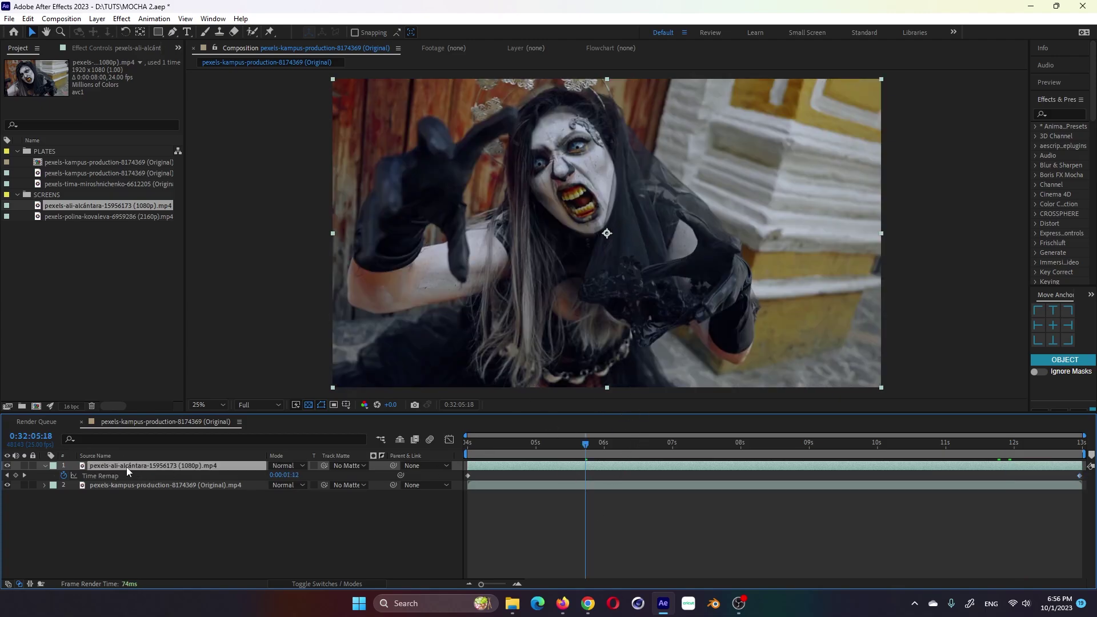
click(44, 466)
click(109, 477)
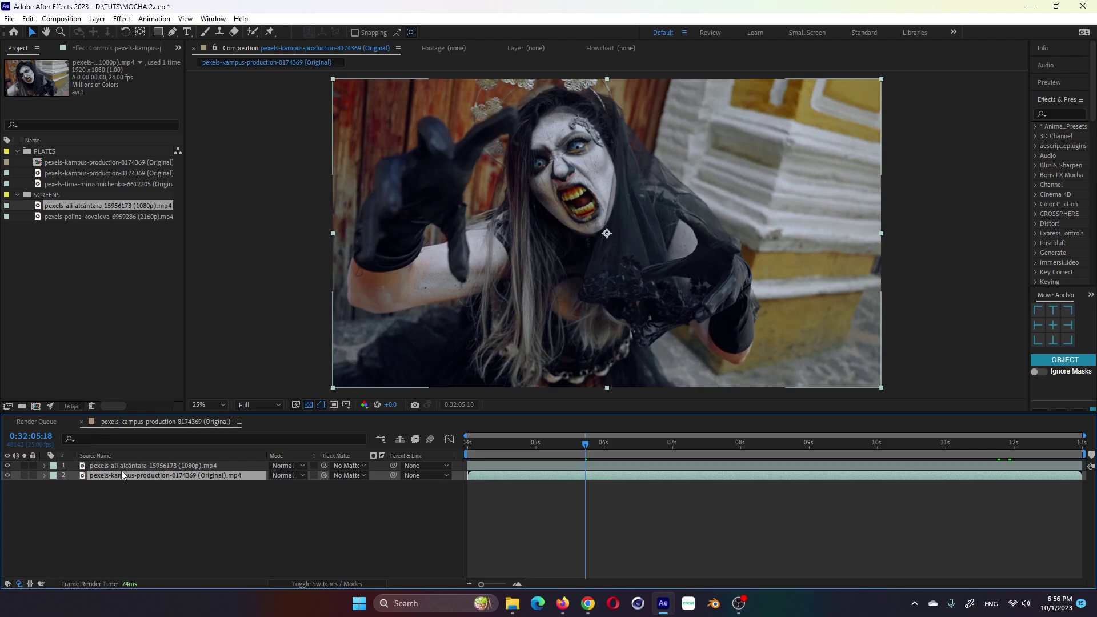
click(121, 467)
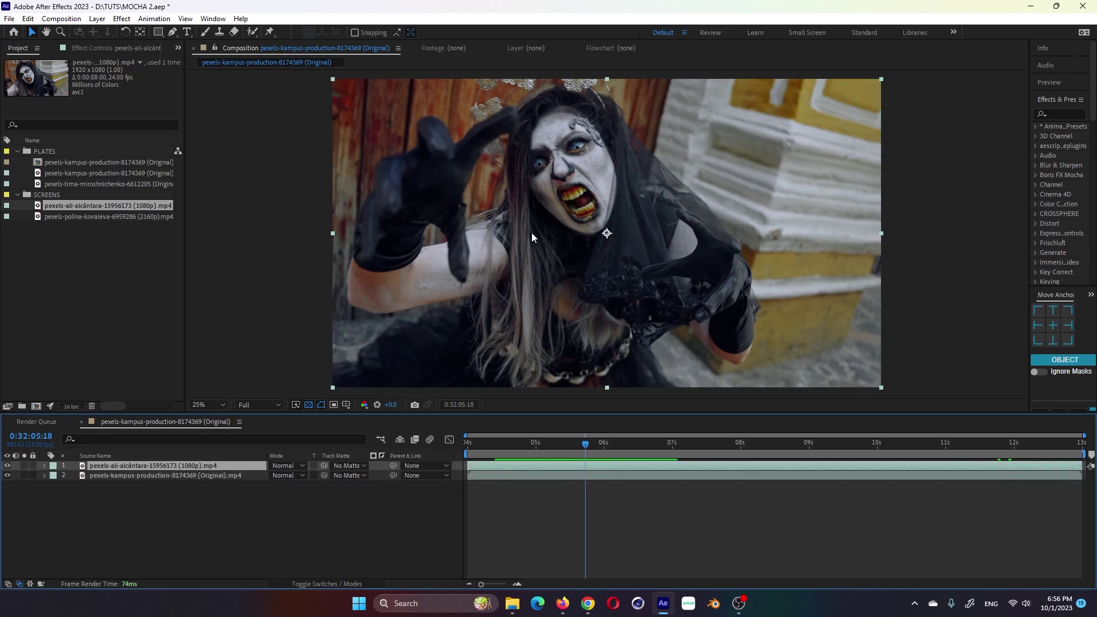
drag(517, 454, 502, 457)
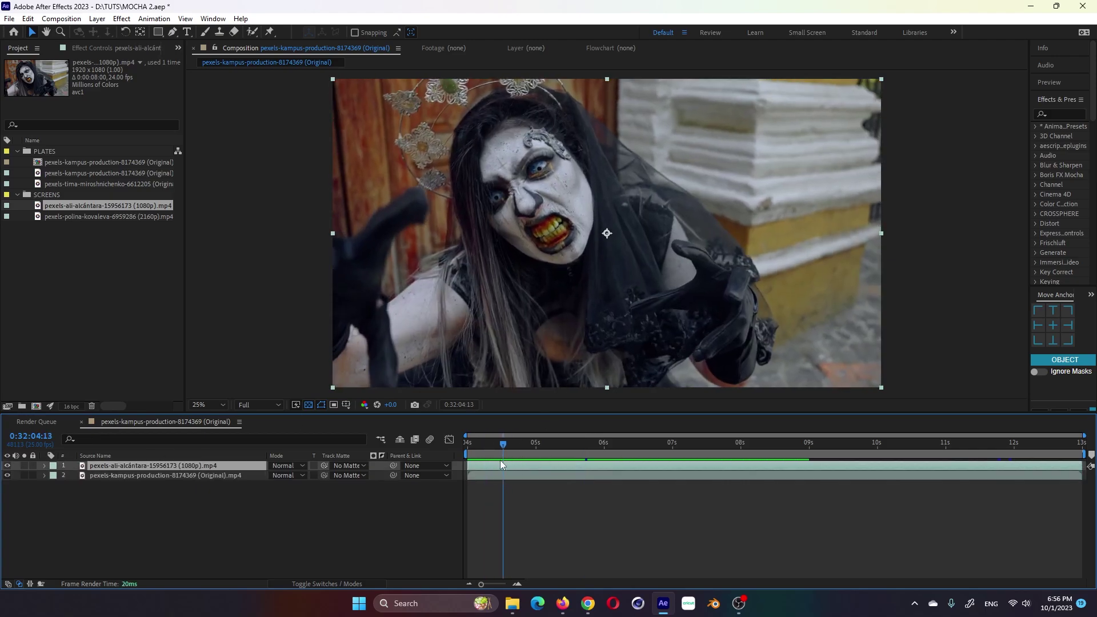
Precompose the zombie clip, moving all attributes into the new composition.
key(ctrl+shift+c)
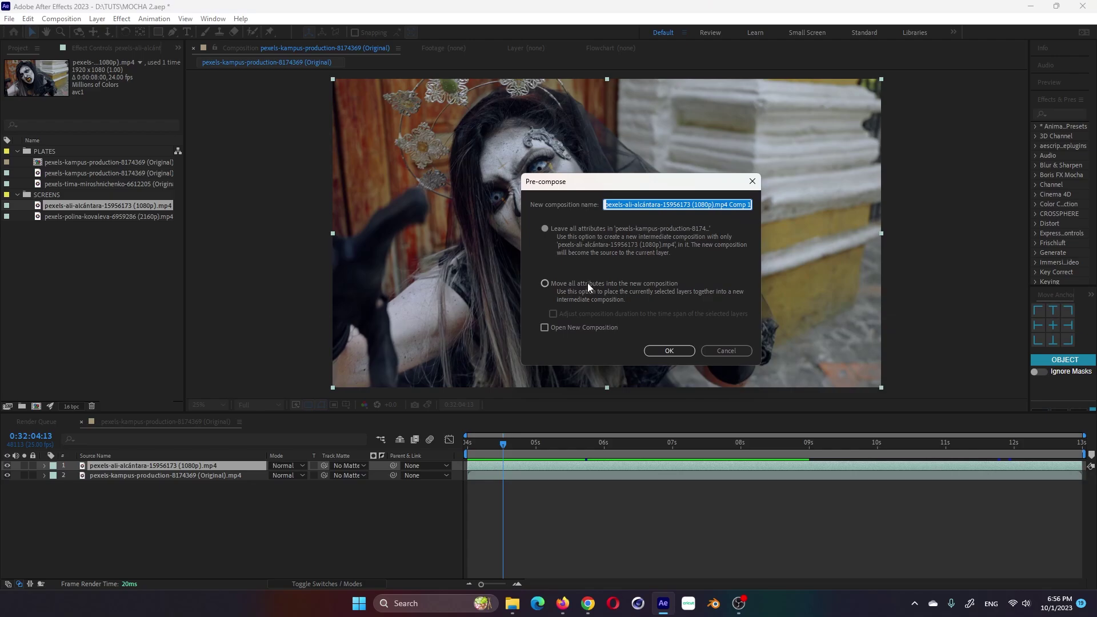
click(583, 286)
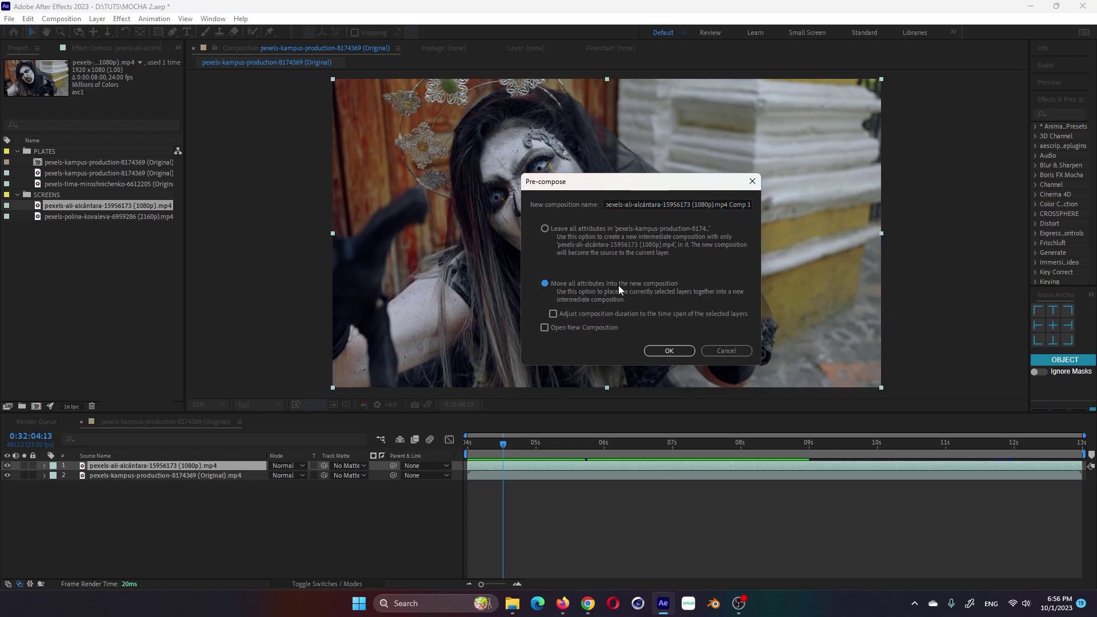
click(668, 350)
key(s)
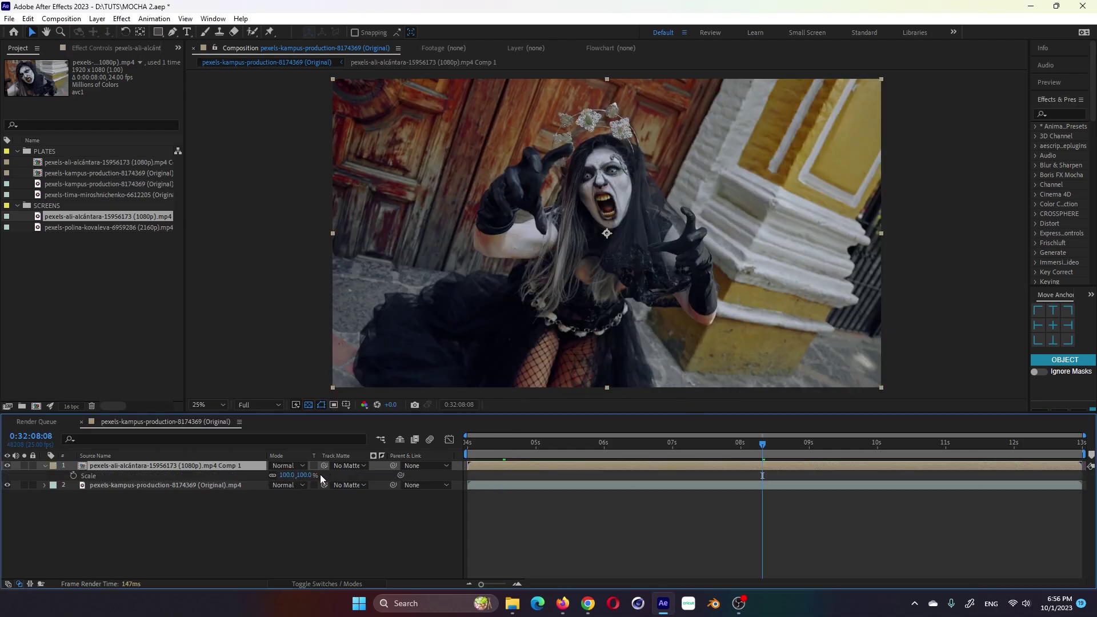
key(s)
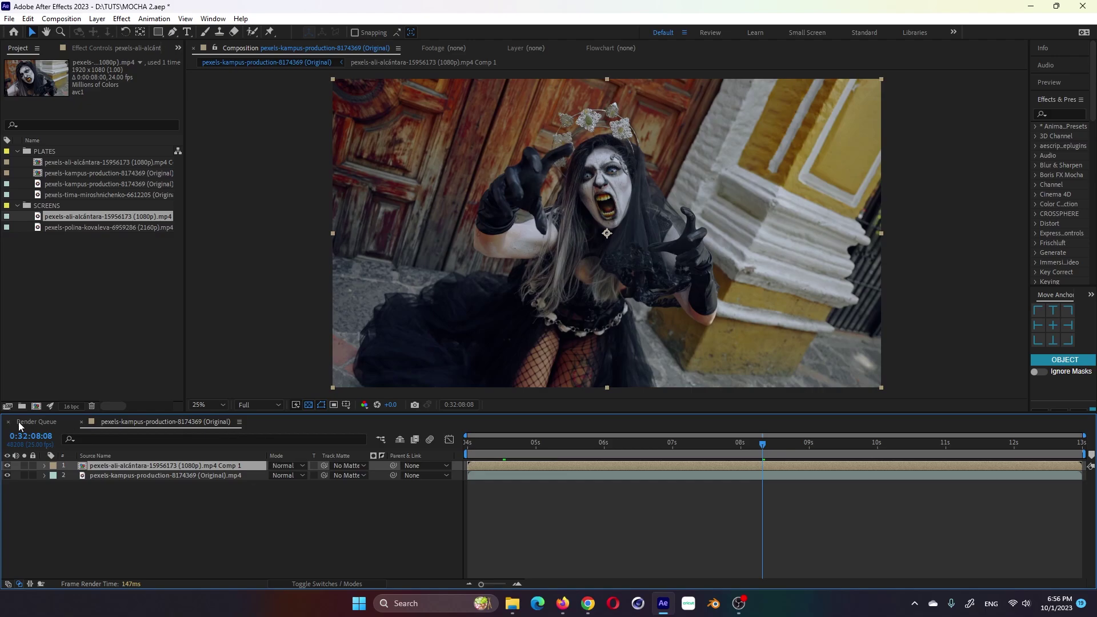
Select the room footage layer and show its Mocha AE effect settings.
click(7, 466)
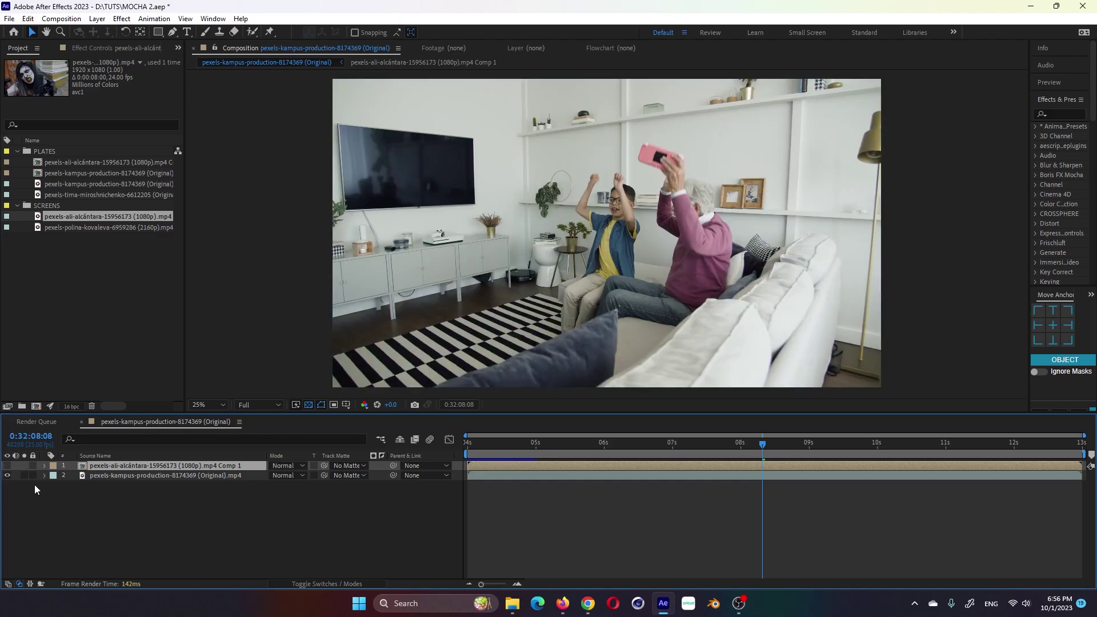
click(7, 466)
click(58, 475)
click(137, 48)
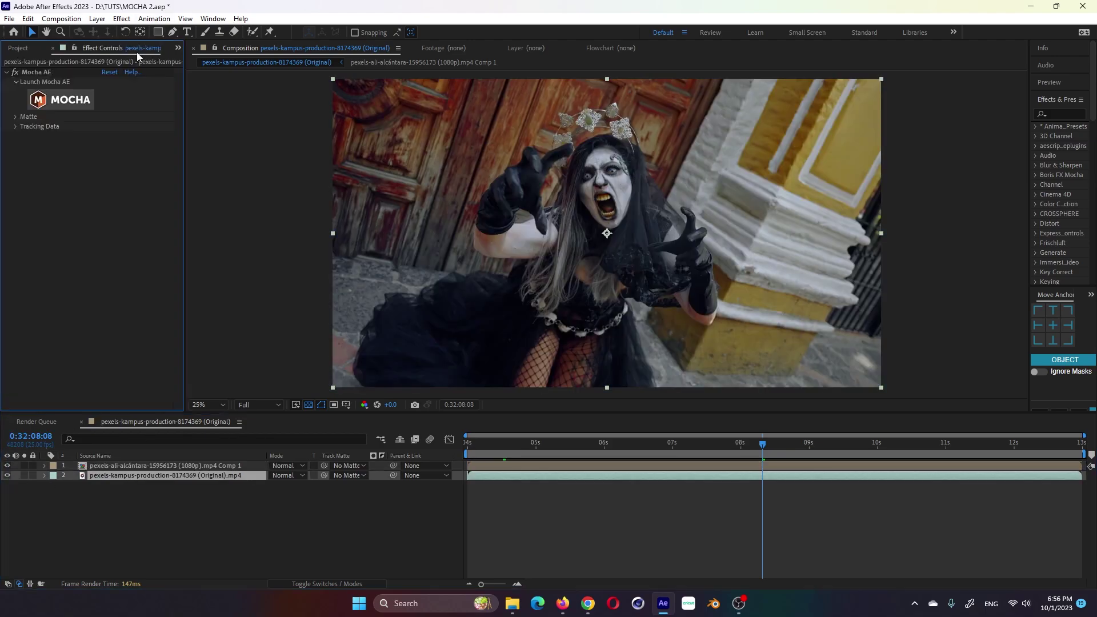
Create Mocha track data from the PANTALLA TRACK layer.
click(16, 126)
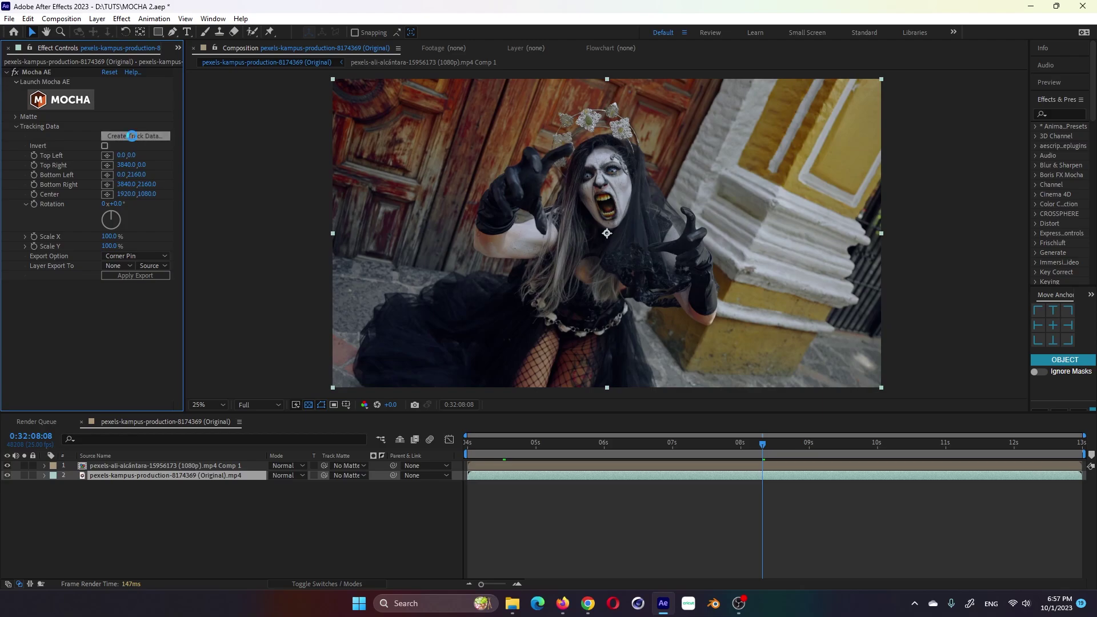
click(132, 136)
click(67, 115)
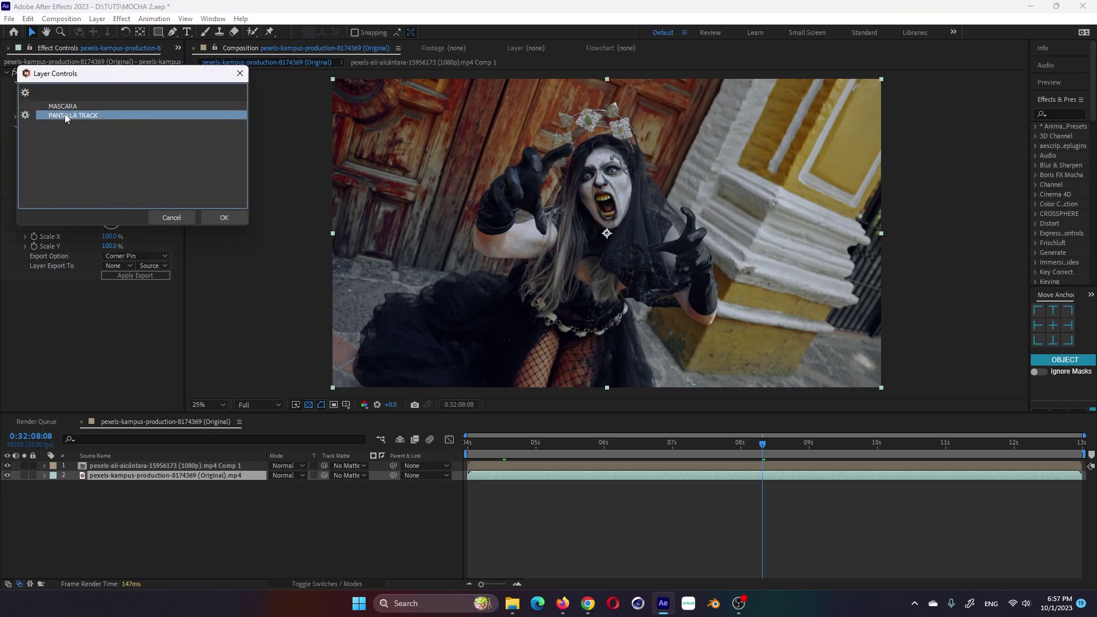
click(224, 218)
Apply a Corner Pin (Support Motion Blur) export to layer 1, the zombie precomp, and scrub to check.
click(136, 256)
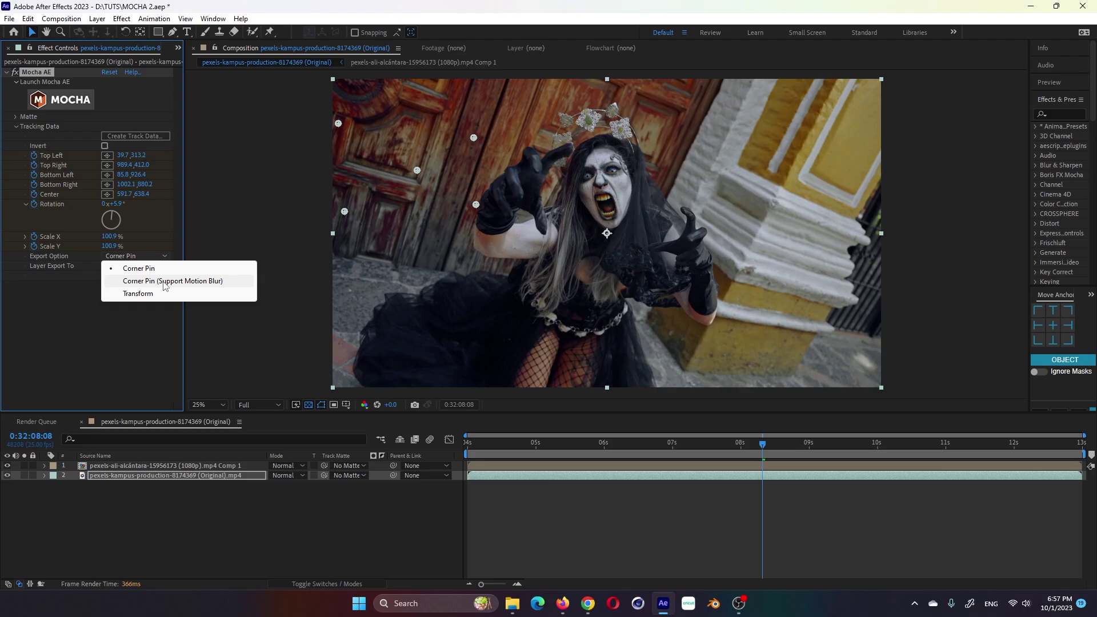
click(165, 281)
click(126, 266)
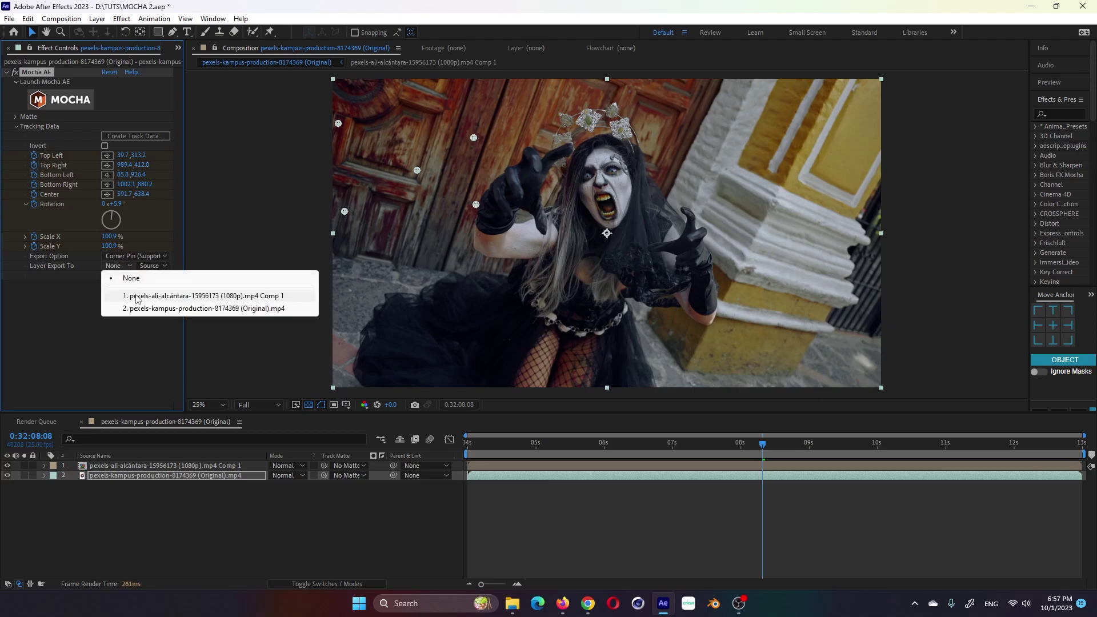
click(156, 298)
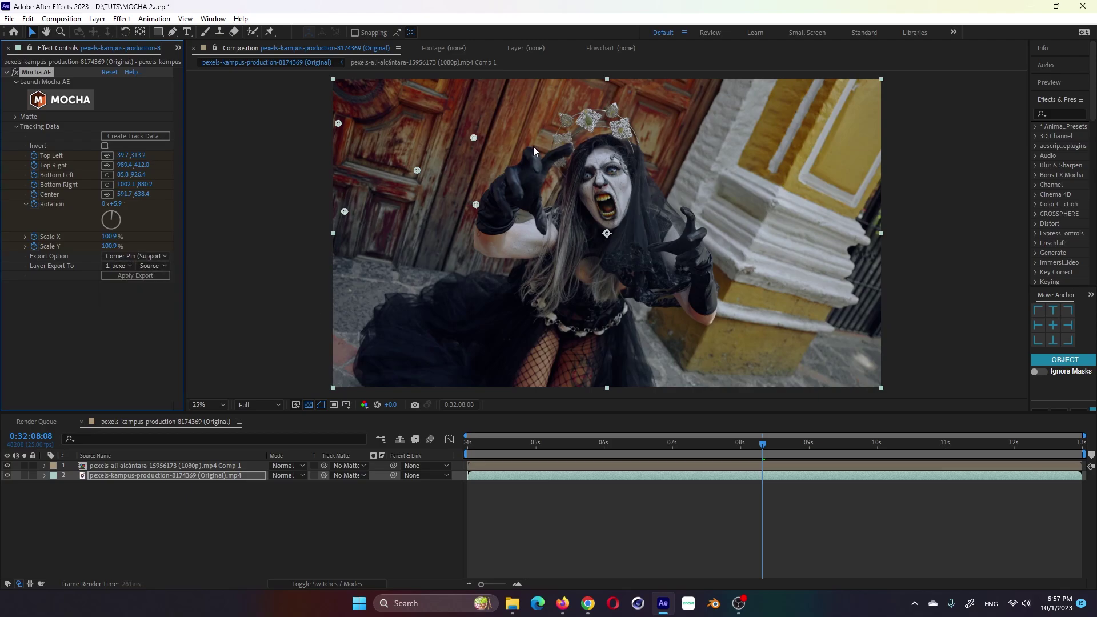
click(129, 275)
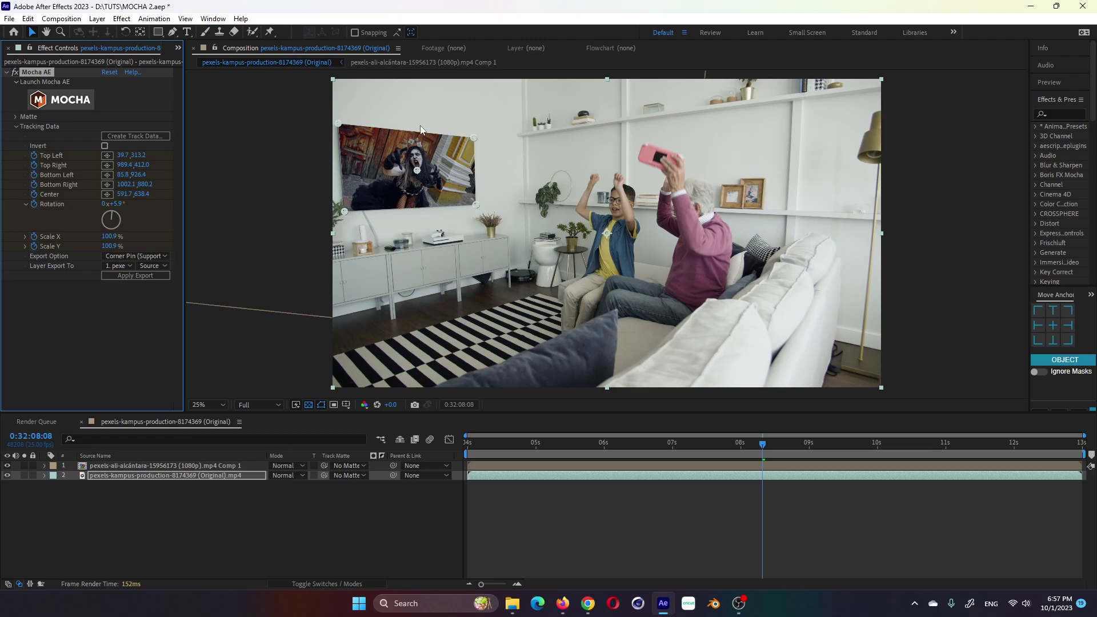
scroll(451, 230, up, 1)
scroll(442, 228, up, 1)
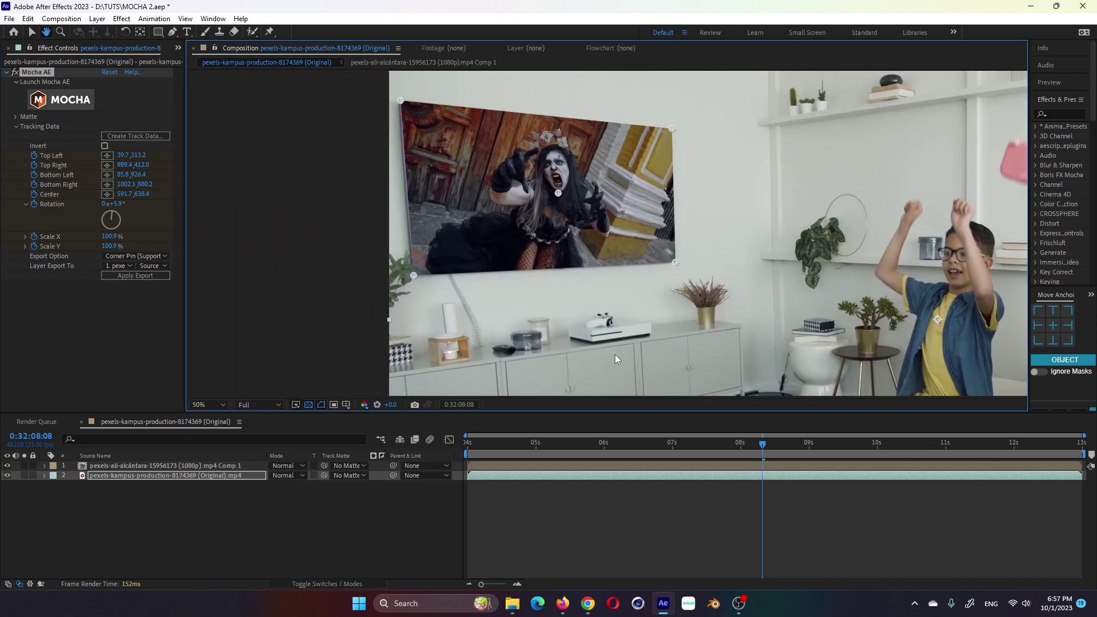
click(500, 445)
drag(501, 450, 709, 458)
Duplicate the room footage layer and move the copy to the top of the stack.
key(comma)
key(ctrl+d)
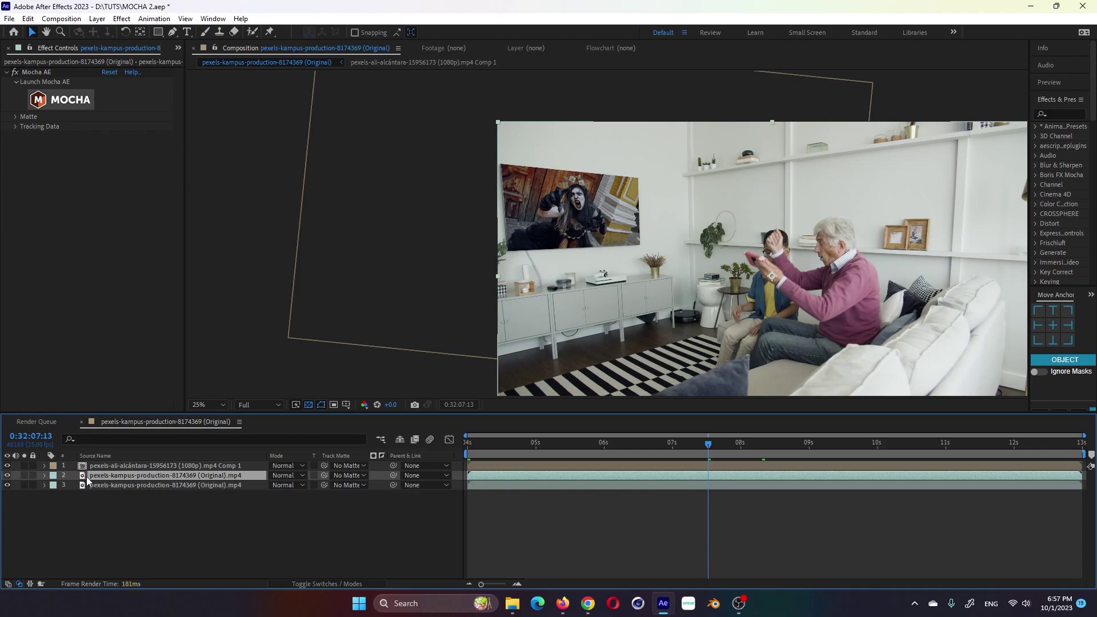
drag(114, 475, 123, 460)
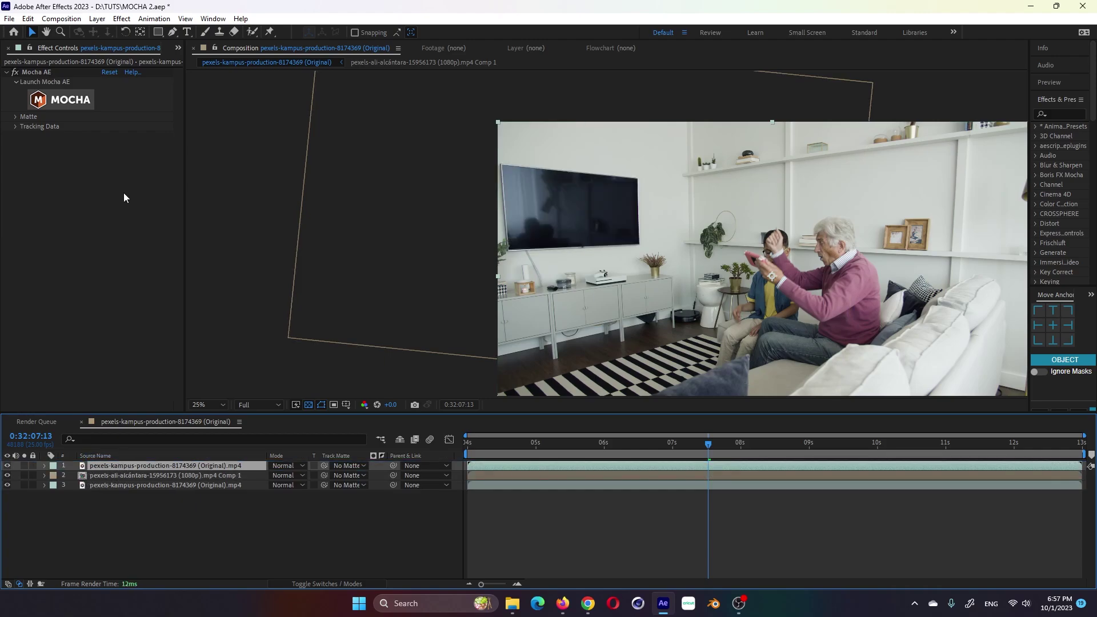
Limit the copy's Mocha matte to the MASCARA layer and solo it to check.
click(15, 117)
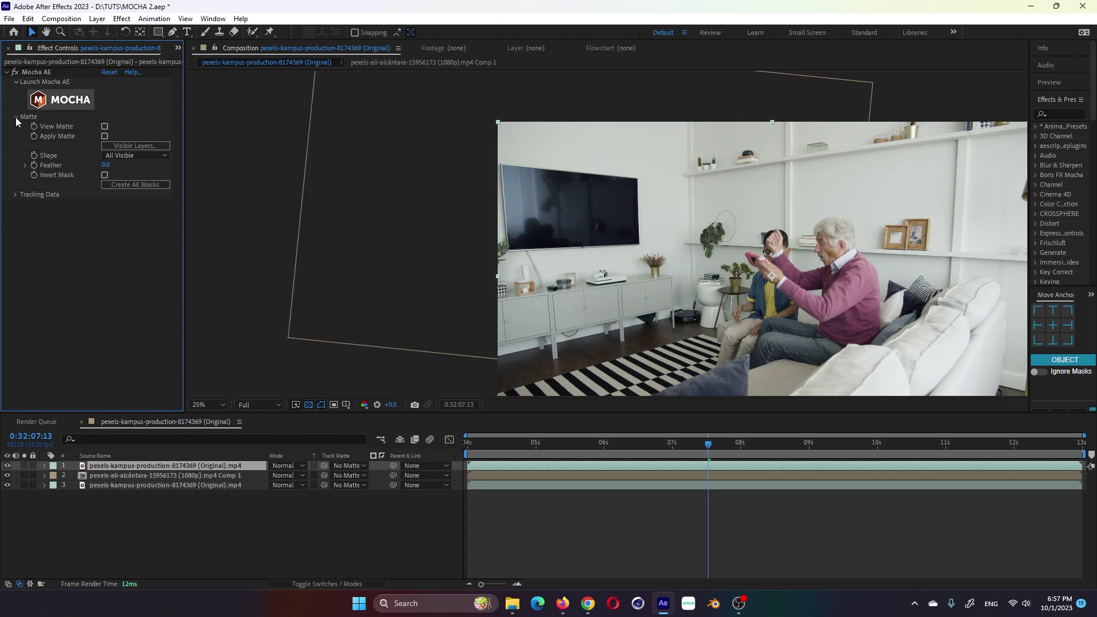
click(118, 147)
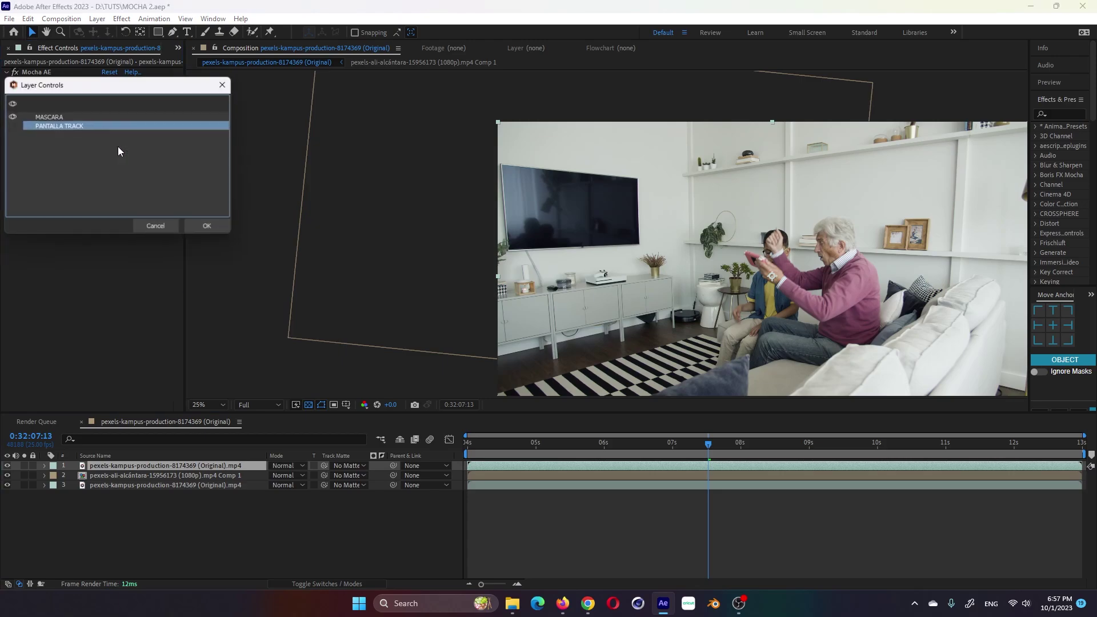
click(56, 117)
click(224, 231)
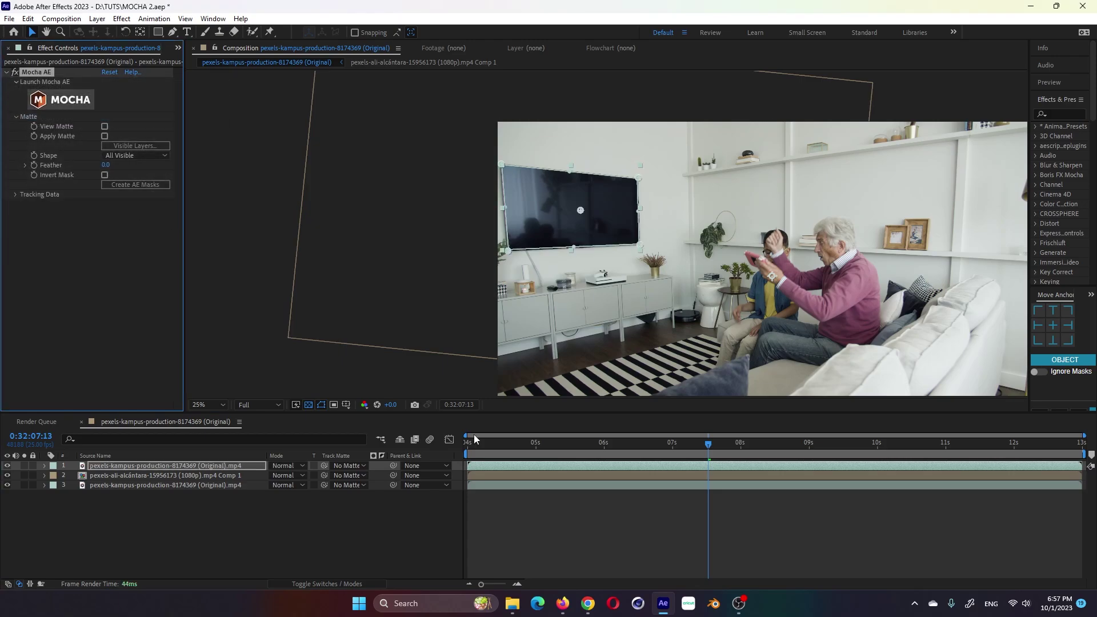
click(24, 465)
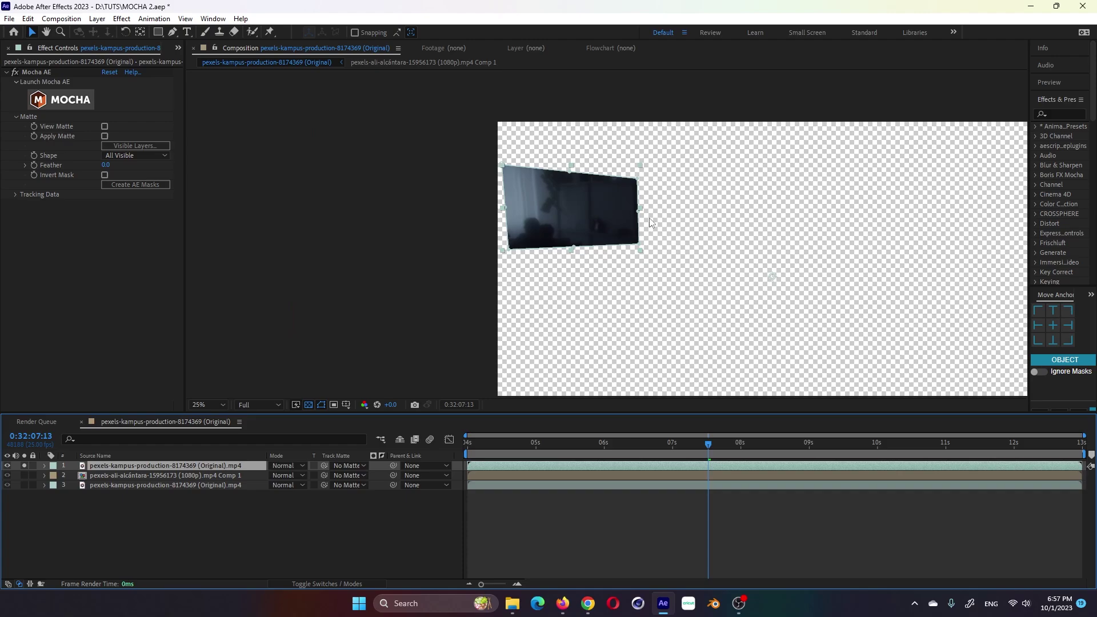
Set the top footage layer's blending mode to Screen.
click(22, 466)
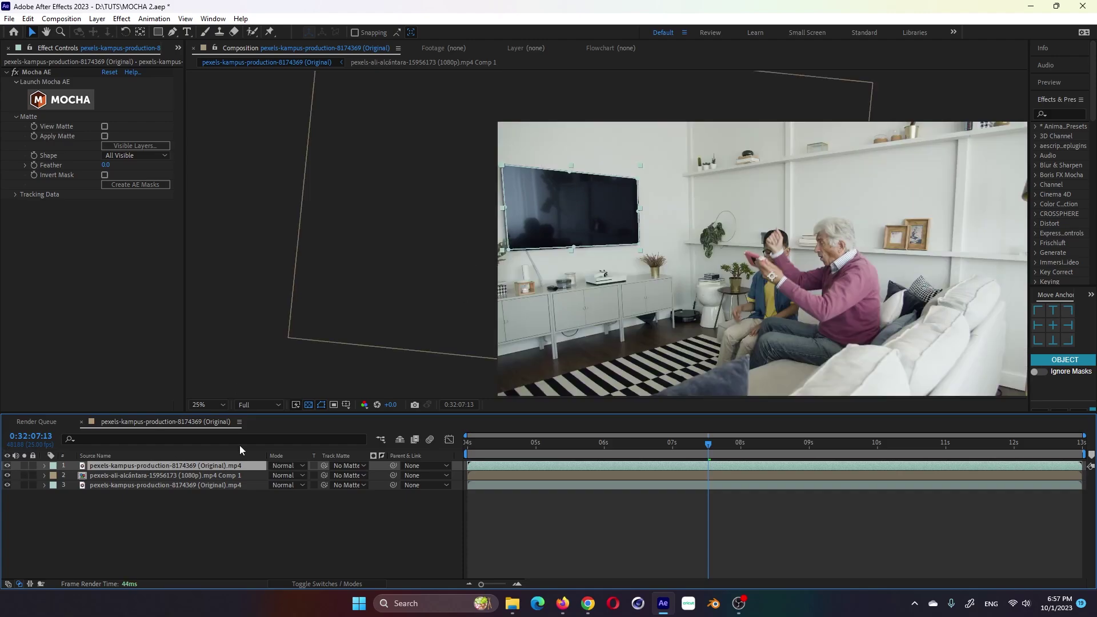
click(289, 466)
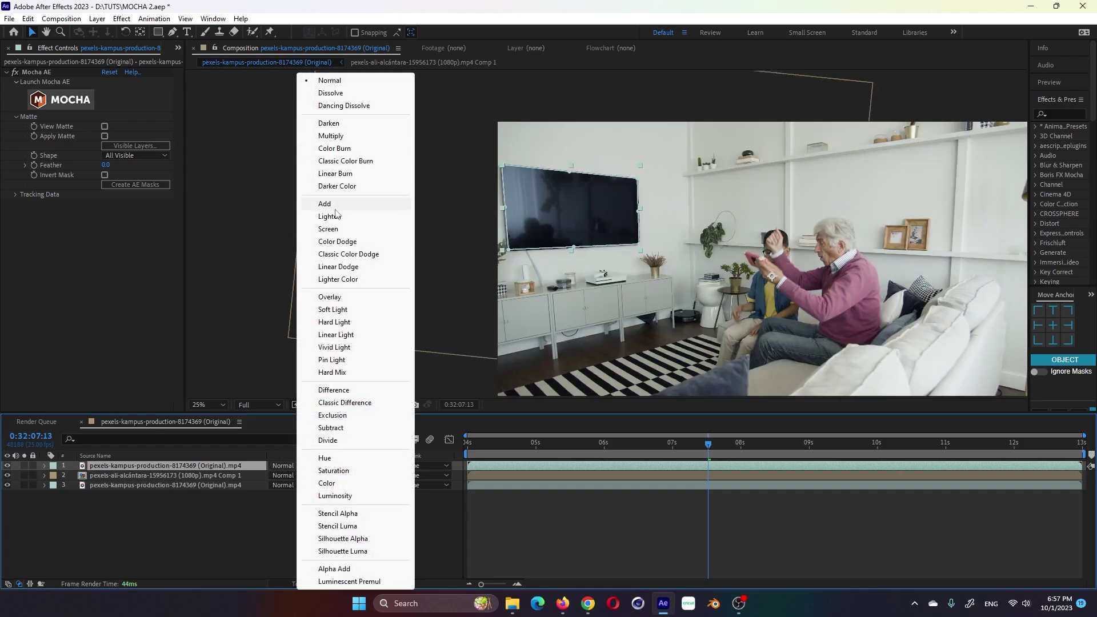
click(328, 228)
key(period)
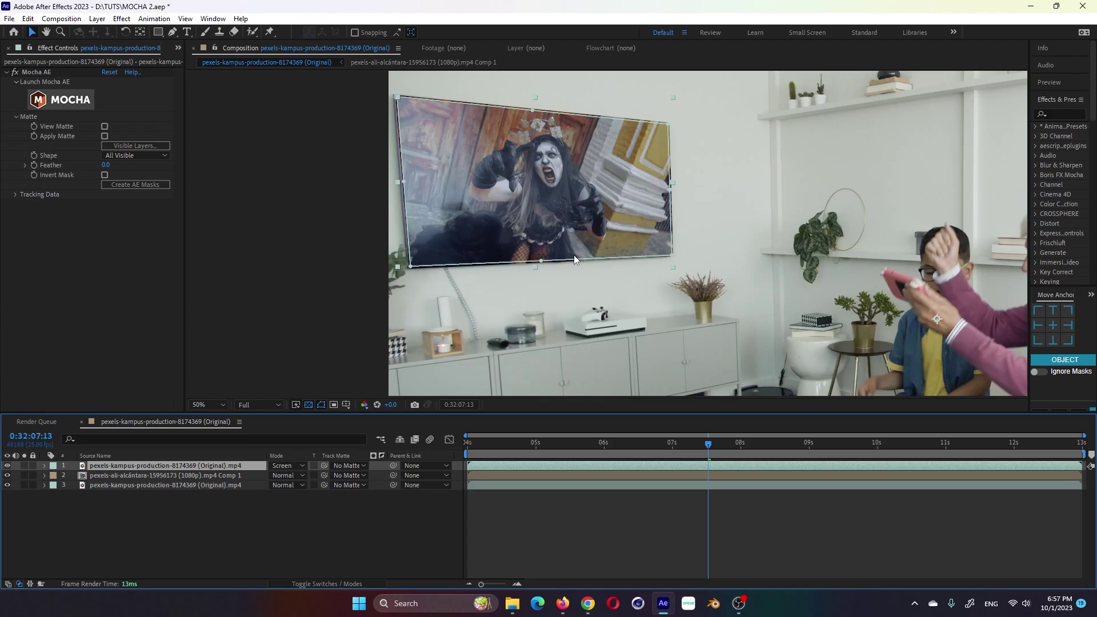
Duplicate it, set the copy to Normal, and make its MASCARA mask Subtract with 3 px feather.
key(ctrl+d)
click(286, 476)
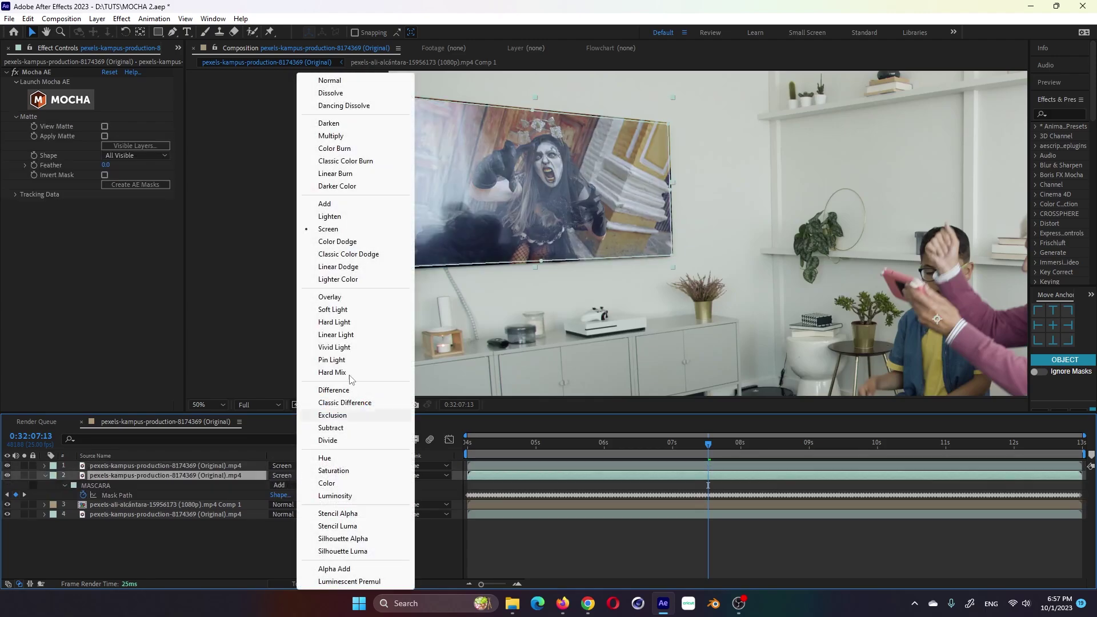
click(330, 81)
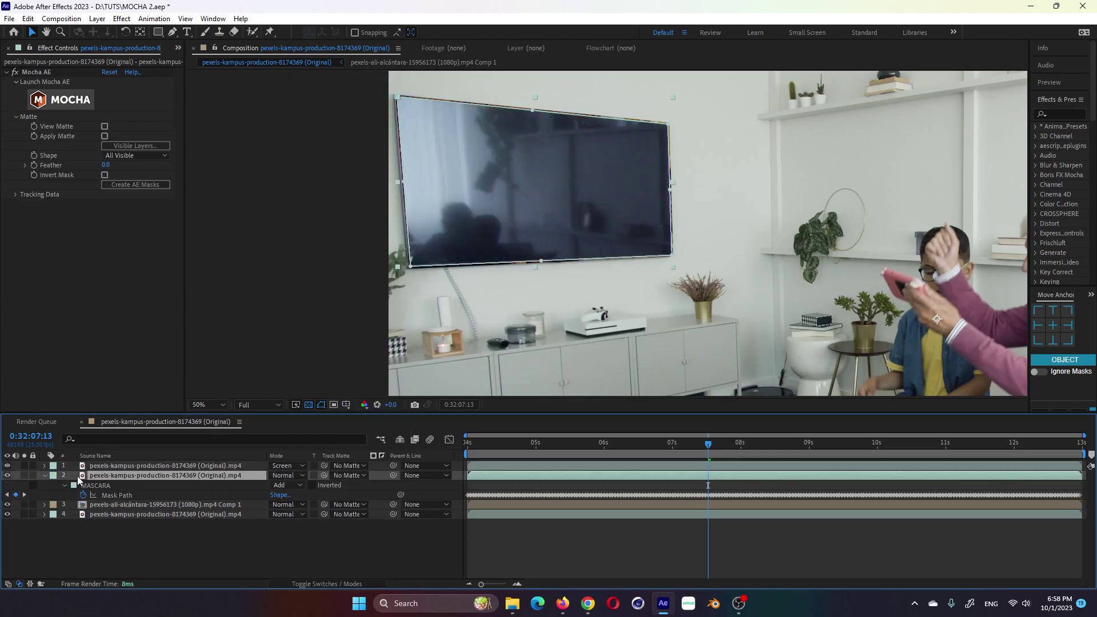
click(279, 485)
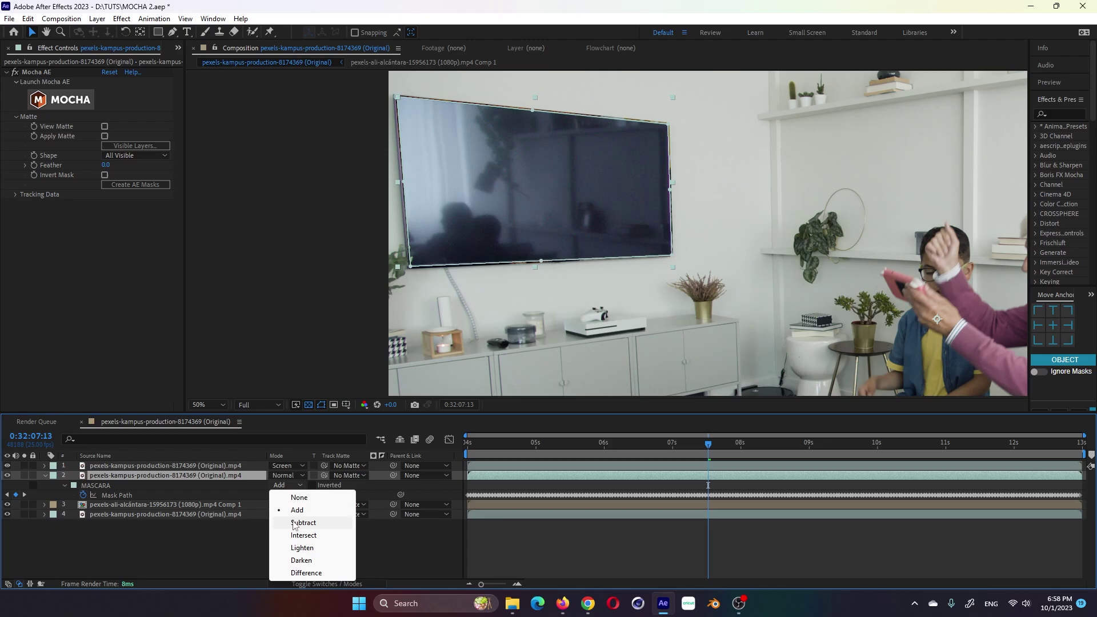
click(295, 522)
key(f)
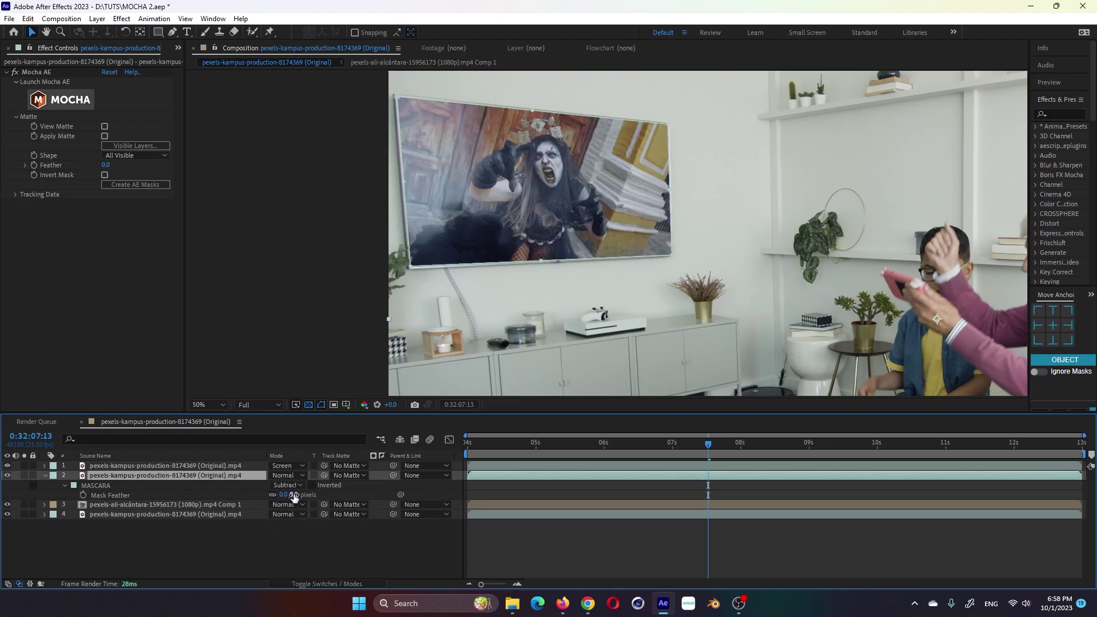
text(3)
key(Return)
key(comma)
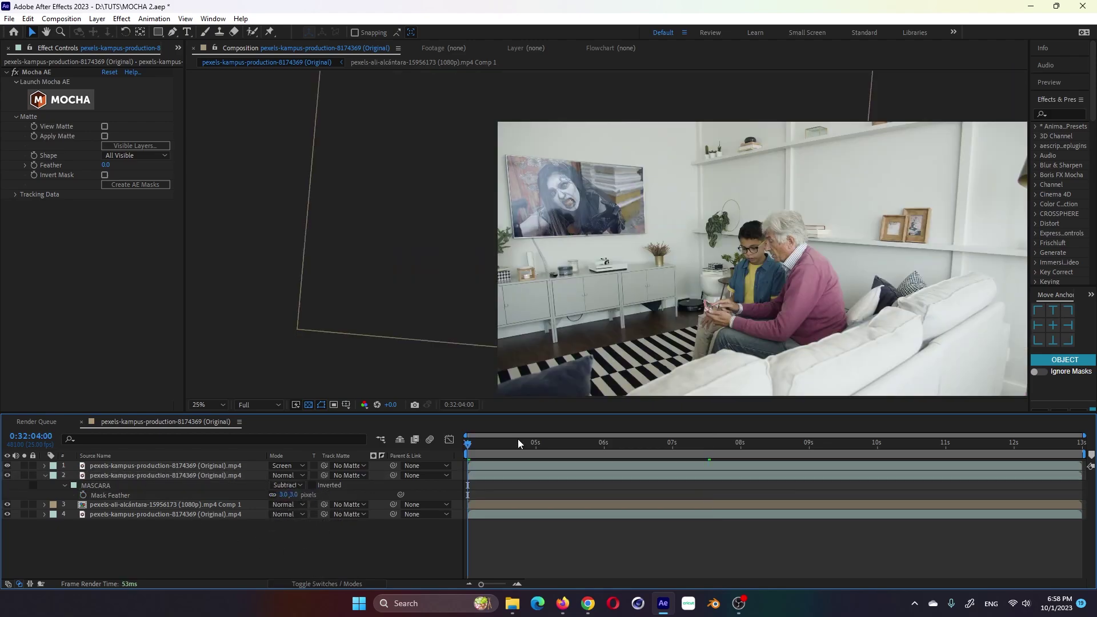
Preview the composite at 50% and 100%, then open the pexels-ali-alcántara precomp.
key(space)
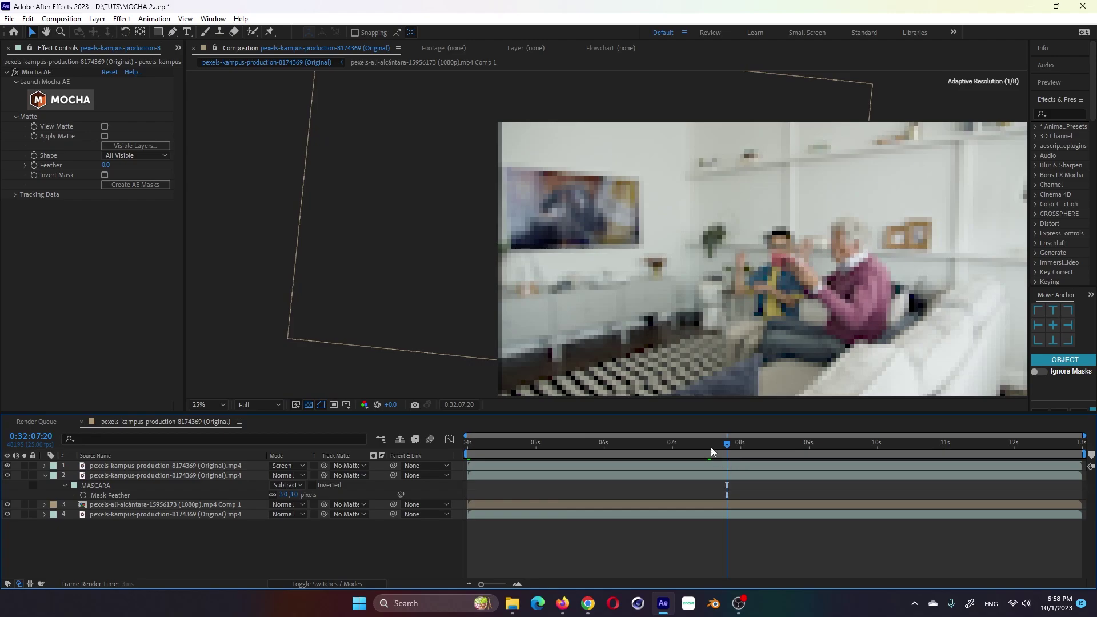
key(period)
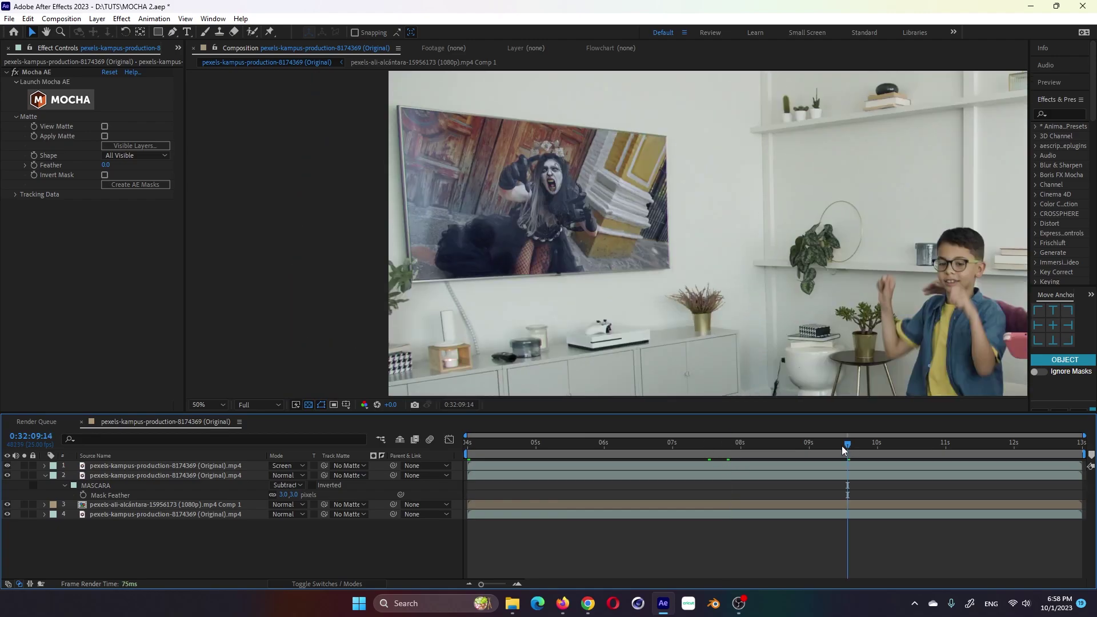
key(space)
key(period)
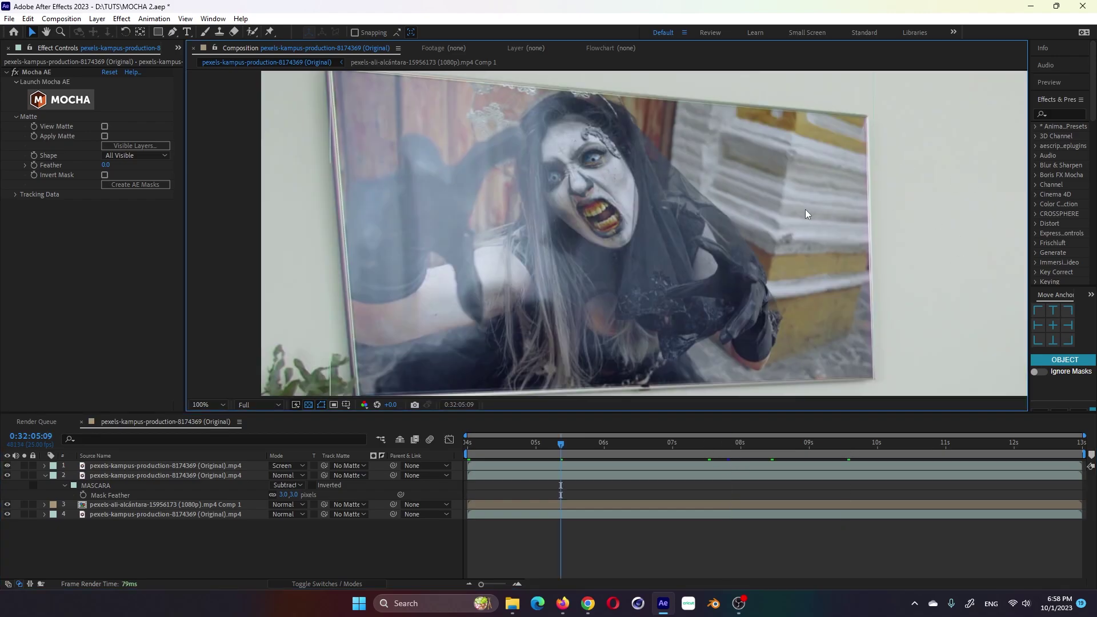
key(Tab)
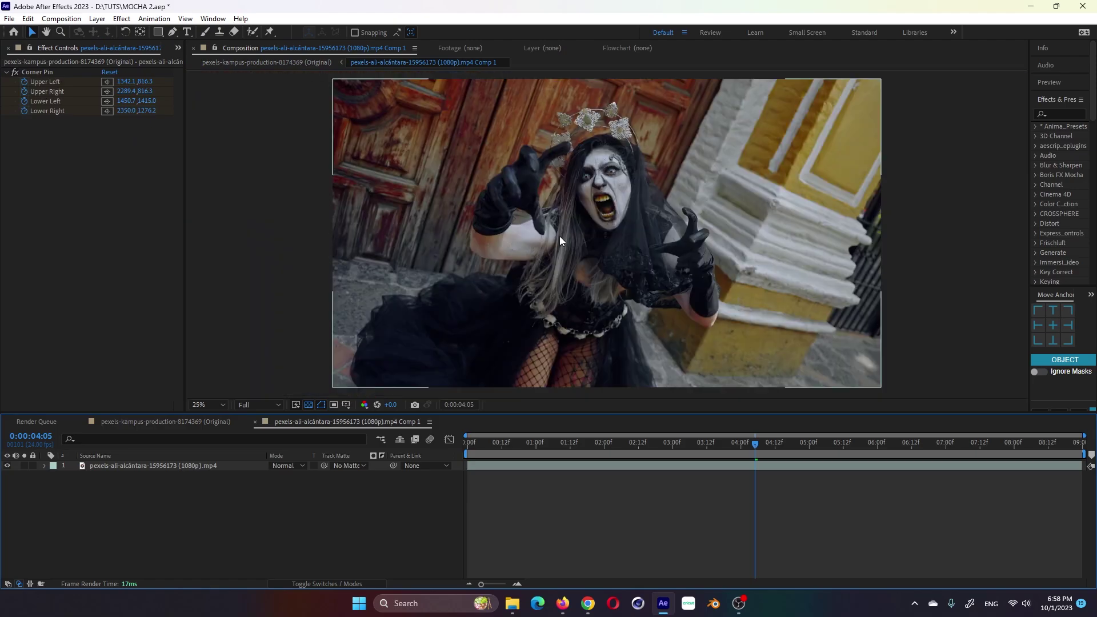
Feather the clip layer's Mask 1 by 37 px in the precomp.
key(ctrl+a)
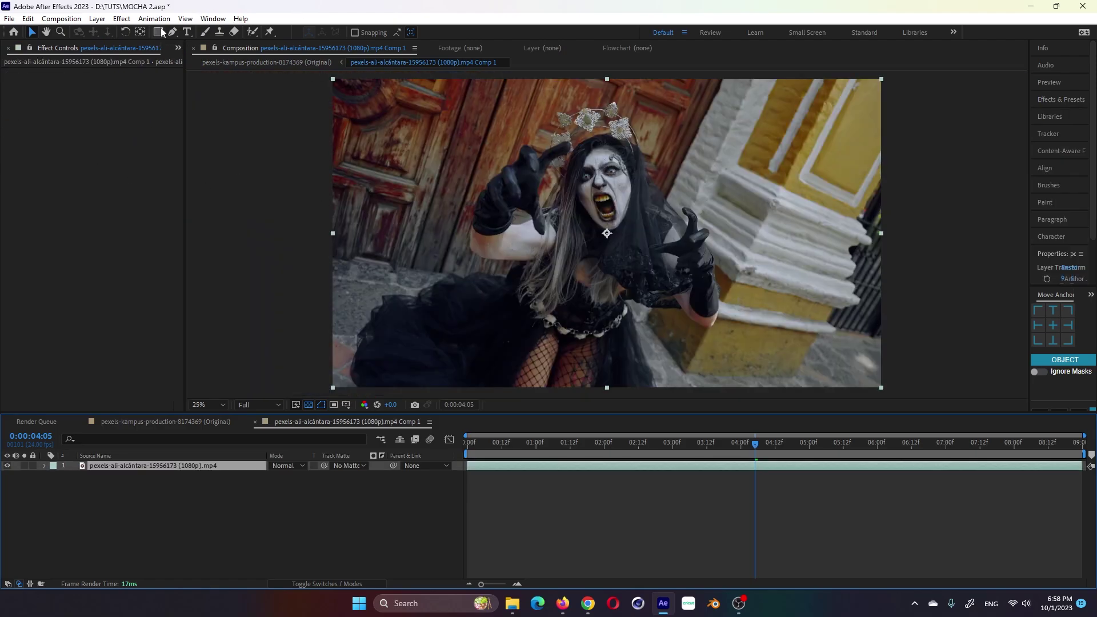
key(u)
key(u)
key(f)
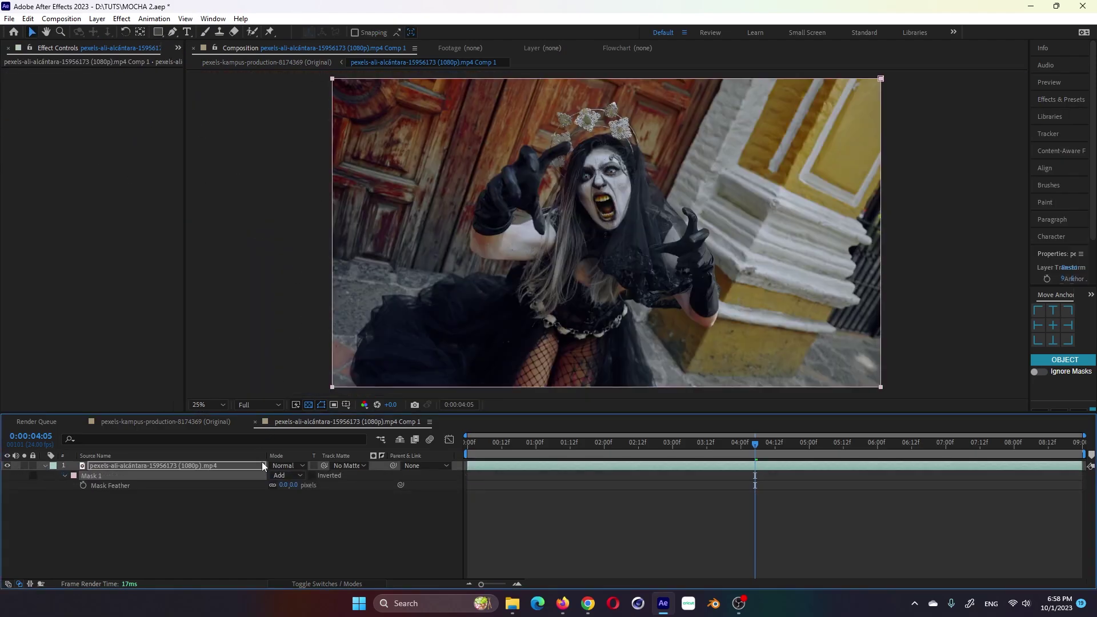
drag(284, 485, 231, 4)
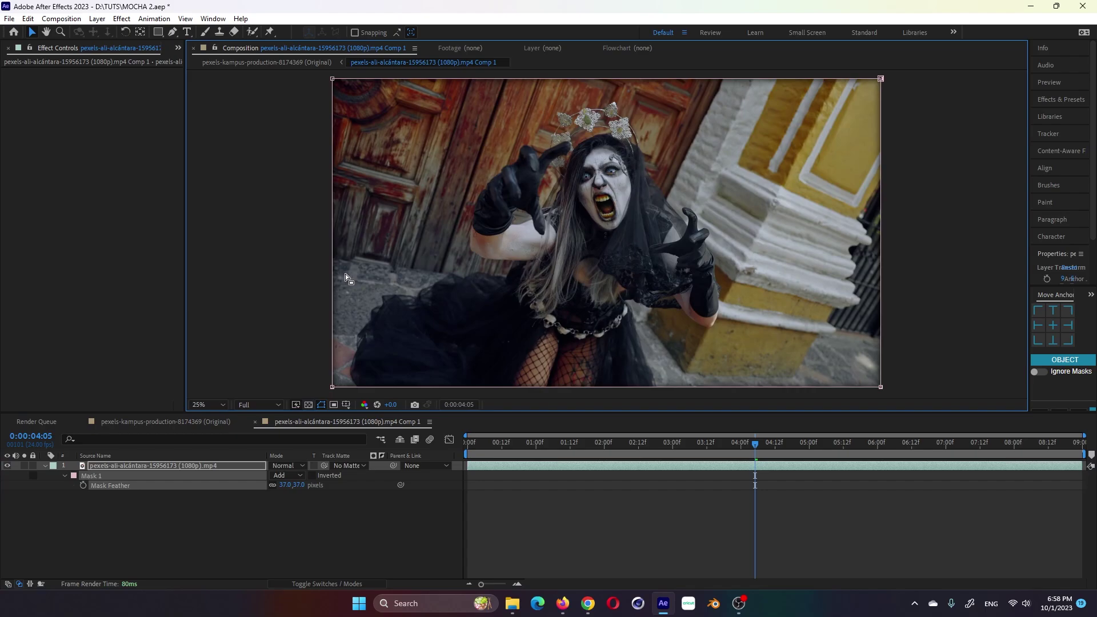
Add a uni.VHS adjustment layer in the alcántara precomp and set the top layer's opacity to 54%.
click(240, 63)
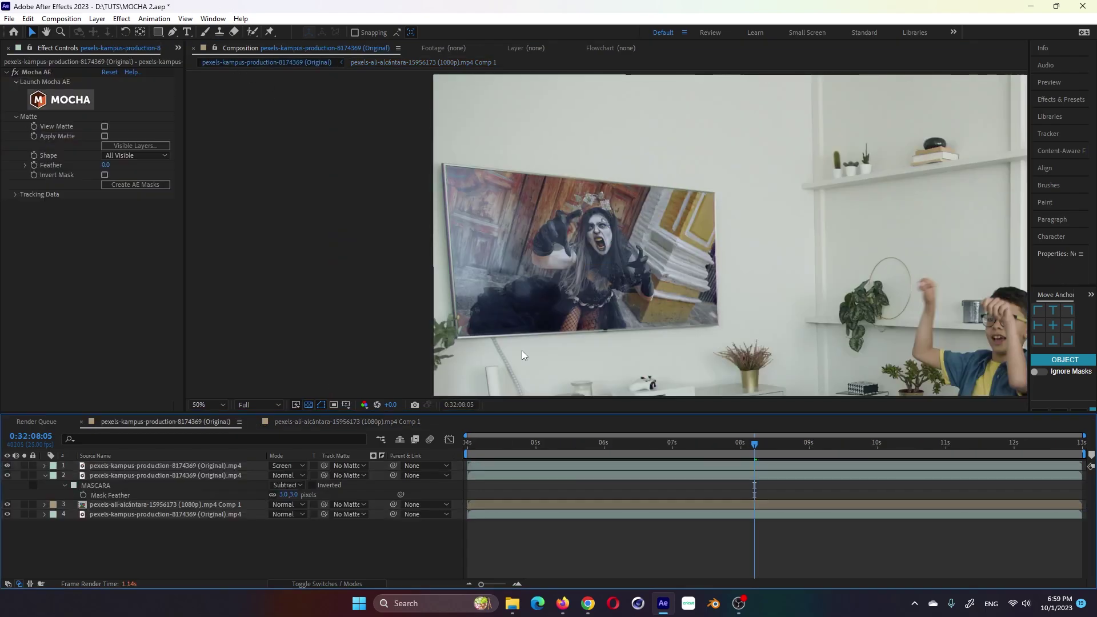
double_click(166, 505)
click(151, 527)
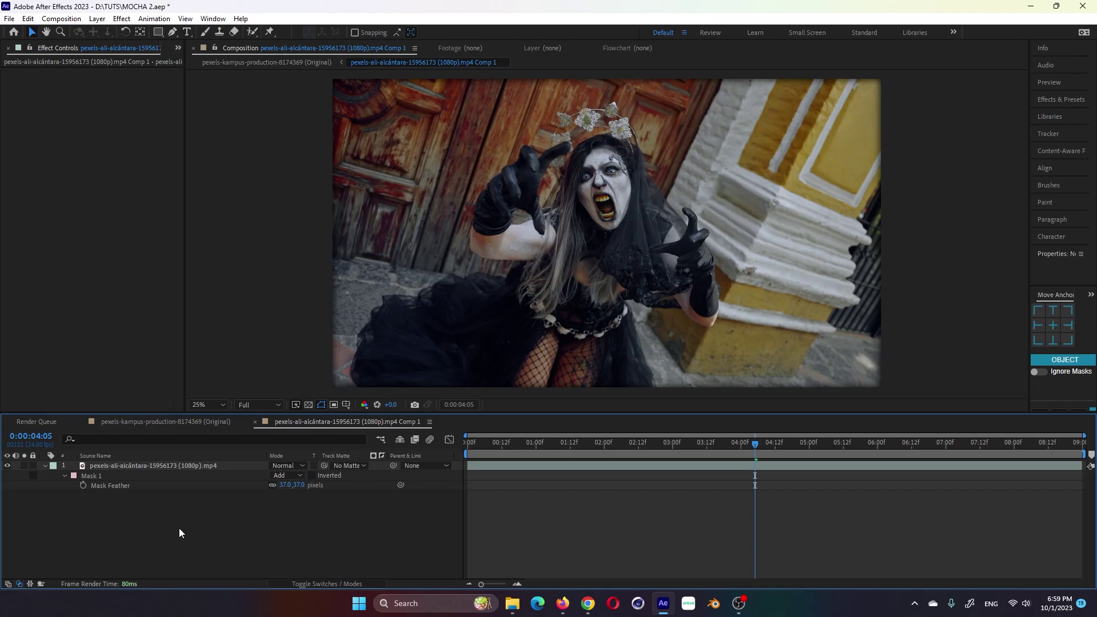
key(ctrl+alt+y)
key(ctrl+space)
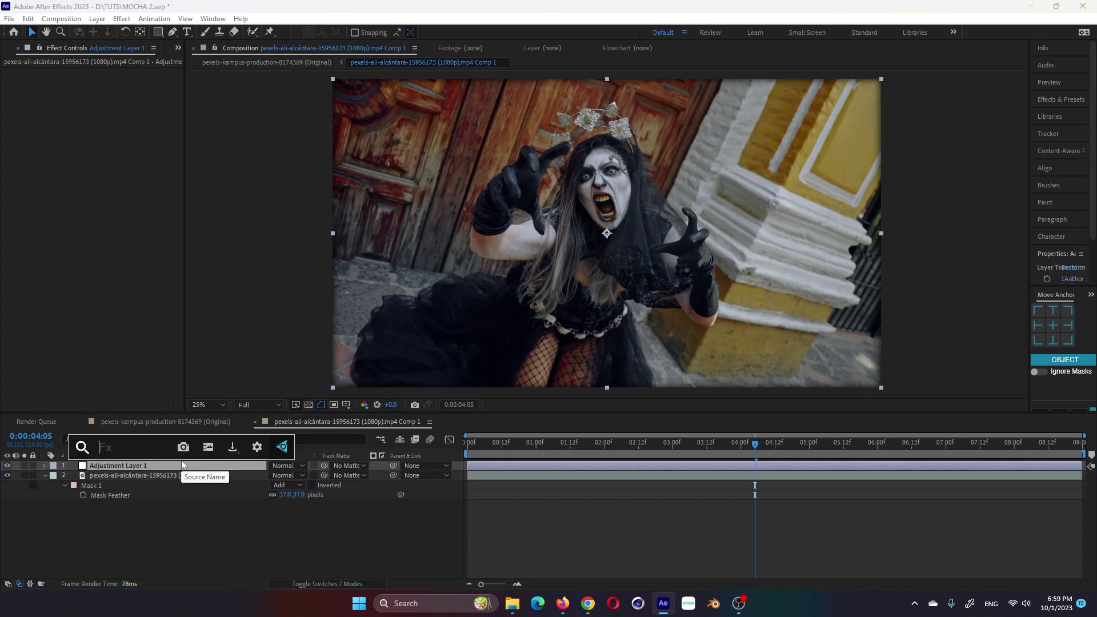
text(sat)
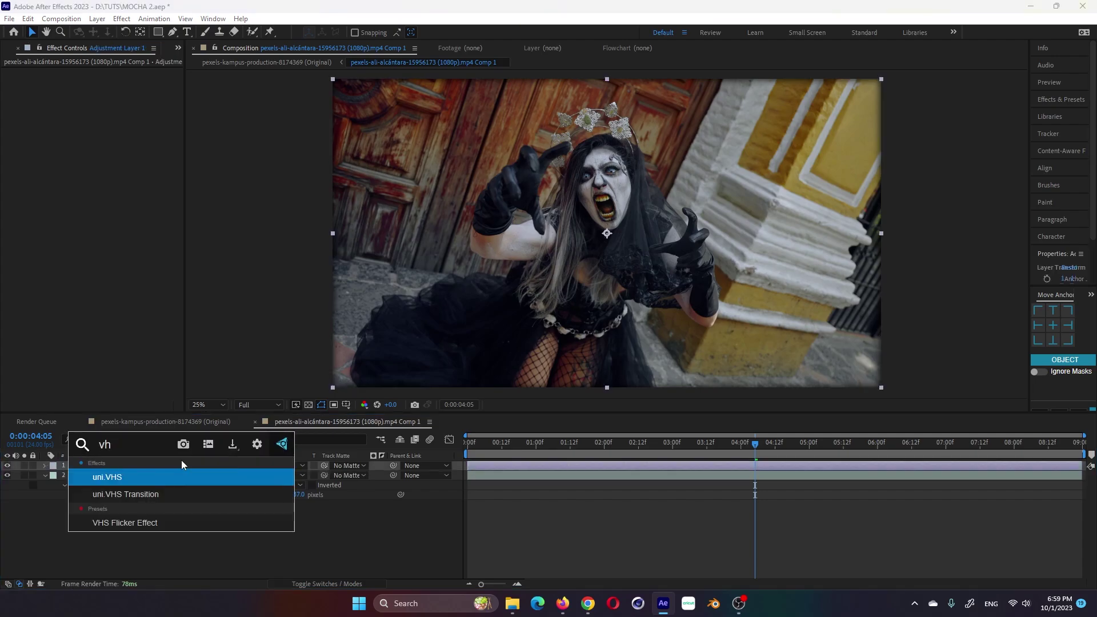
key(Escape)
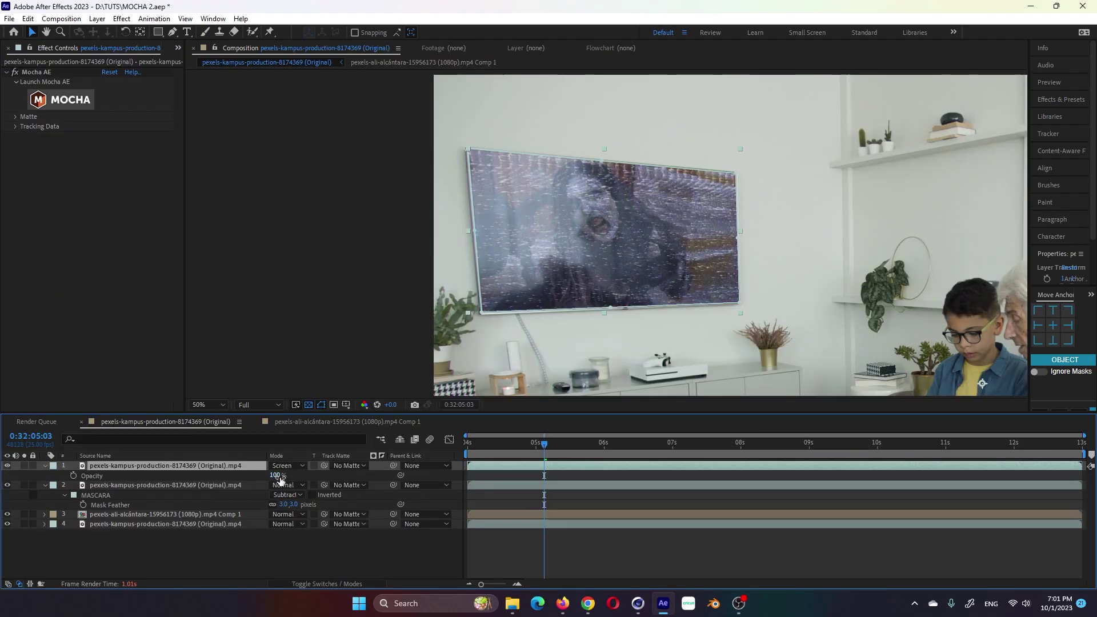
drag(280, 477, 258, 479)
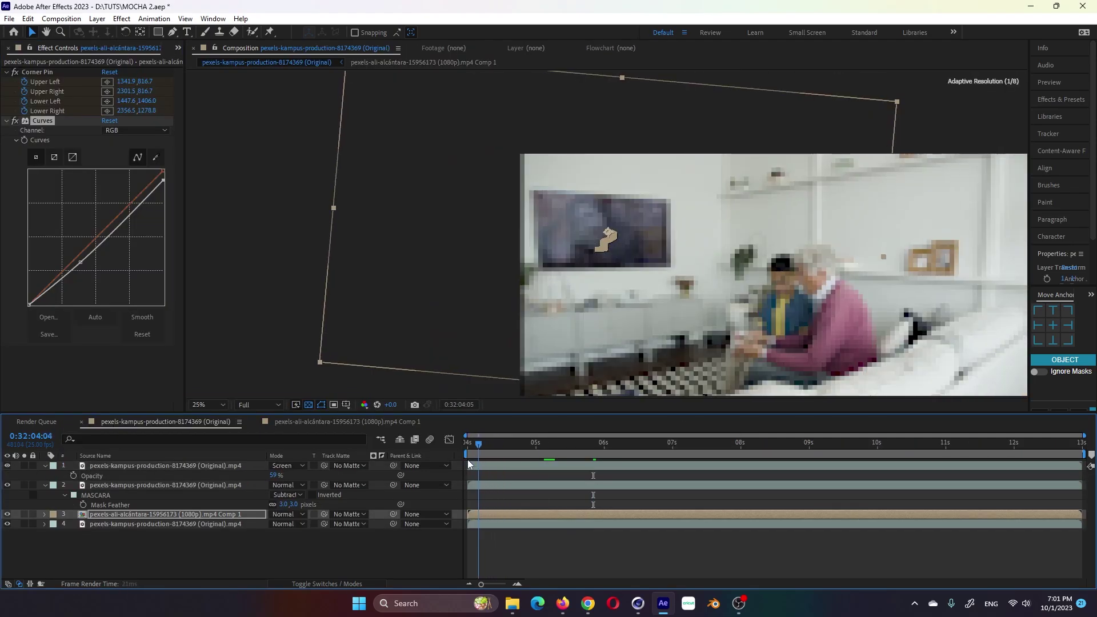
Review the composite across the shot and raise the top layer's opacity to 78%.
mouse_move(505, 471)
mouse_down()
mouse_move(729, 487)
mouse_move(815, 456)
mouse_up()
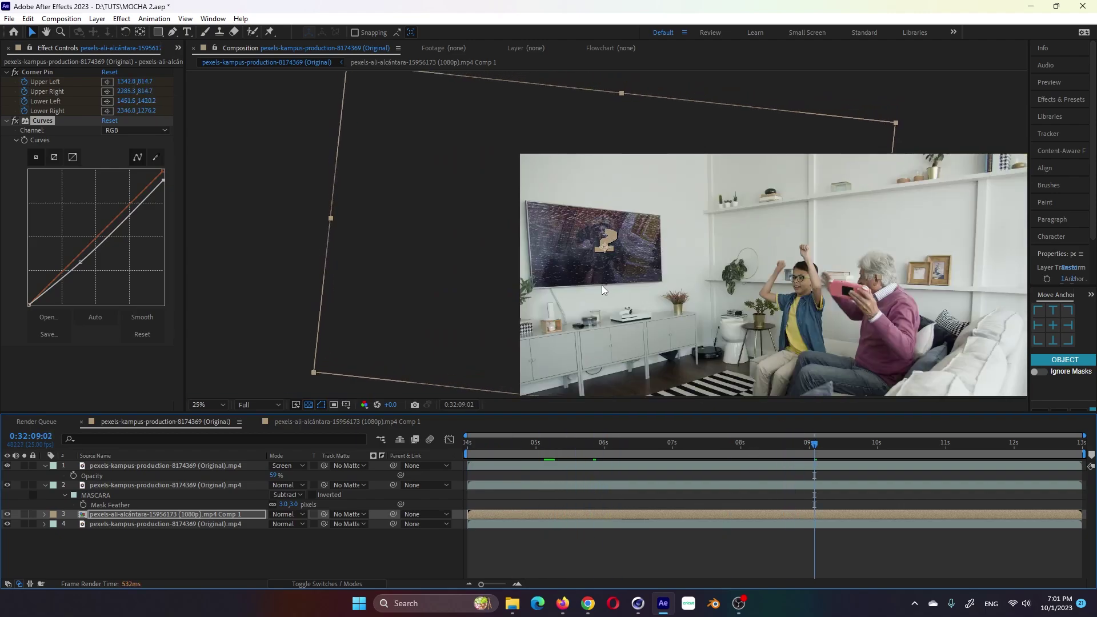
key(space)
key(z)
key(space)
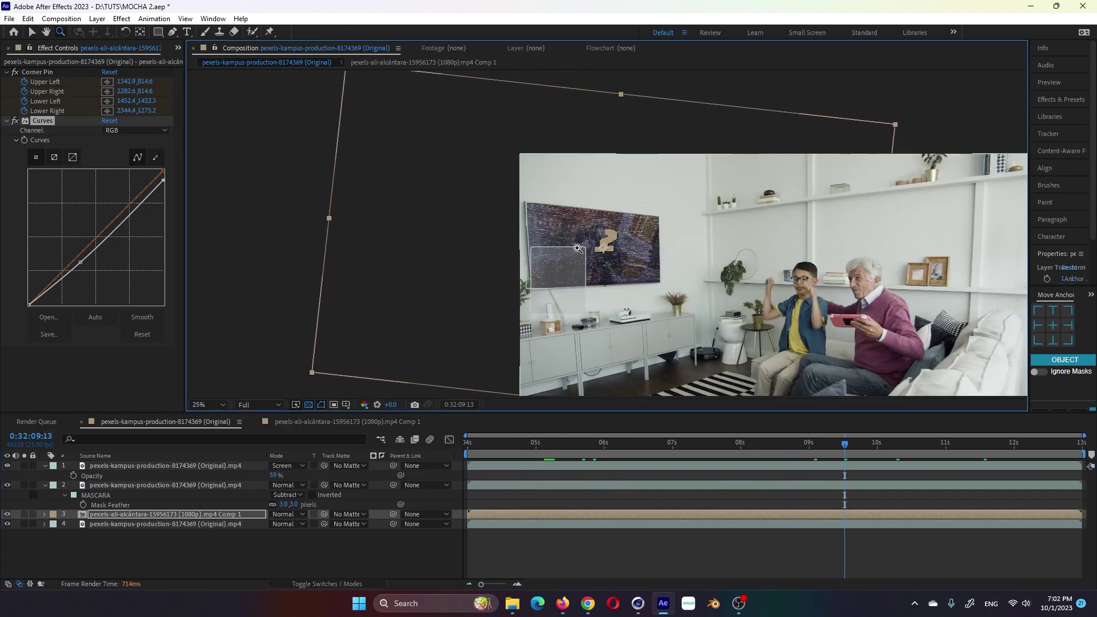
scroll(480, 289, up, 4)
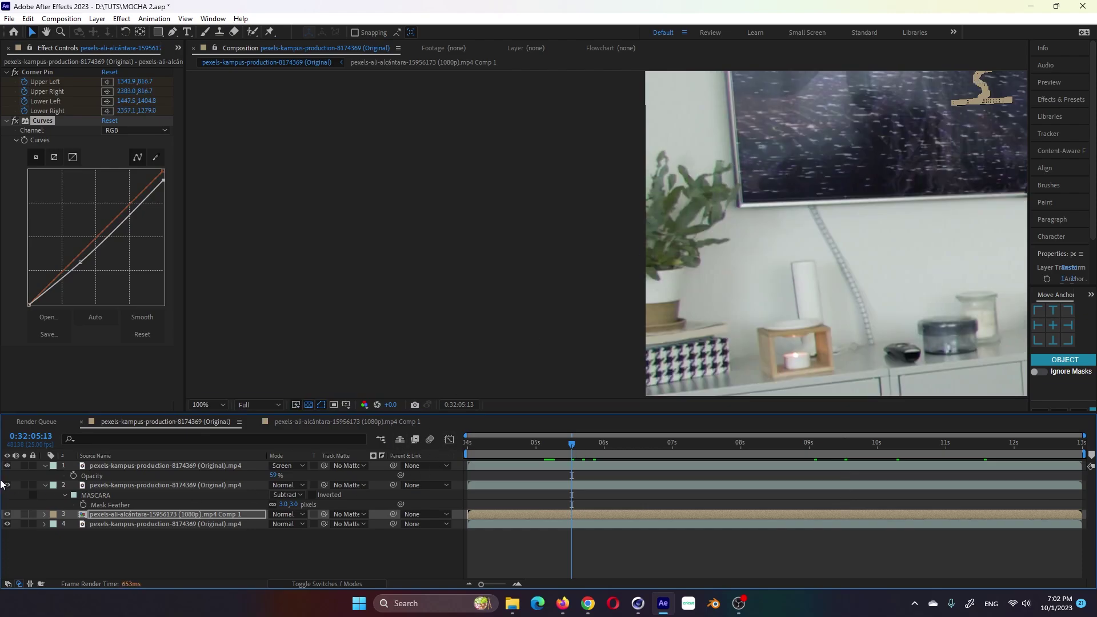
click(117, 524)
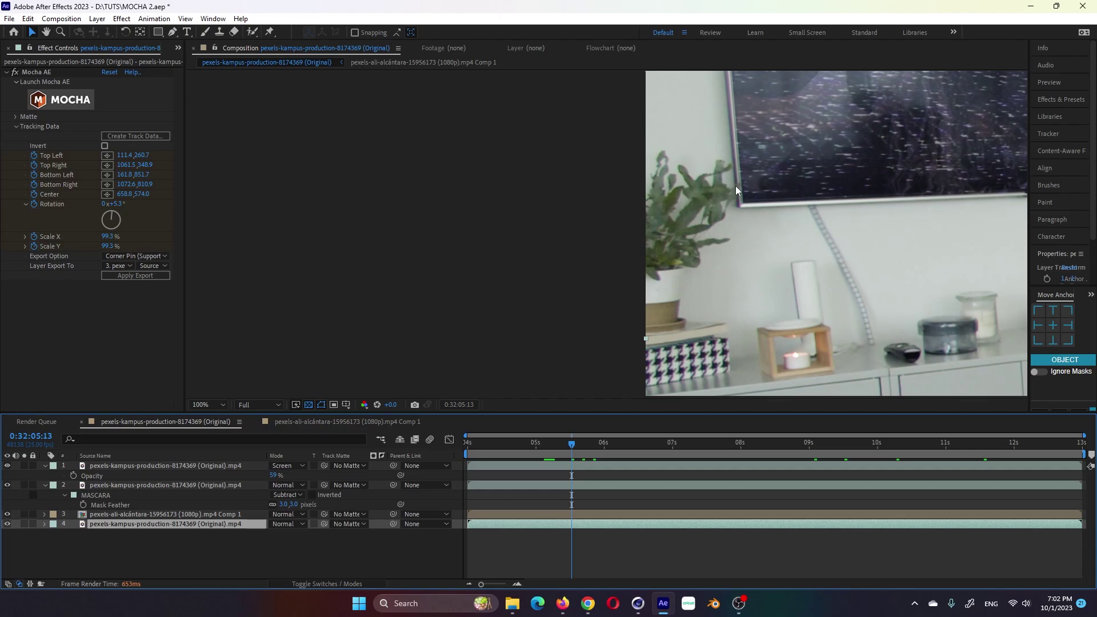
drag(598, 445, 730, 449)
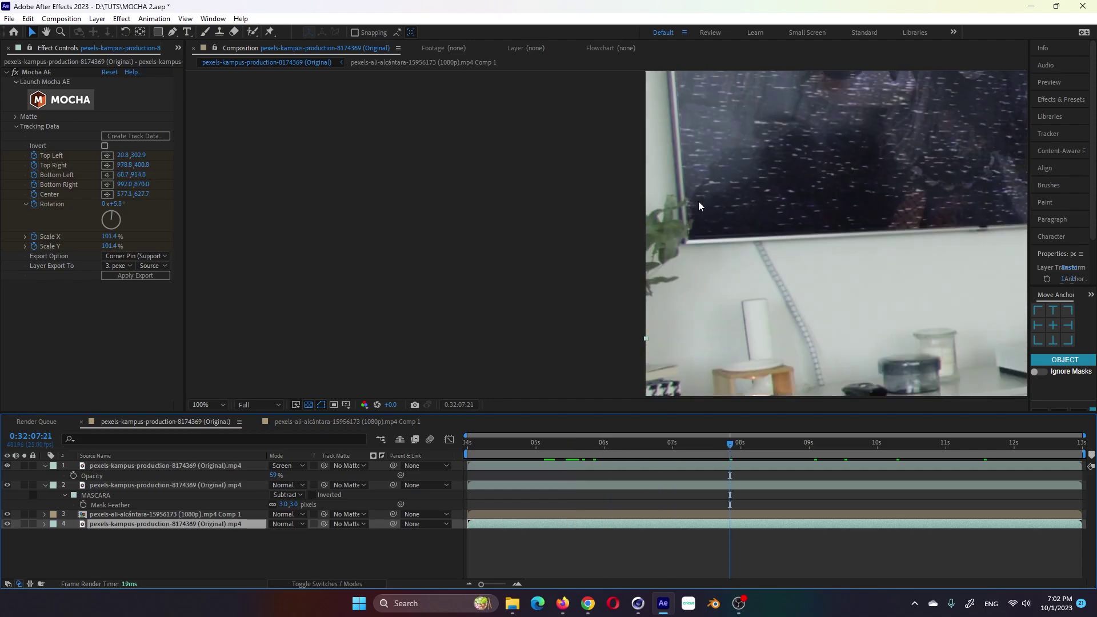
key(space)
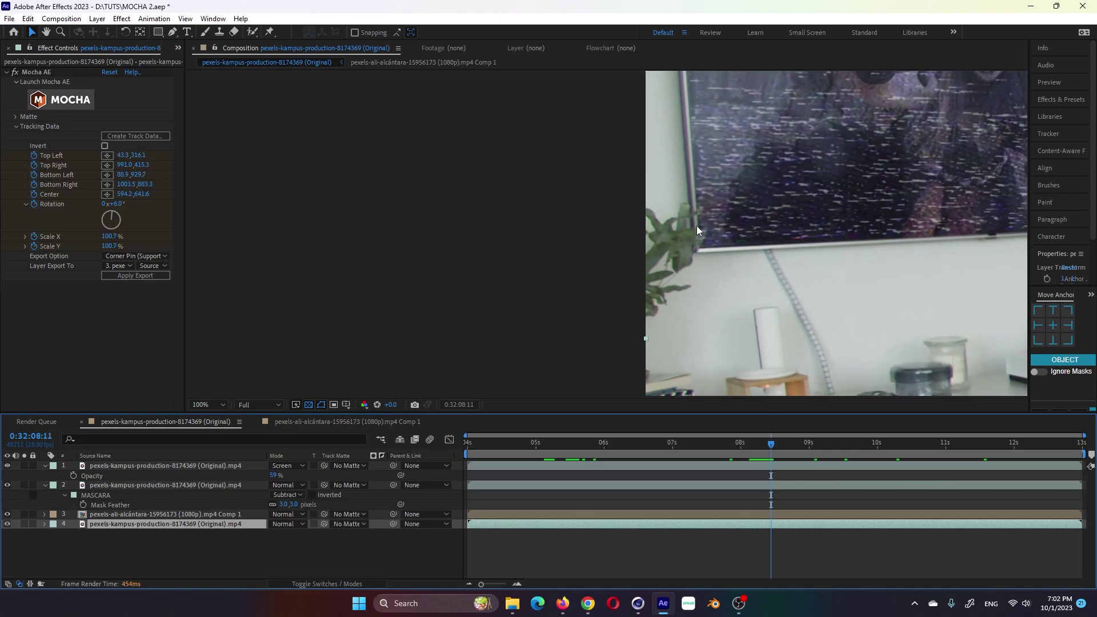
click(810, 452)
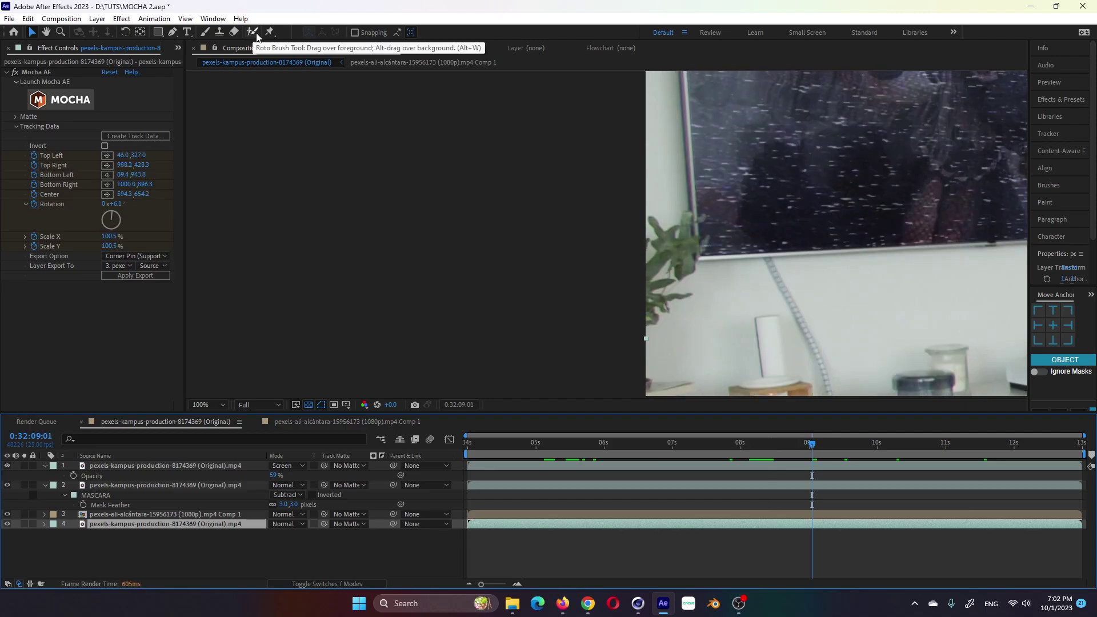
drag(514, 450, 804, 479)
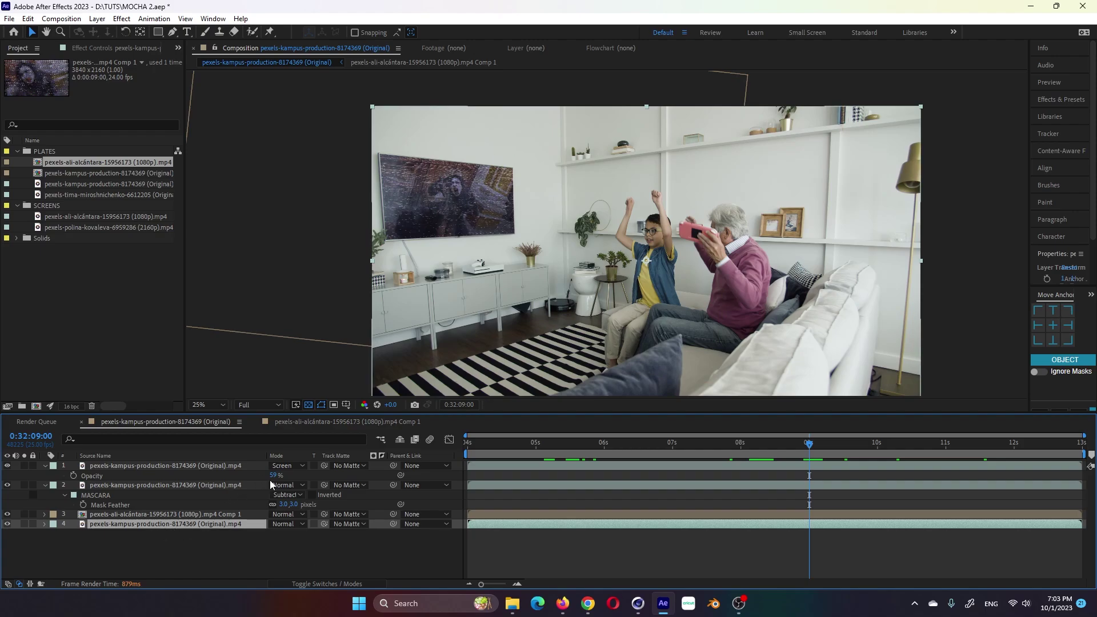
drag(273, 476, 283, 478)
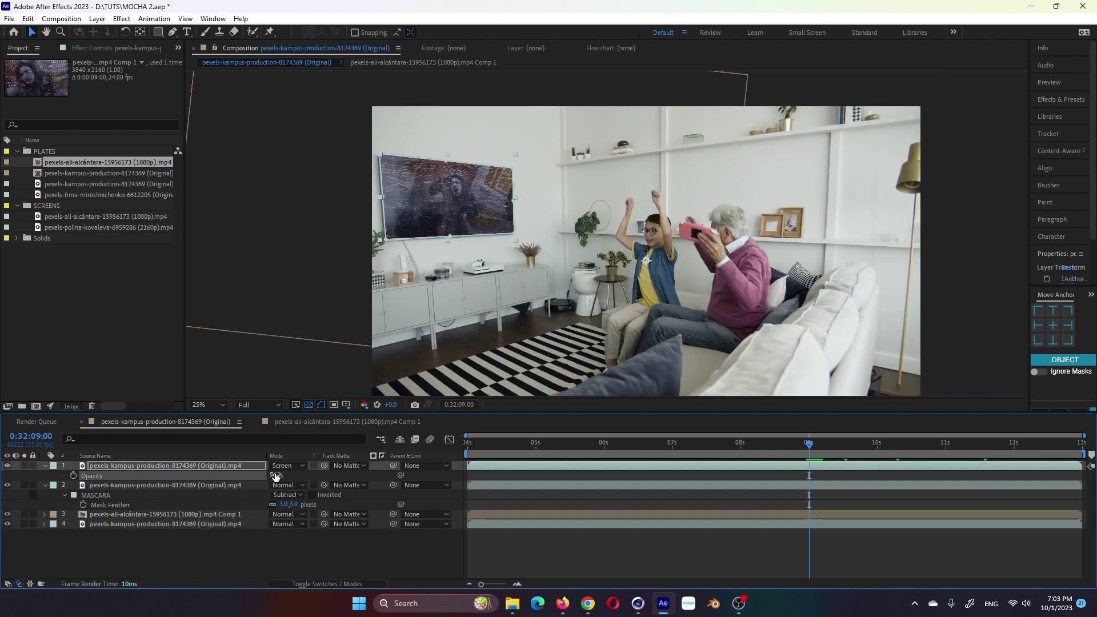
Collapse the precomp clip's mask properties, return to the living-room comp, and select the woman-with-phone footage.
click(207, 533)
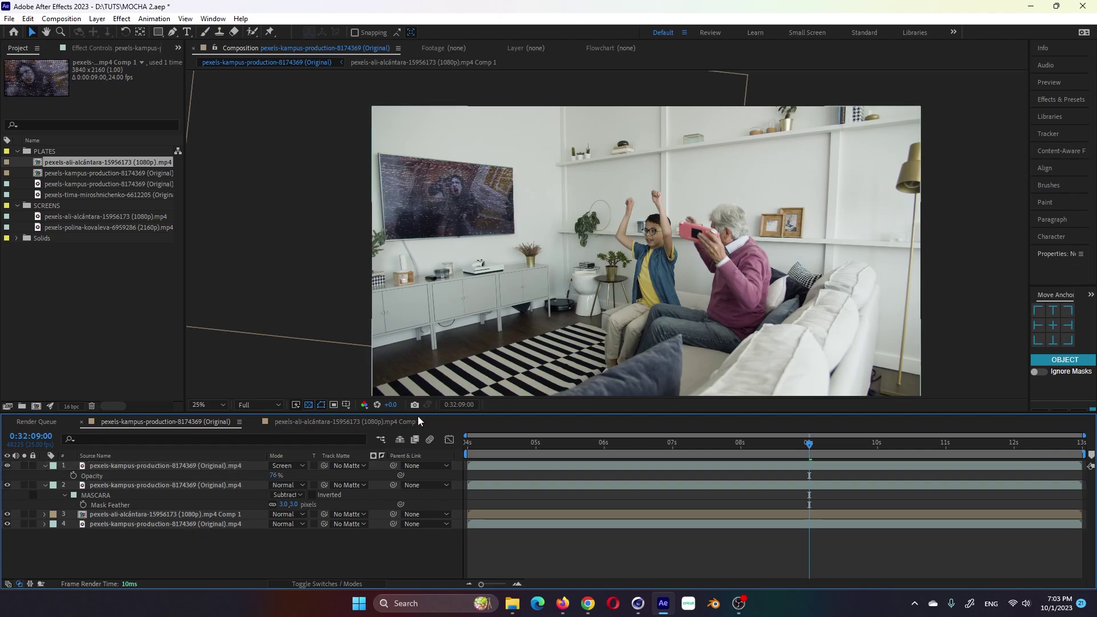
double_click(152, 513)
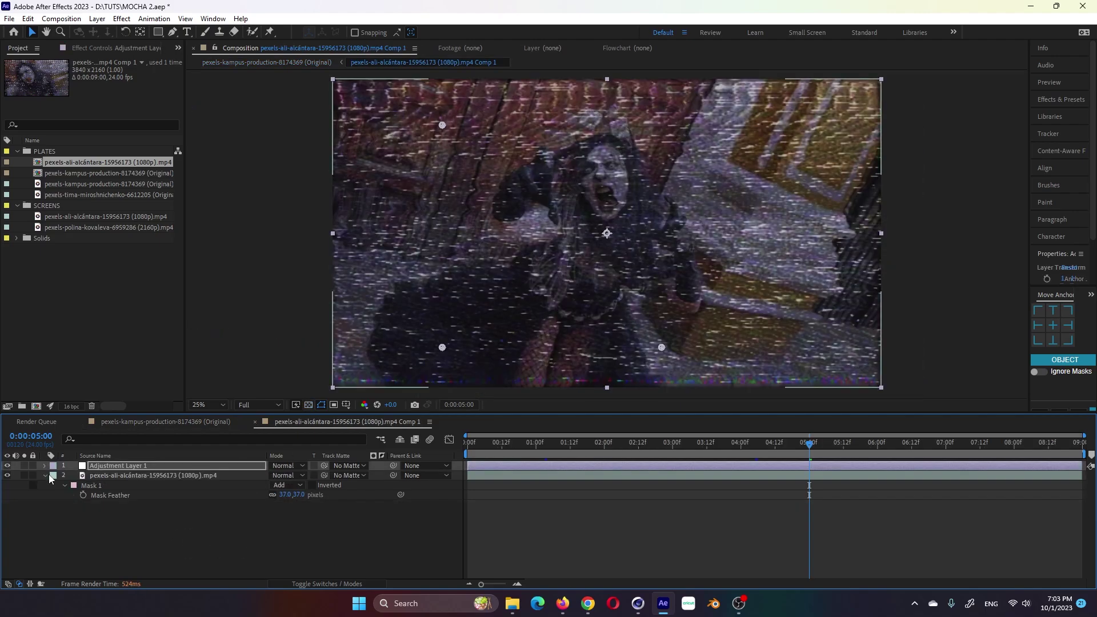
click(598, 294)
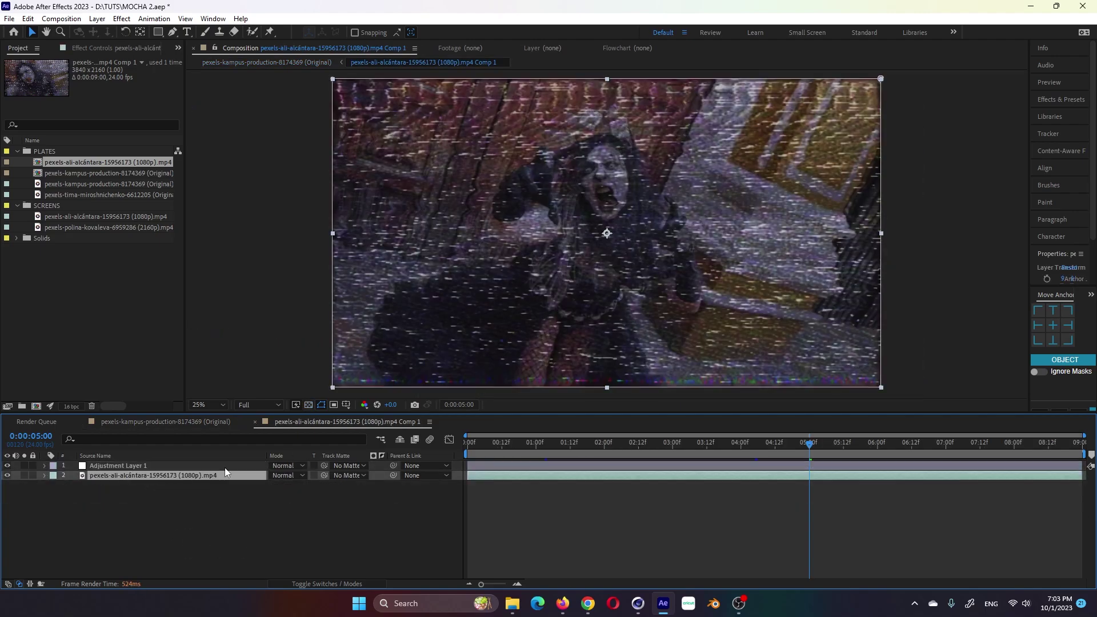
click(288, 62)
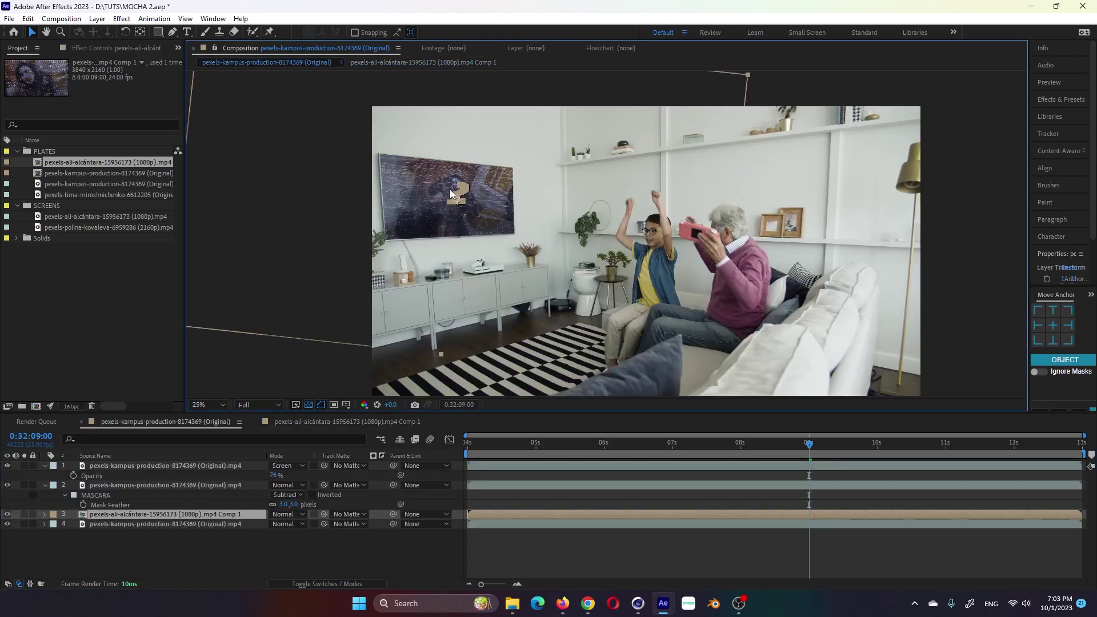
click(114, 195)
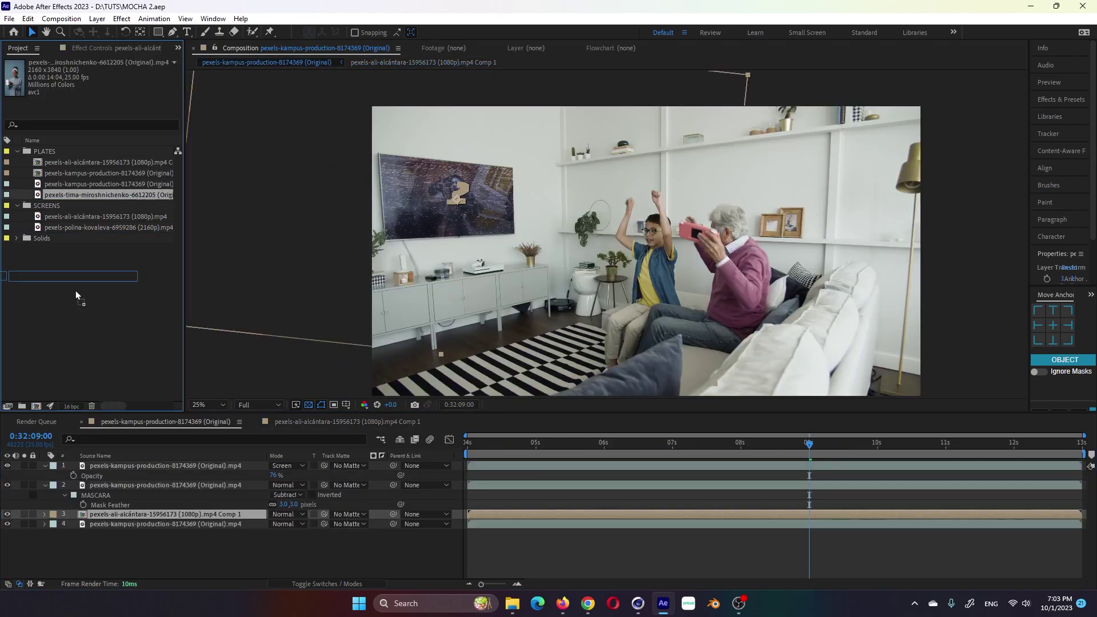
Create a composition from the woman-with-phone footage and play and scrub through it.
click(36, 404)
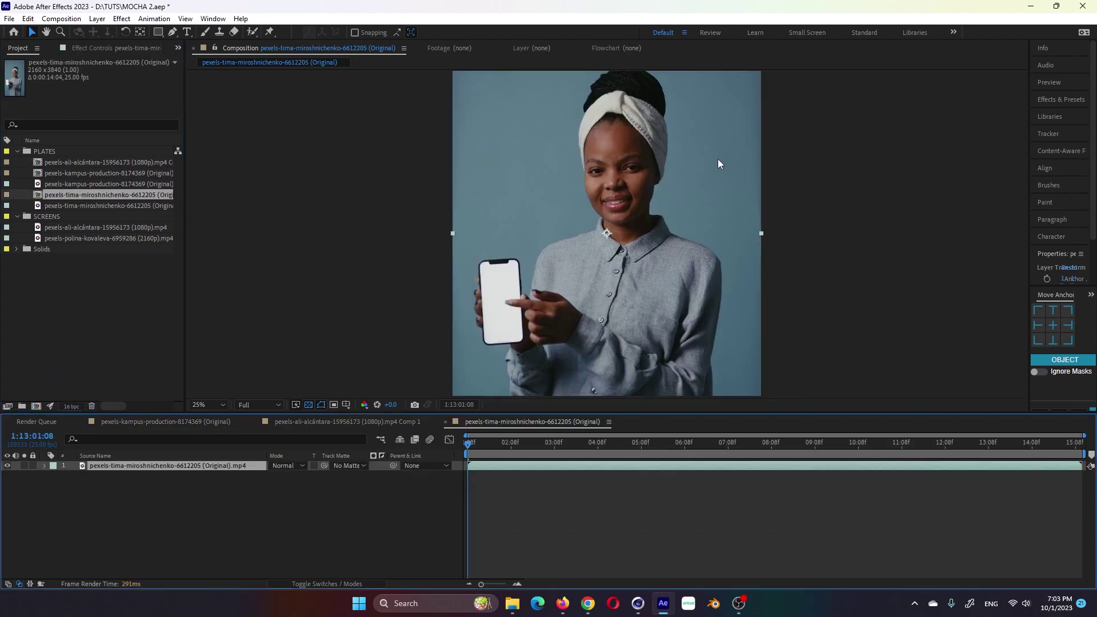
key(space)
scroll(519, 293, up, 1)
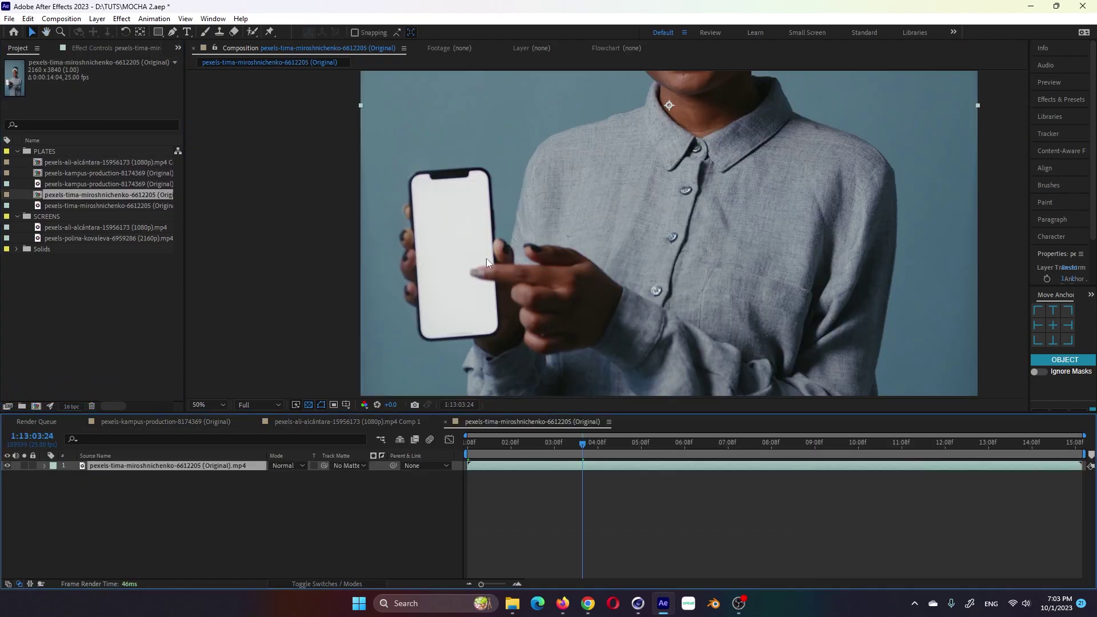
mouse_move(599, 454)
mouse_down()
mouse_move(585, 458)
mouse_move(680, 458)
mouse_up()
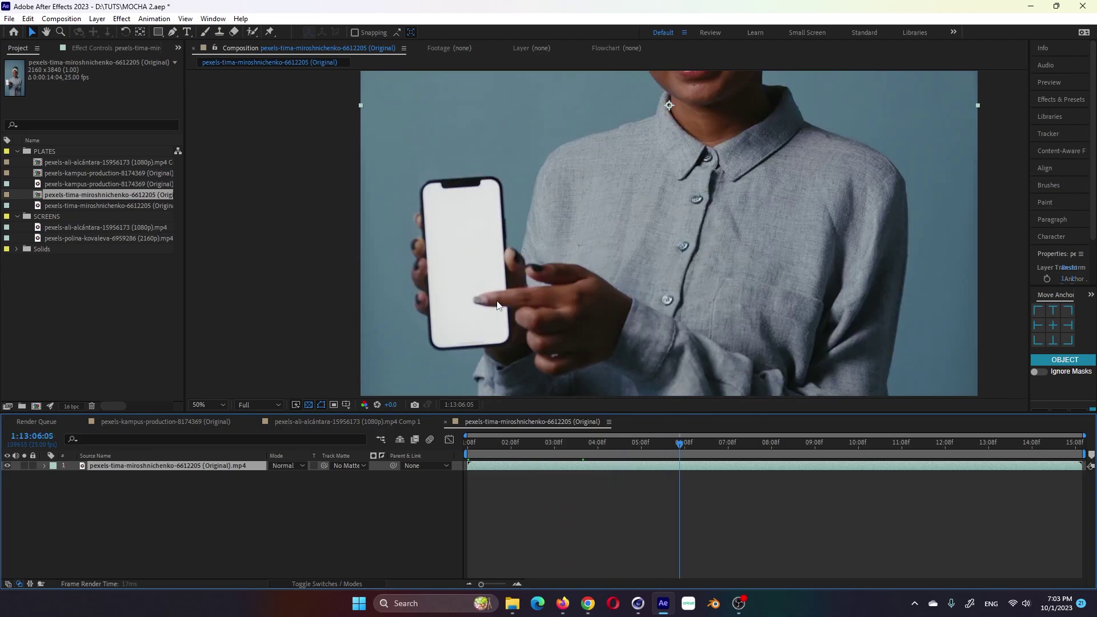
key(space)
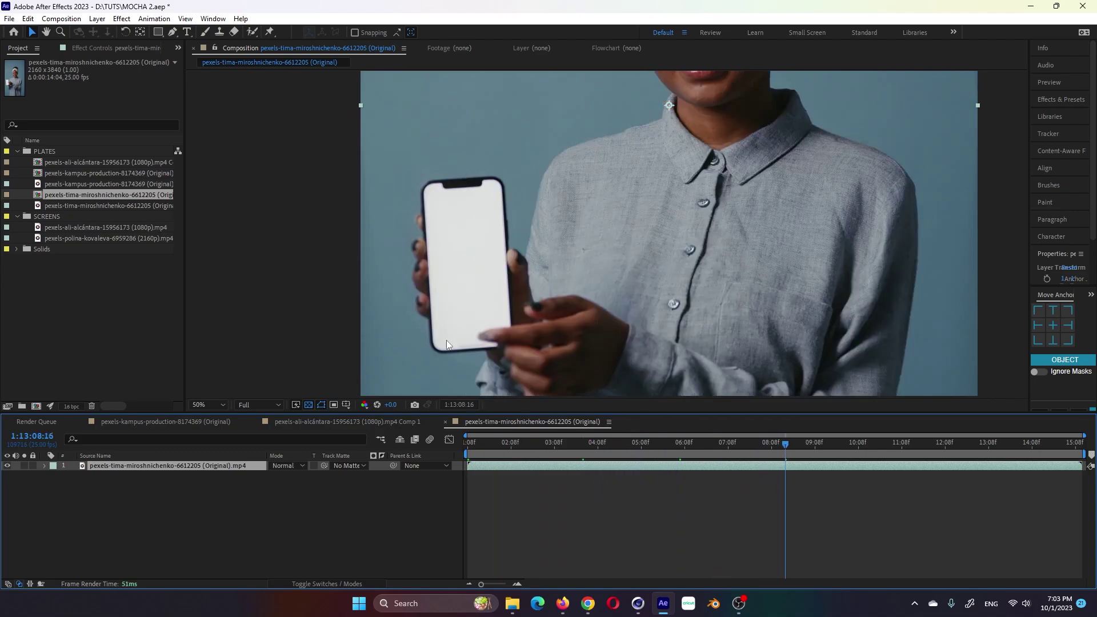
drag(585, 446, 518, 445)
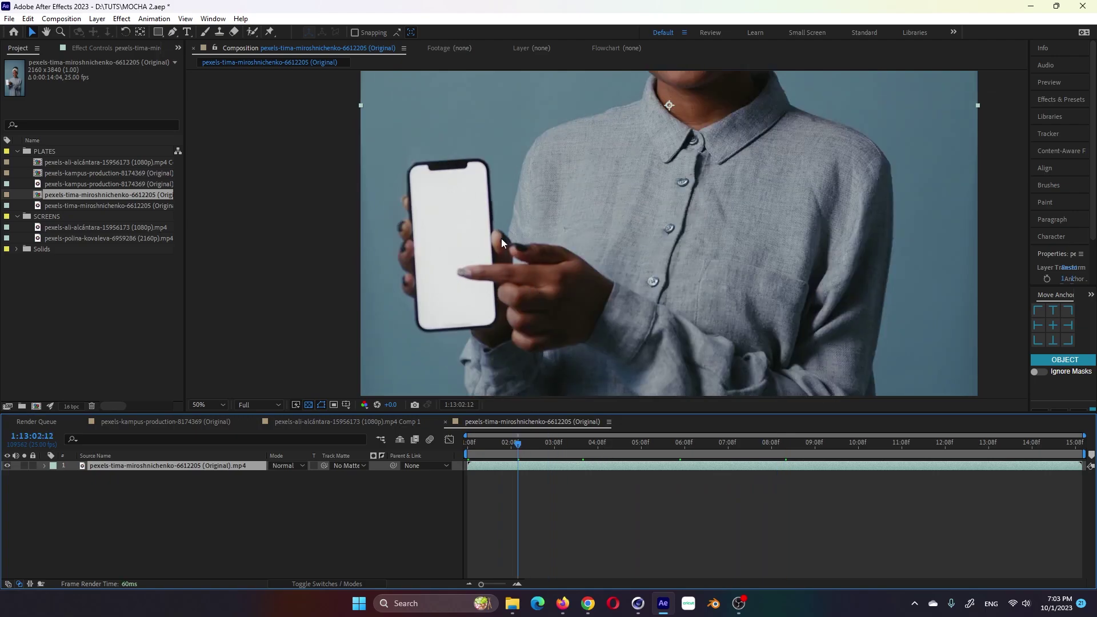
mouse_move(517, 445)
mouse_down()
mouse_move(610, 472)
mouse_move(455, 454)
mouse_up()
Select the footage layer and bring up the effect search for Mocha AE.
click(286, 492)
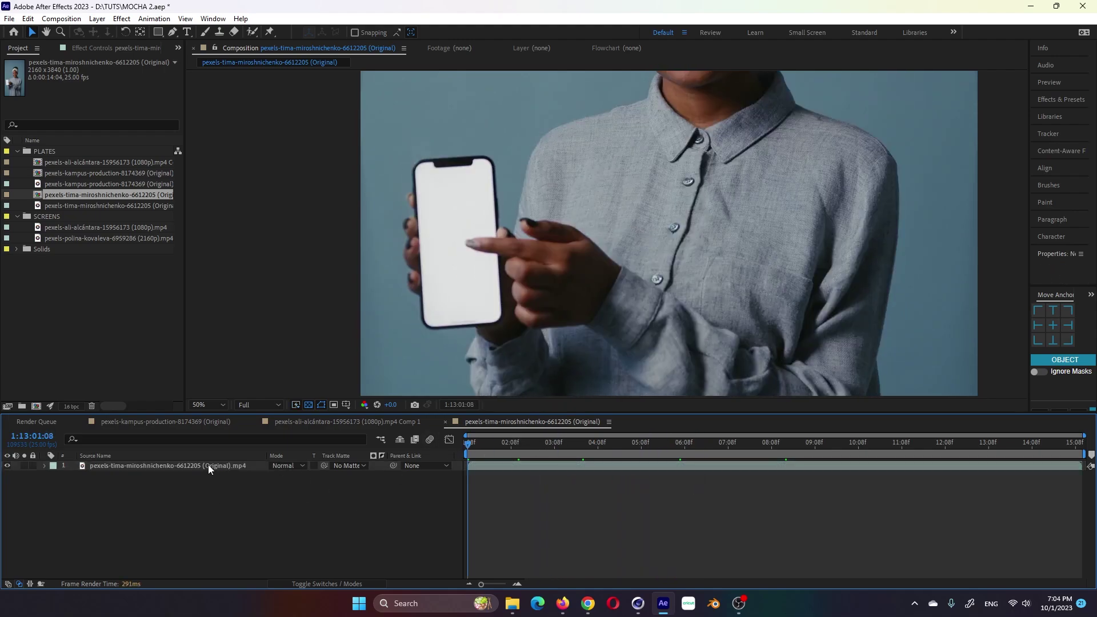
click(210, 465)
key(ctrl+space)
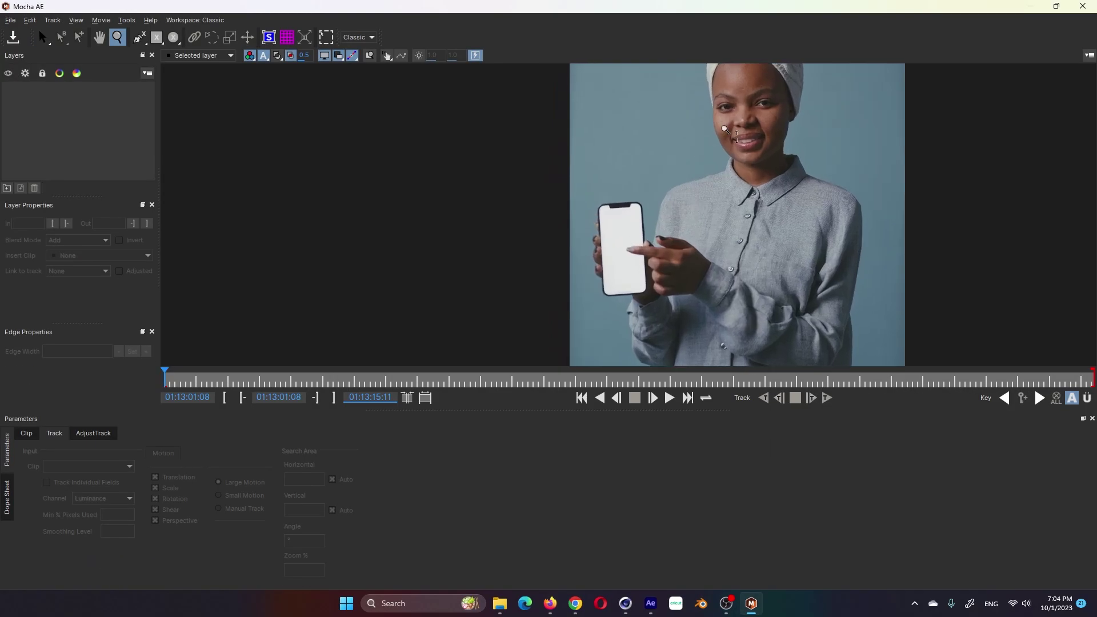
Frame the phone and hand, then start an X-spline outline along the hand's upper edge.
scroll(632, 211, up, 2)
scroll(735, 270, up, 1)
mouse_move(735, 270)
mouse_down()
mouse_move(464, 166)
mouse_move(473, 192)
mouse_up()
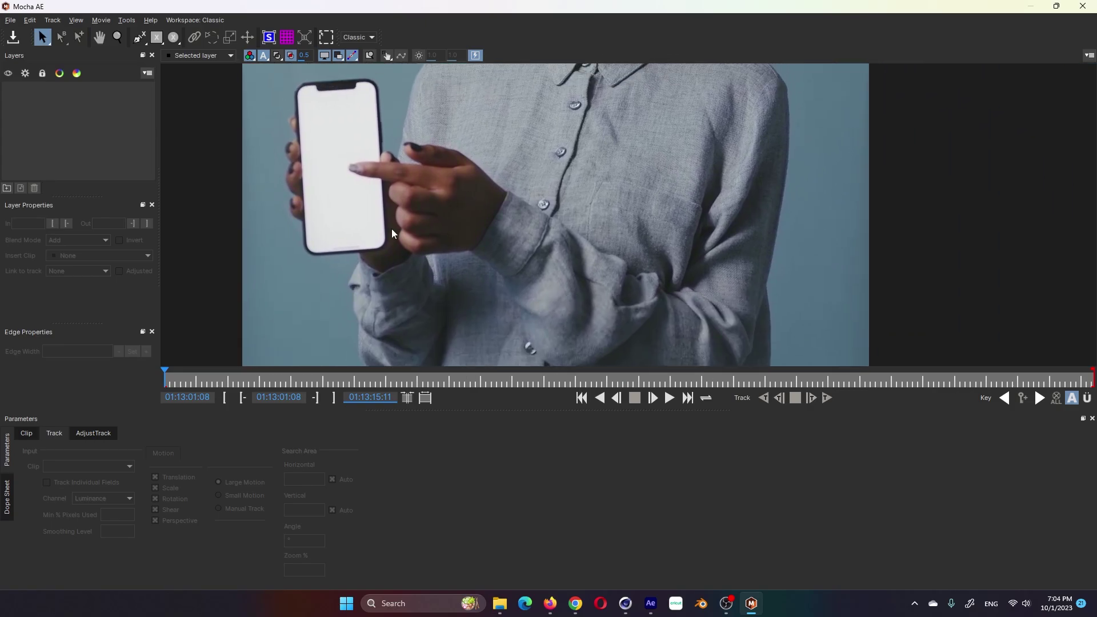
key(ctrl+l)
click(348, 161)
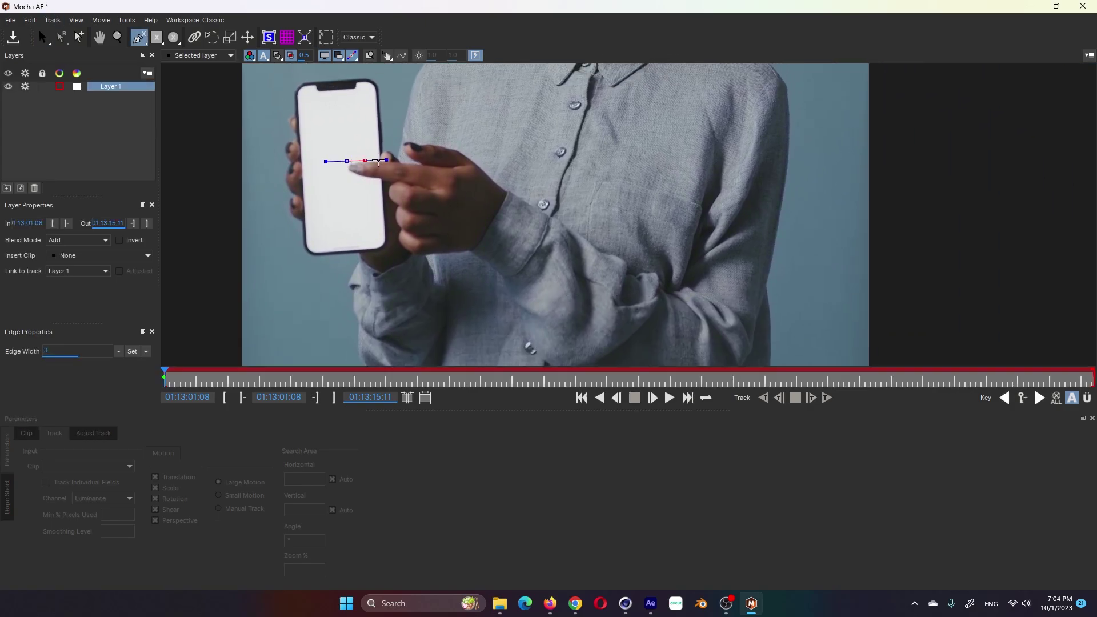
click(405, 158)
click(415, 138)
click(448, 140)
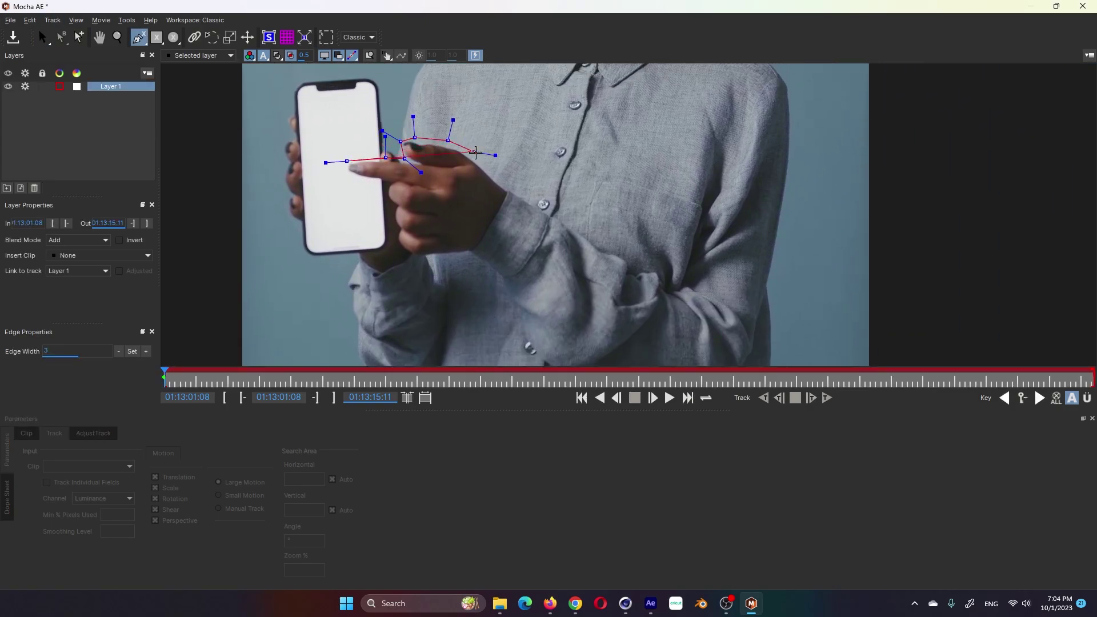
click(481, 155)
Finish the hand outline along the wrist and lower edge, close it, and set Min % Pixels Used to 80.
click(517, 196)
click(479, 259)
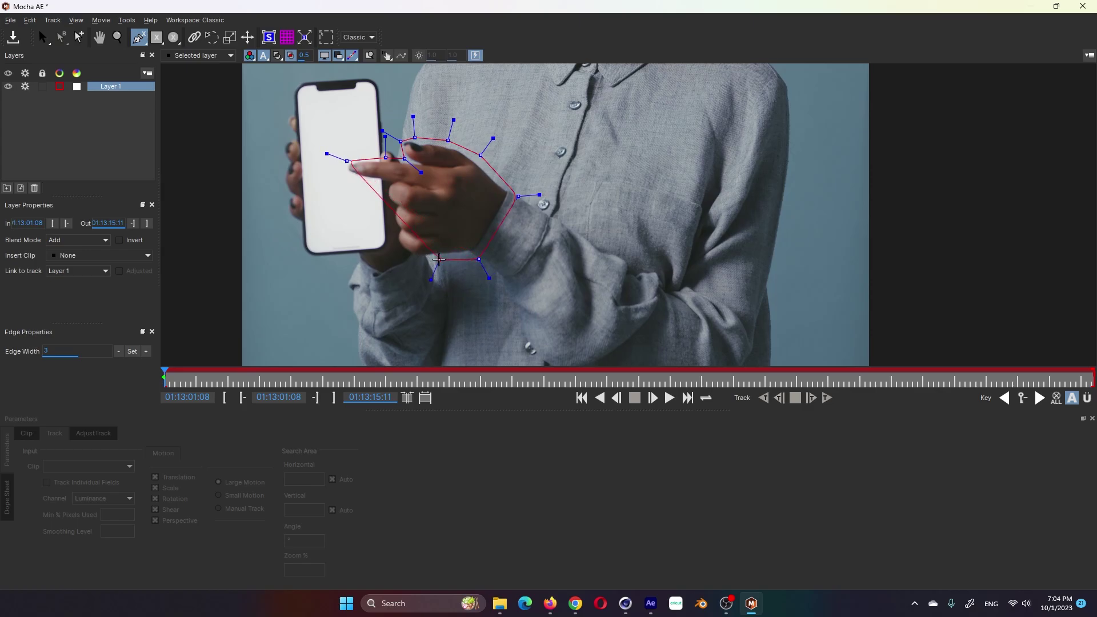
click(439, 260)
click(407, 259)
click(393, 234)
right_click(392, 216)
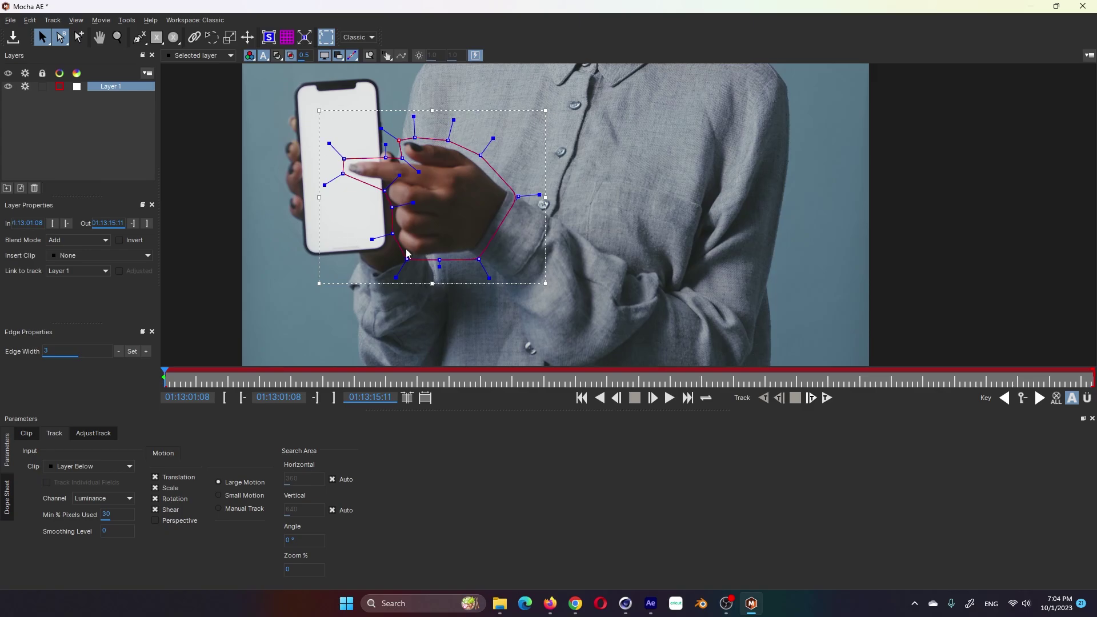
click(108, 515)
text(80)
Track the hand forward, fix the drifting fingertip and right-side outline, and resume tracking from 01:13:02:22.
click(827, 399)
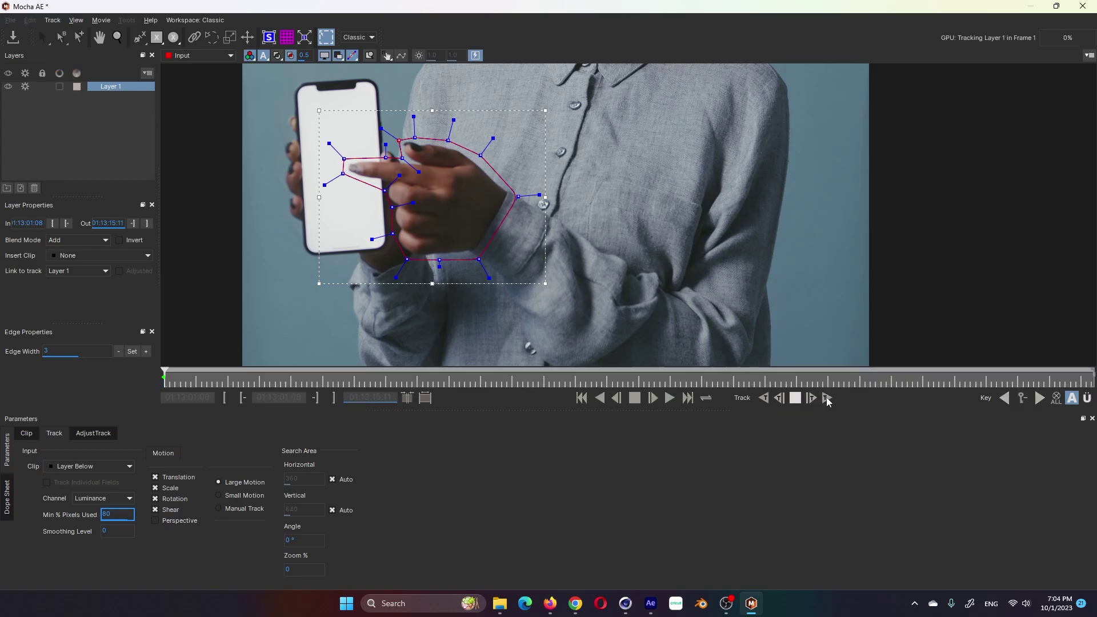
click(796, 398)
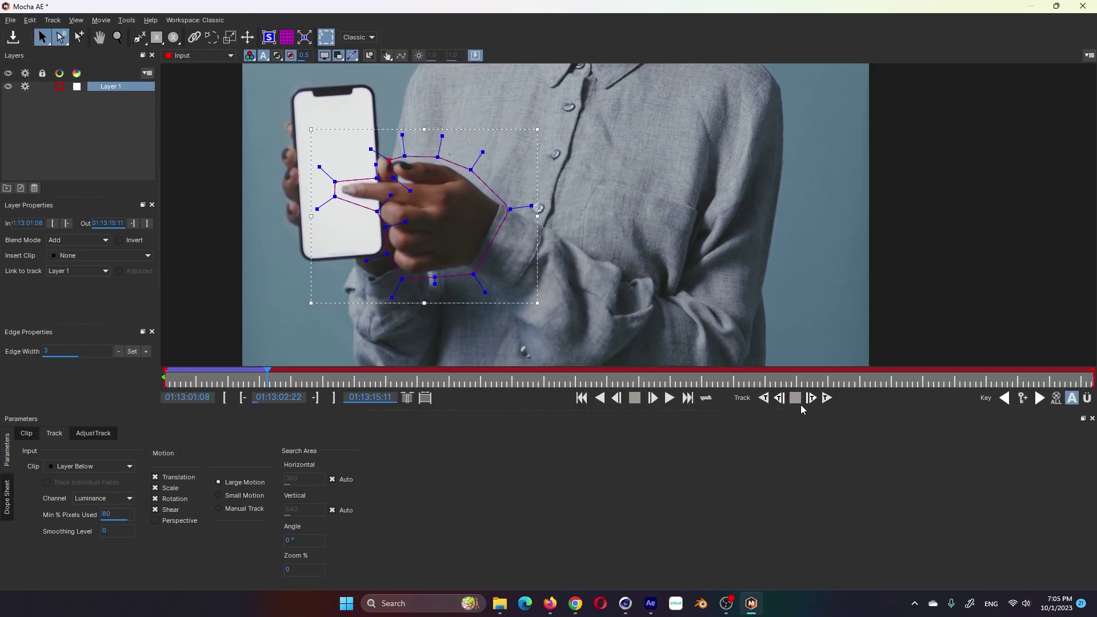
drag(394, 178, 387, 157)
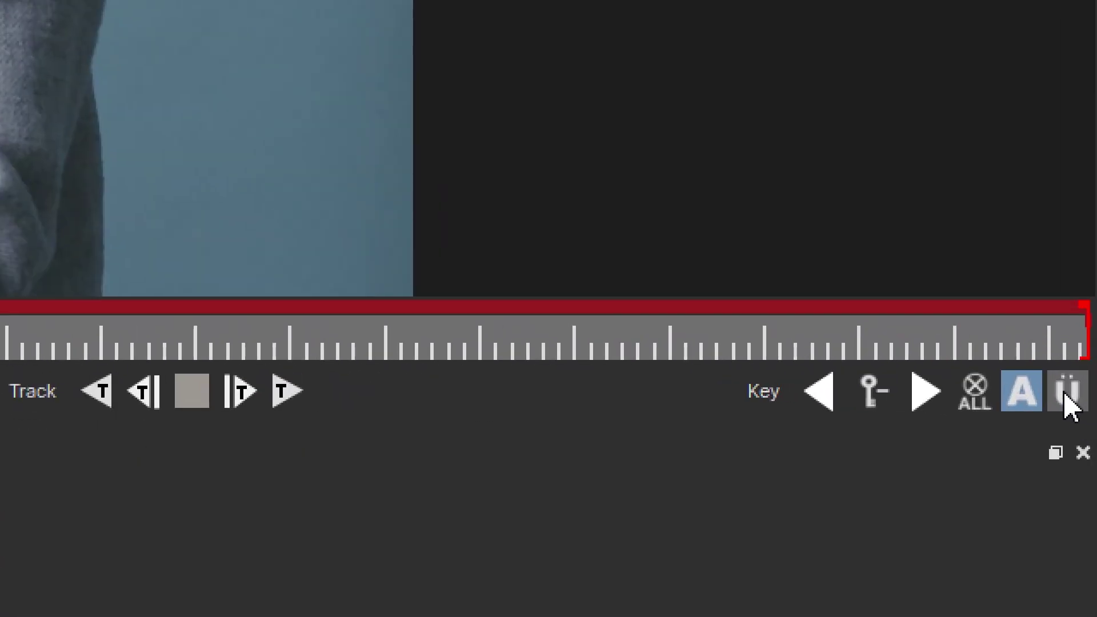
click(1066, 396)
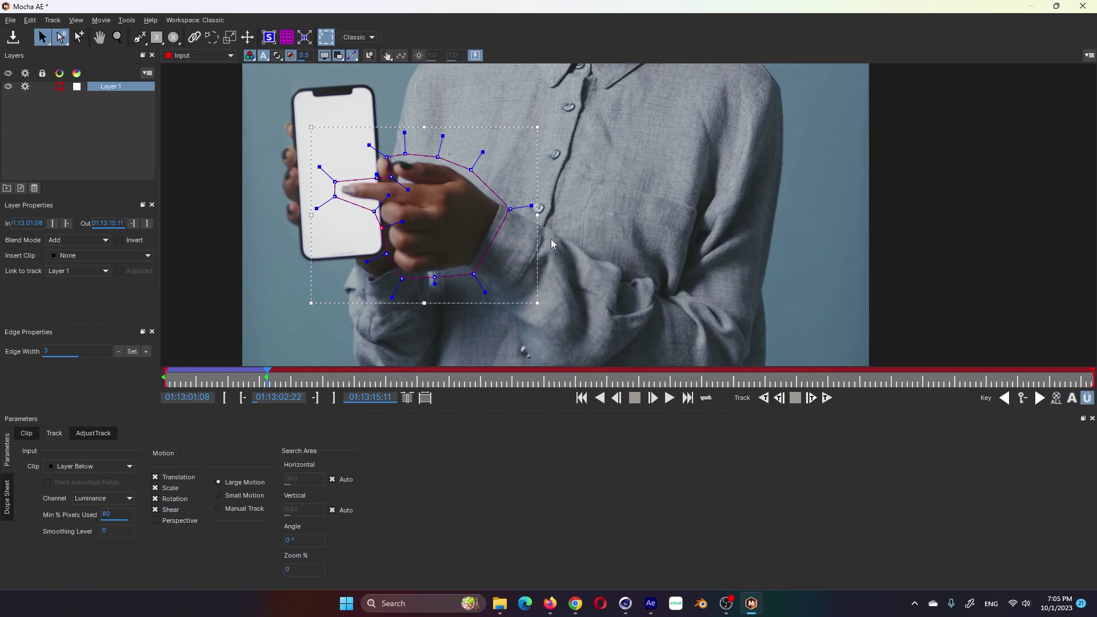
drag(510, 209, 503, 203)
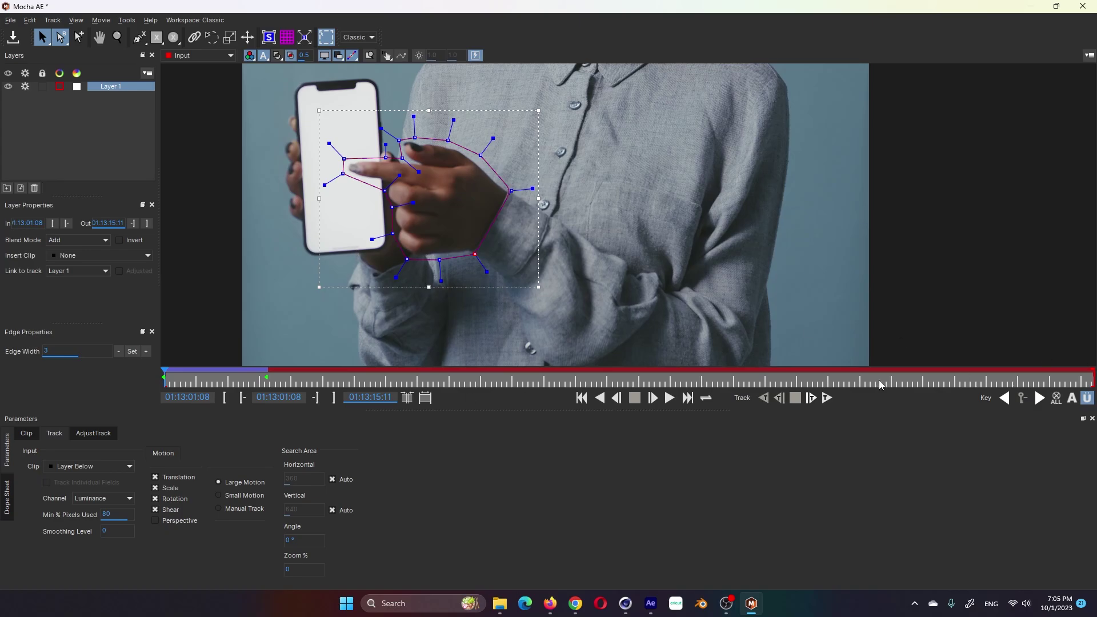
click(1072, 397)
click(1041, 398)
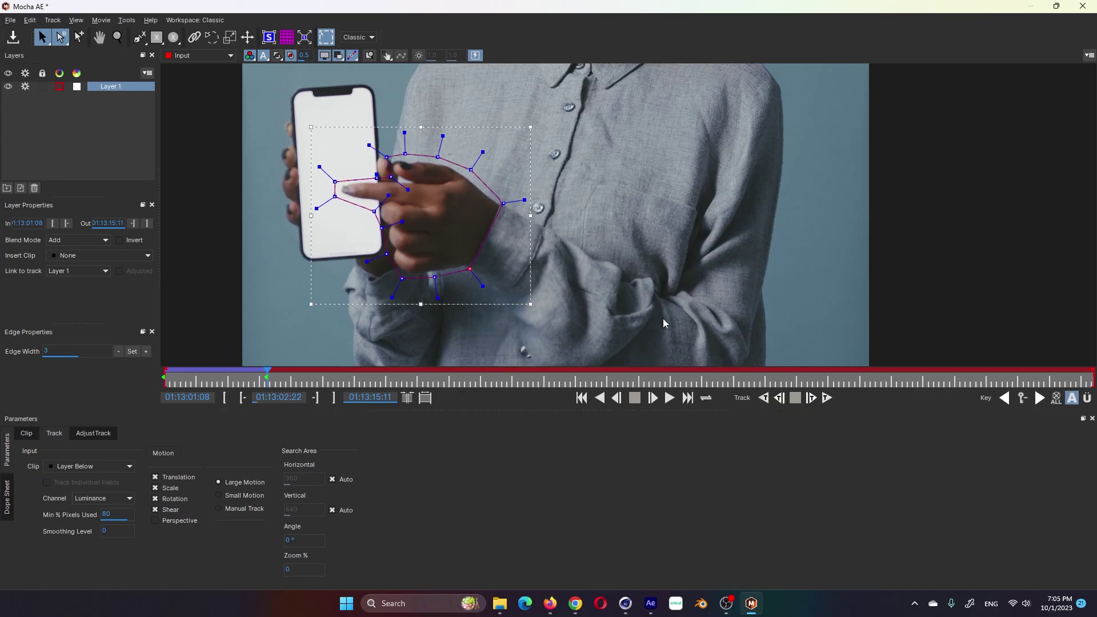
click(829, 399)
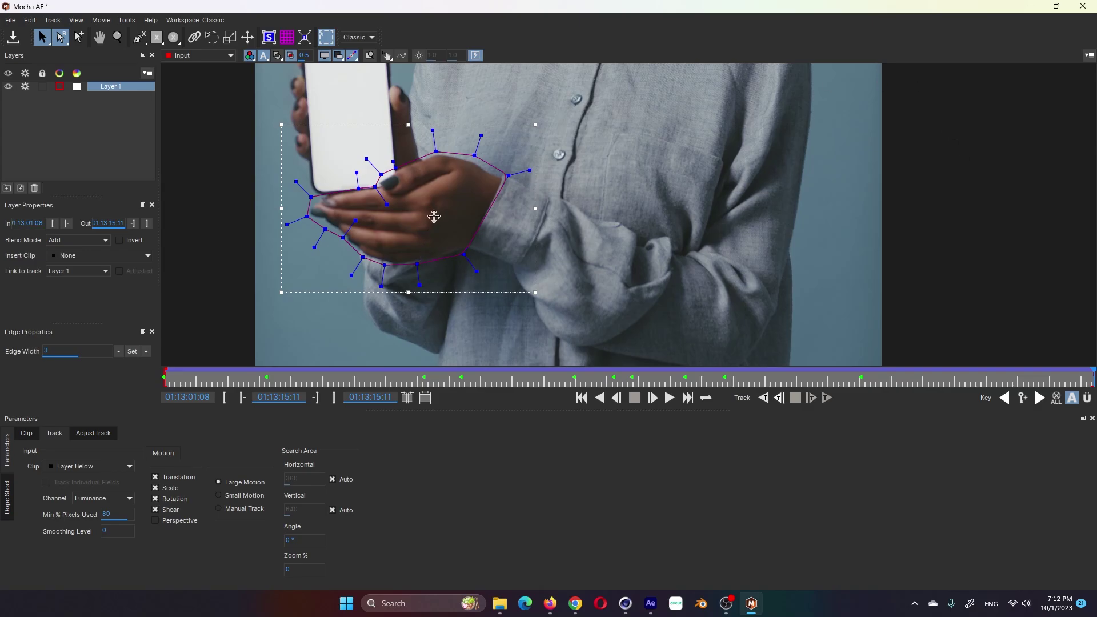
mouse_move(286, 398)
mouse_down()
mouse_move(274, 406)
mouse_move(462, 398)
mouse_move(211, 345)
mouse_move(160, 395)
mouse_move(212, 384)
mouse_move(165, 385)
mouse_up()
Rename the hand tracking layer to MANO.
double_click(109, 87)
text(MA)
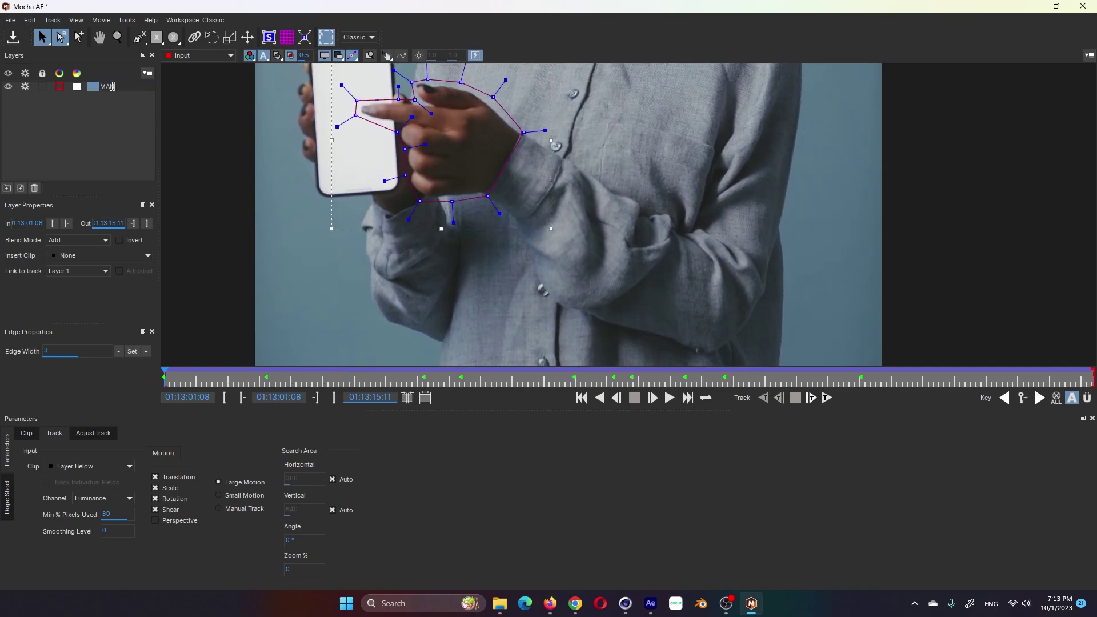
text(NO)
key(Return)
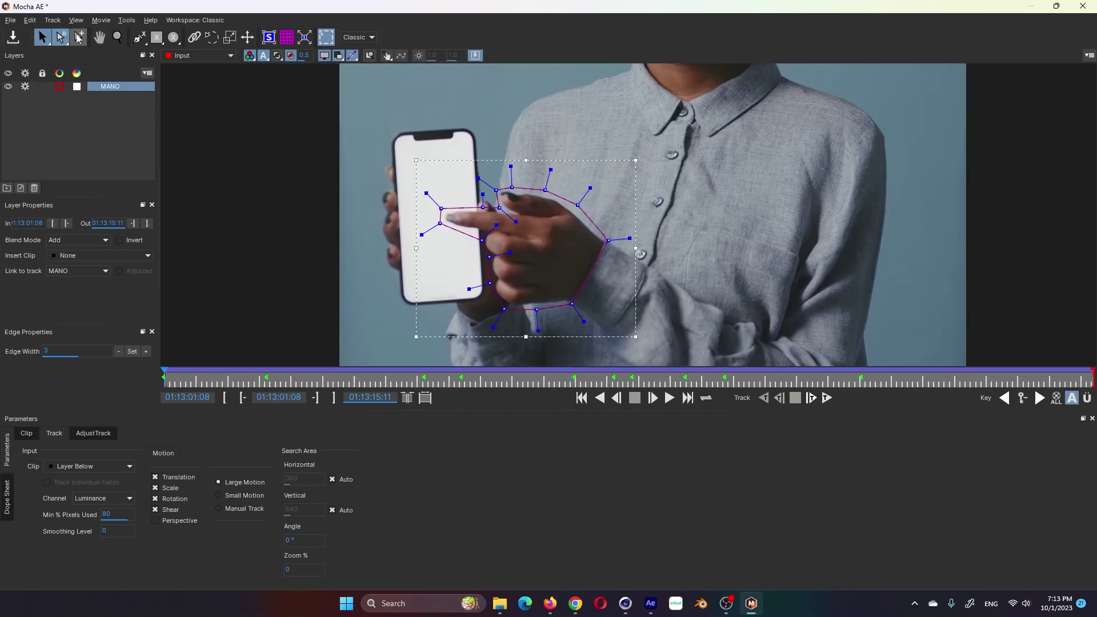
Draw a new spline shape outlining the phone with curved corners.
click(139, 38)
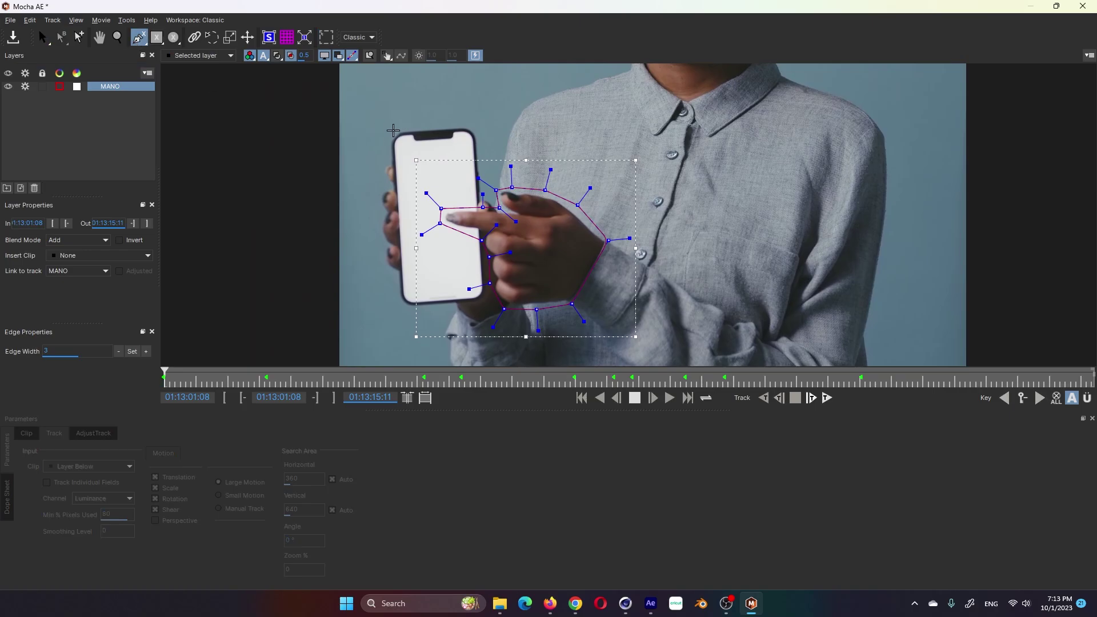
drag(391, 129, 390, 150)
click(390, 205)
mouse_move(400, 306)
mouse_down()
mouse_move(384, 321)
mouse_move(426, 332)
mouse_up()
drag(491, 302, 509, 315)
drag(481, 122, 495, 105)
click(42, 37)
Name the phone layer TELEFONO and place it beneath MANO.
double_click(119, 85)
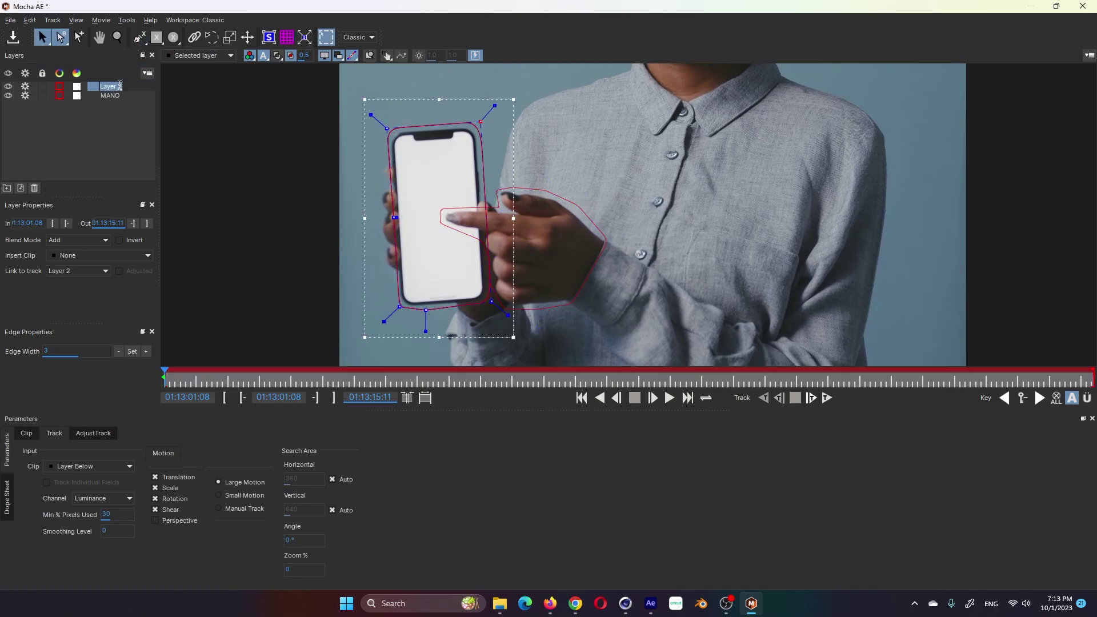
text(TELEFONO)
key(Return)
drag(111, 86, 120, 94)
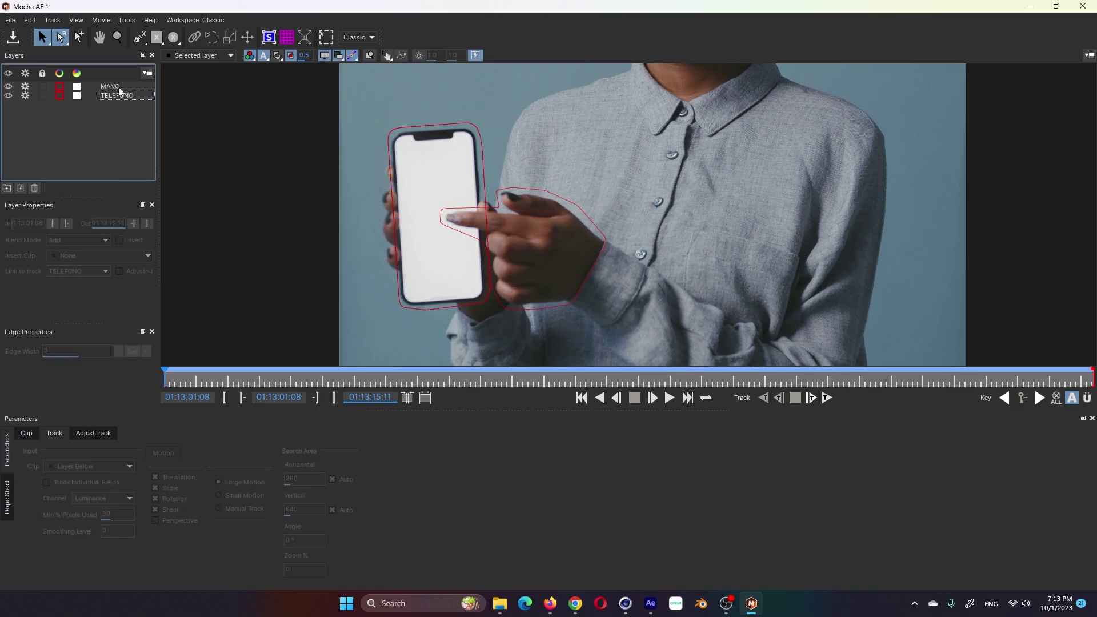
click(119, 87)
click(117, 95)
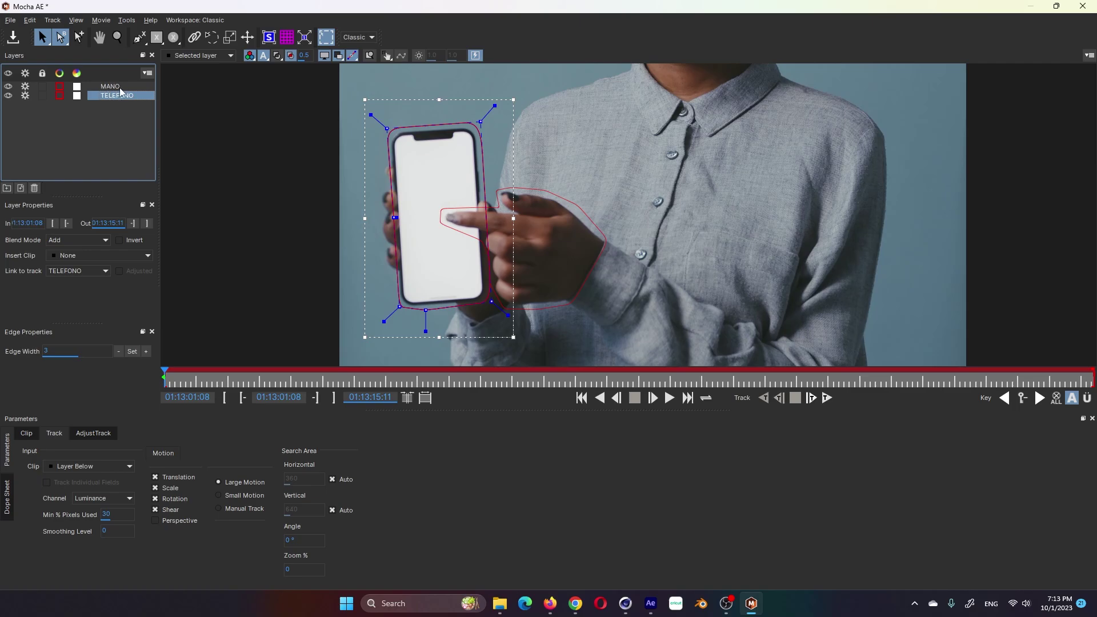
click(117, 87)
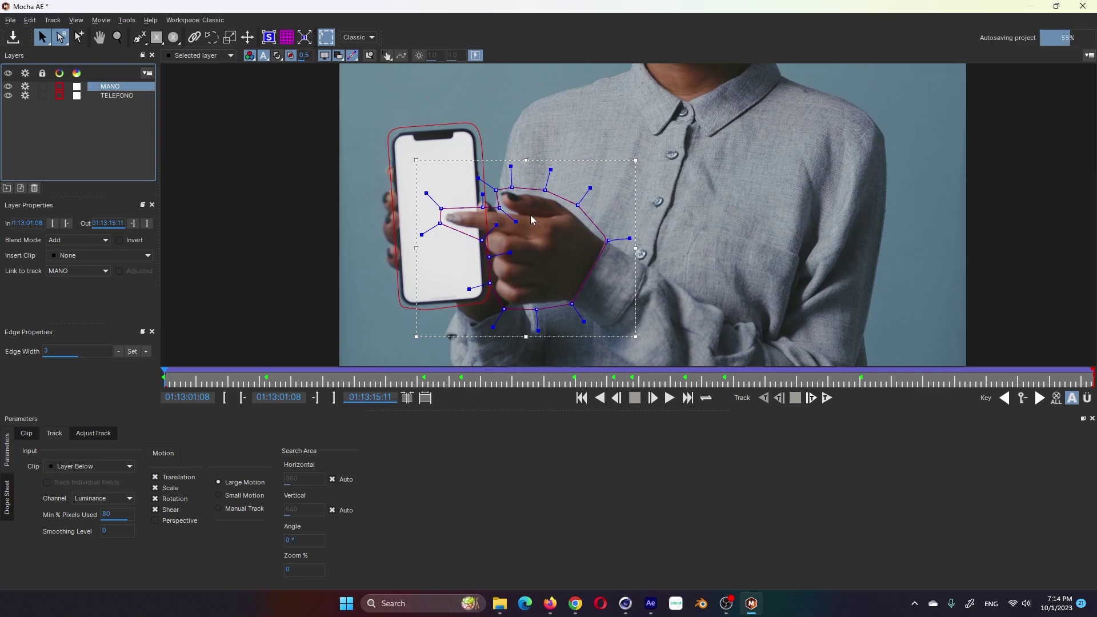
Track the TELEFONO phone shape forward, check a later frame, and show its surface rectangle.
click(120, 95)
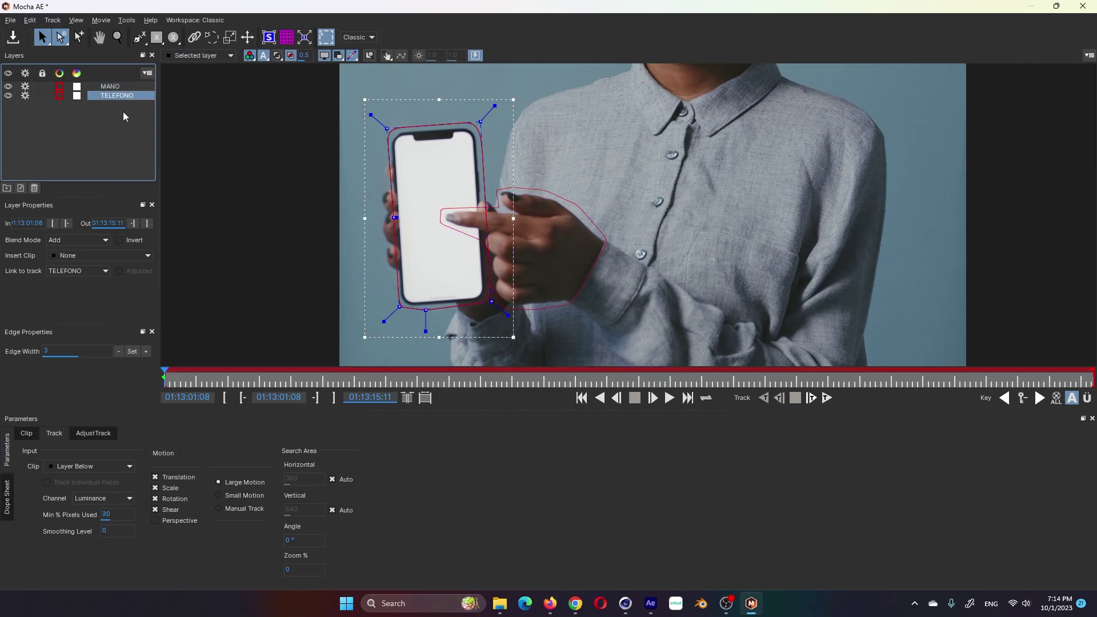
click(26, 87)
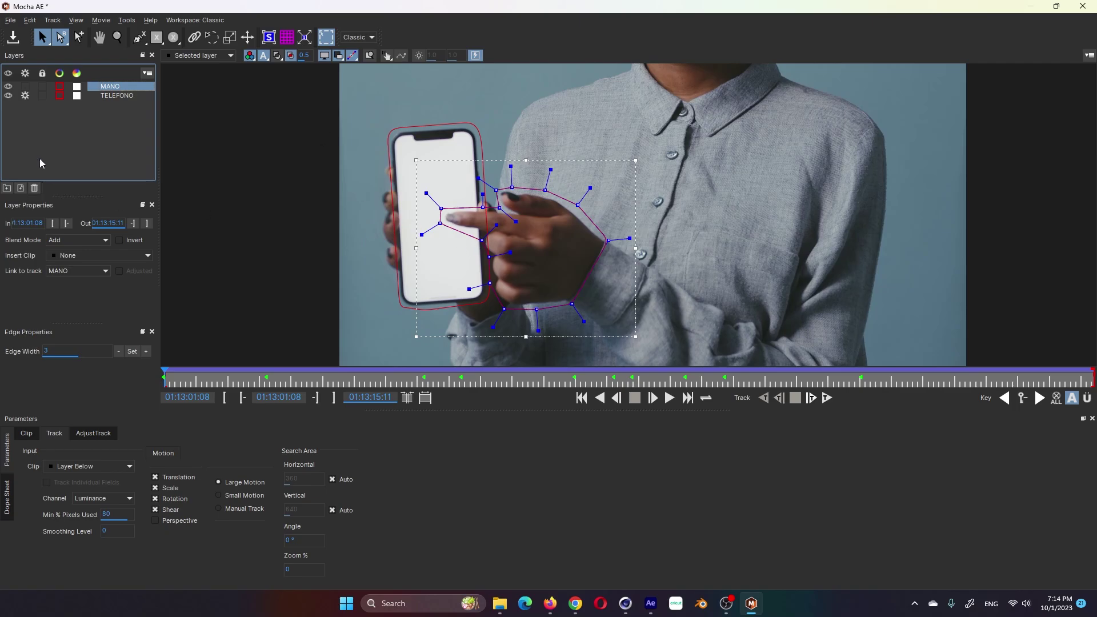
click(117, 96)
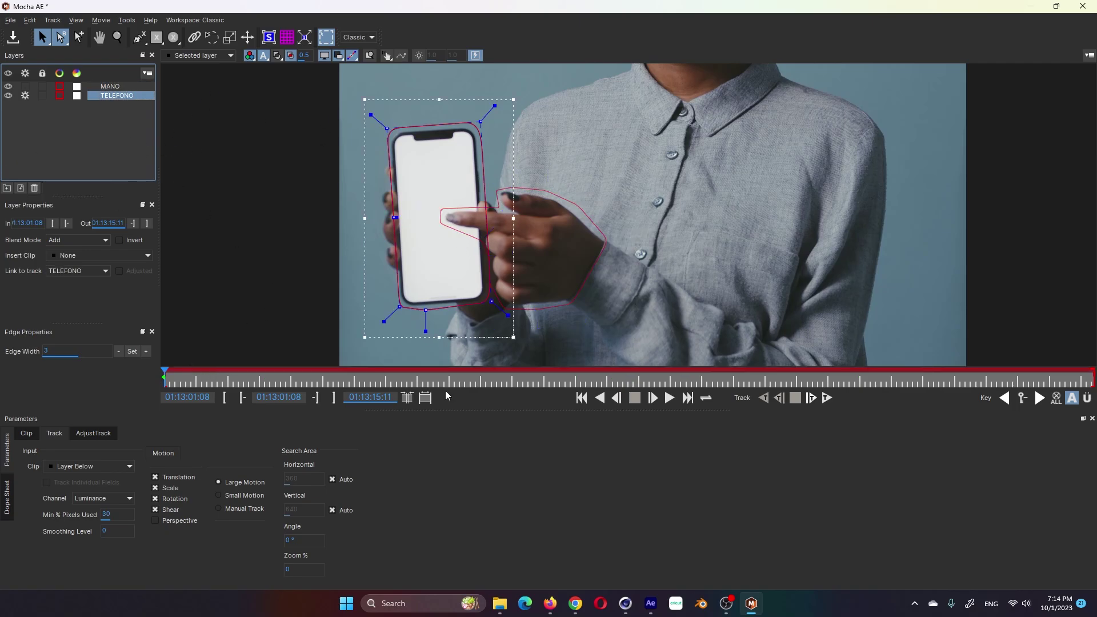
click(813, 398)
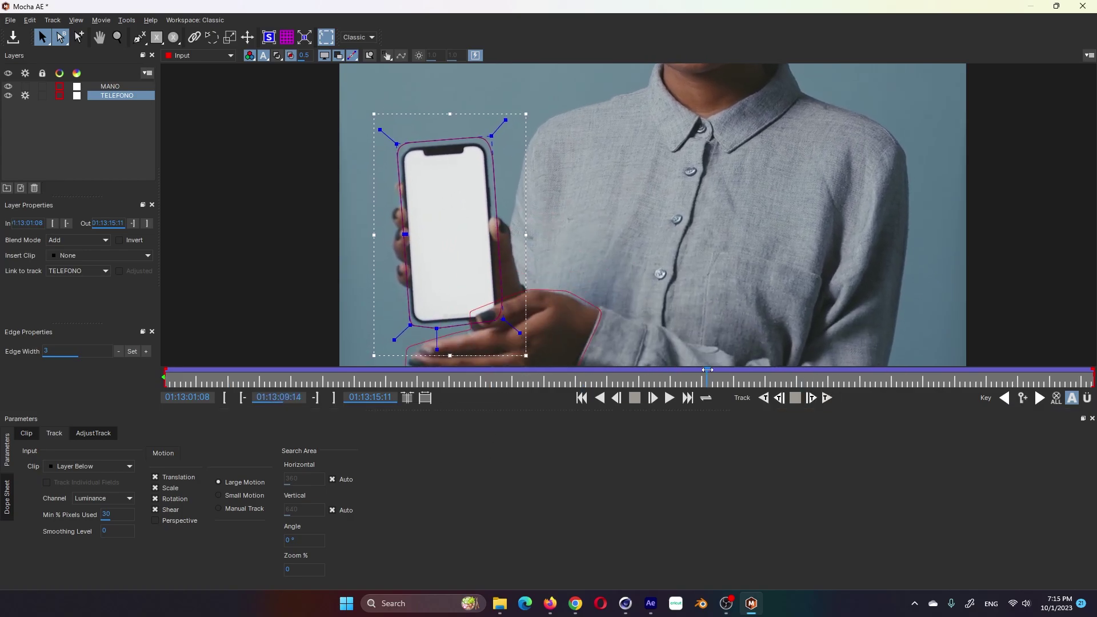
click(786, 369)
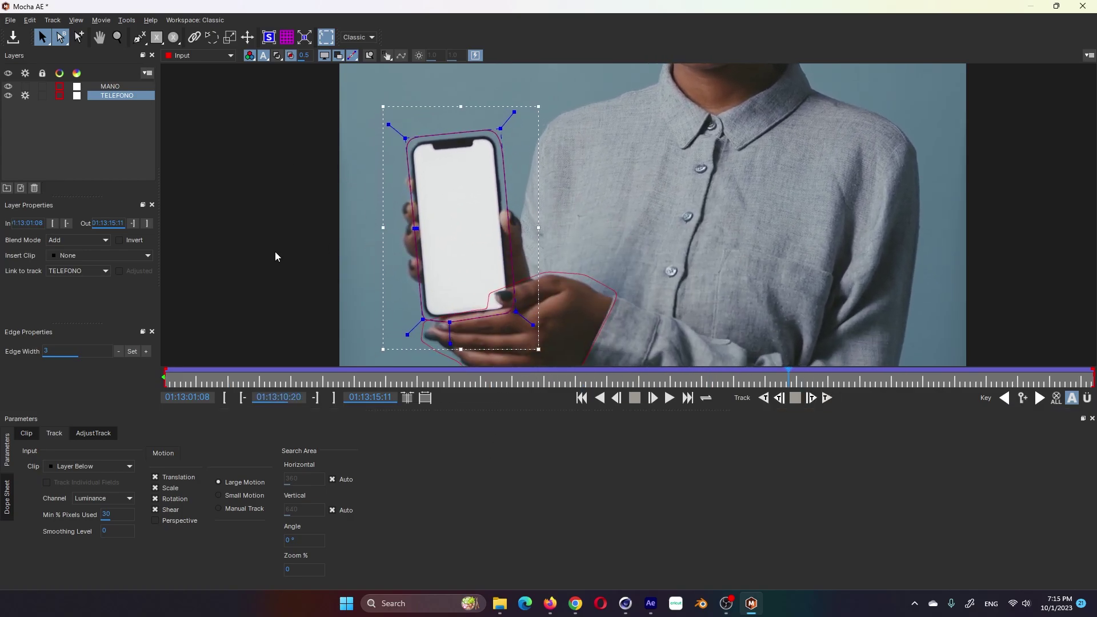
click(268, 37)
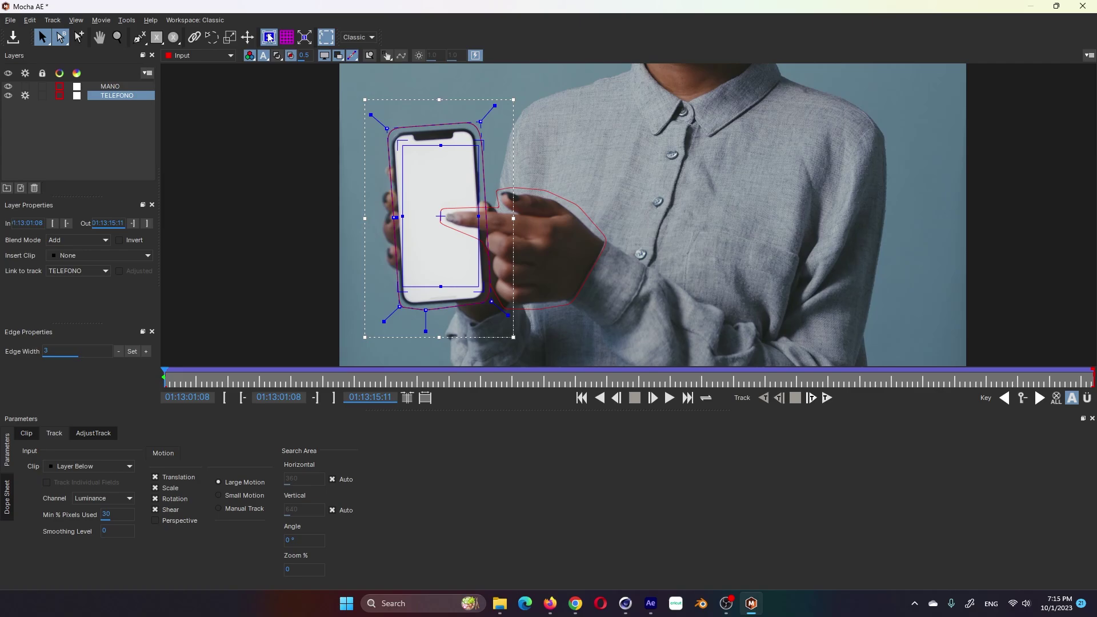
Fit the surface corners to the phone screen, check the grid, and scrub stabilised playback.
drag(403, 146, 393, 135)
drag(479, 146, 480, 123)
drag(401, 286, 405, 306)
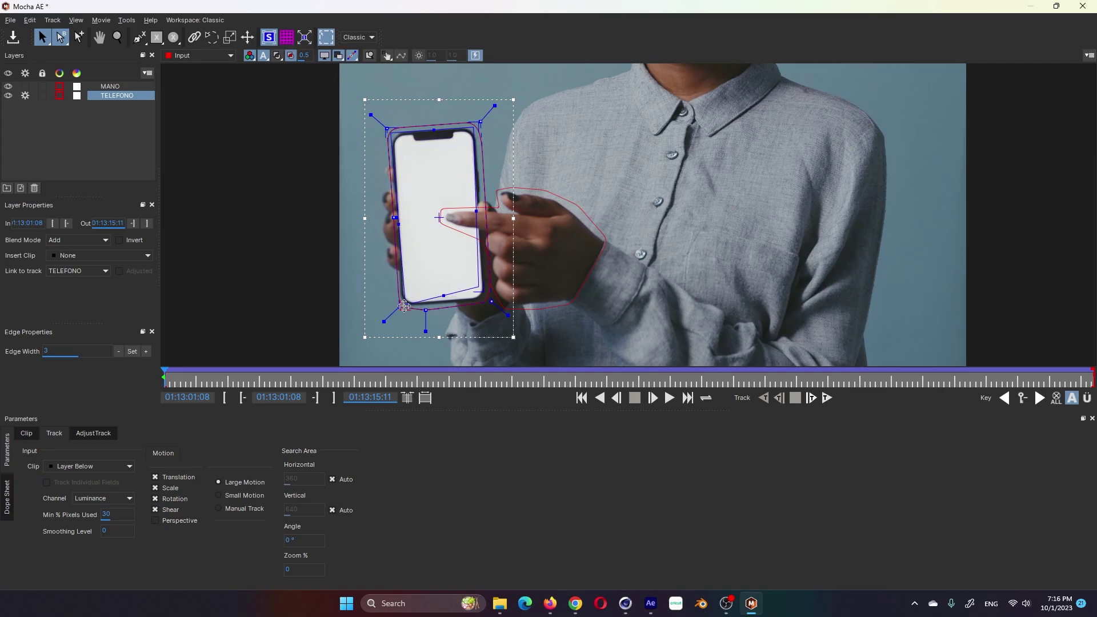
click(286, 39)
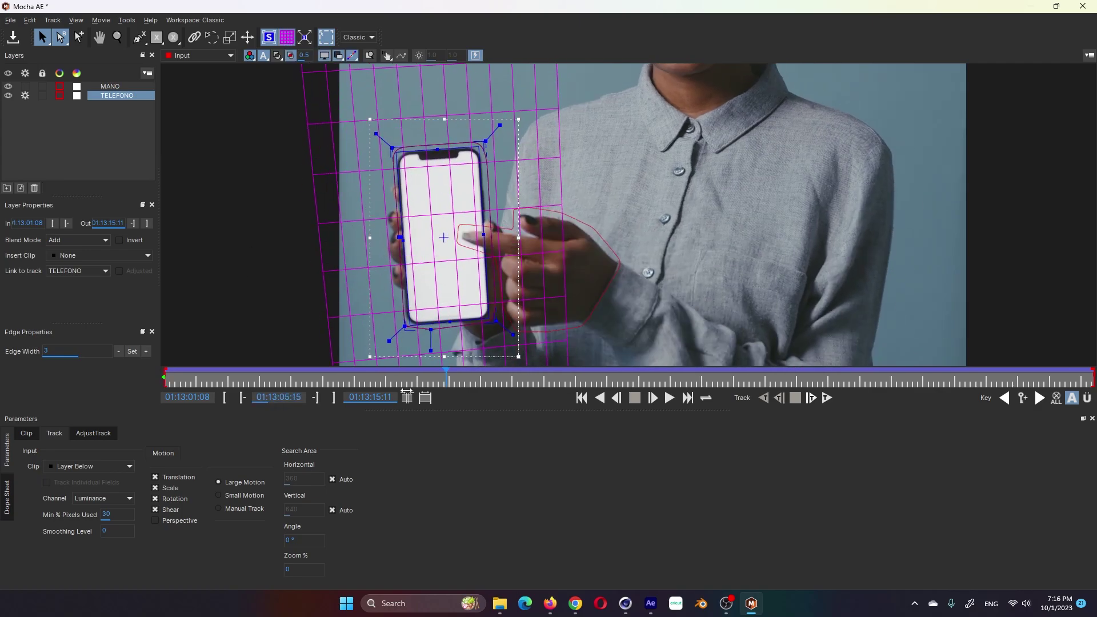
click(287, 36)
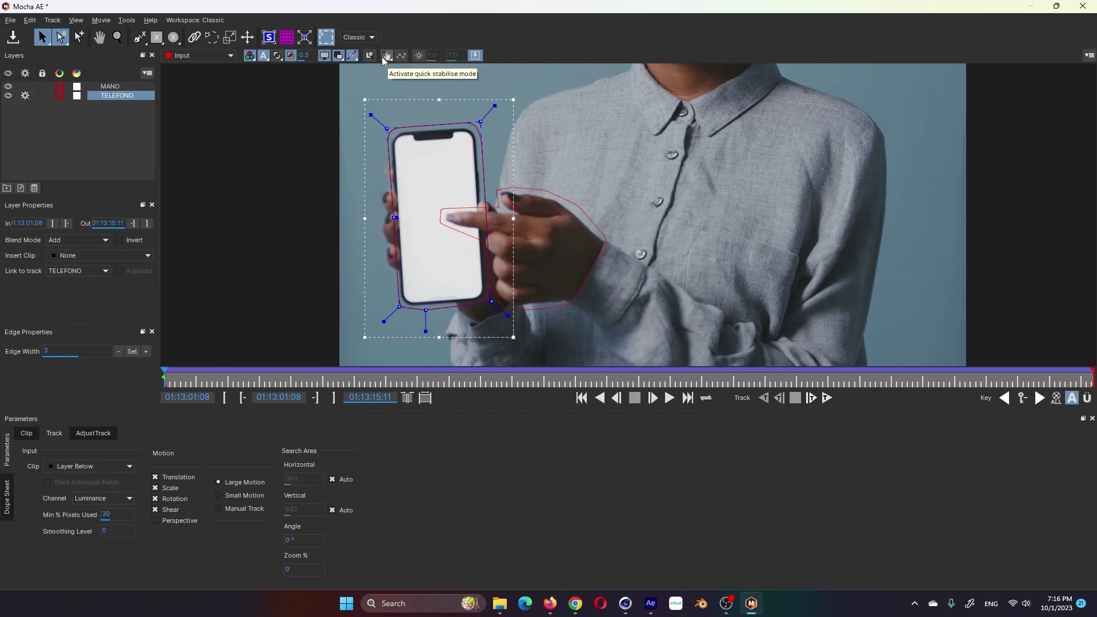
click(388, 56)
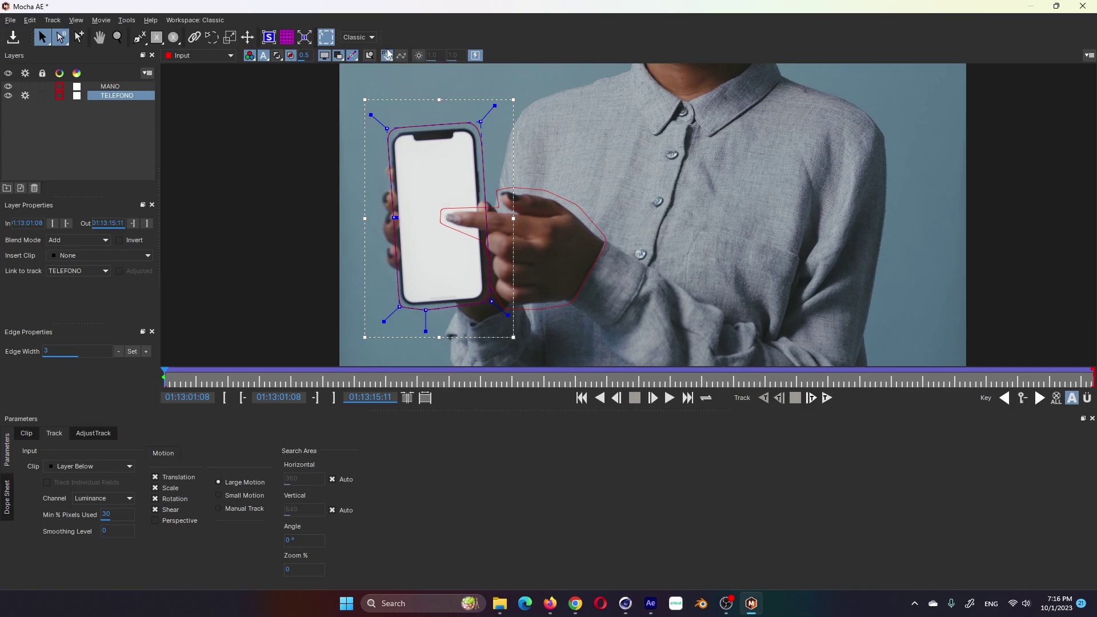
mouse_move(182, 381)
mouse_down()
mouse_move(513, 375)
mouse_move(298, 375)
mouse_up()
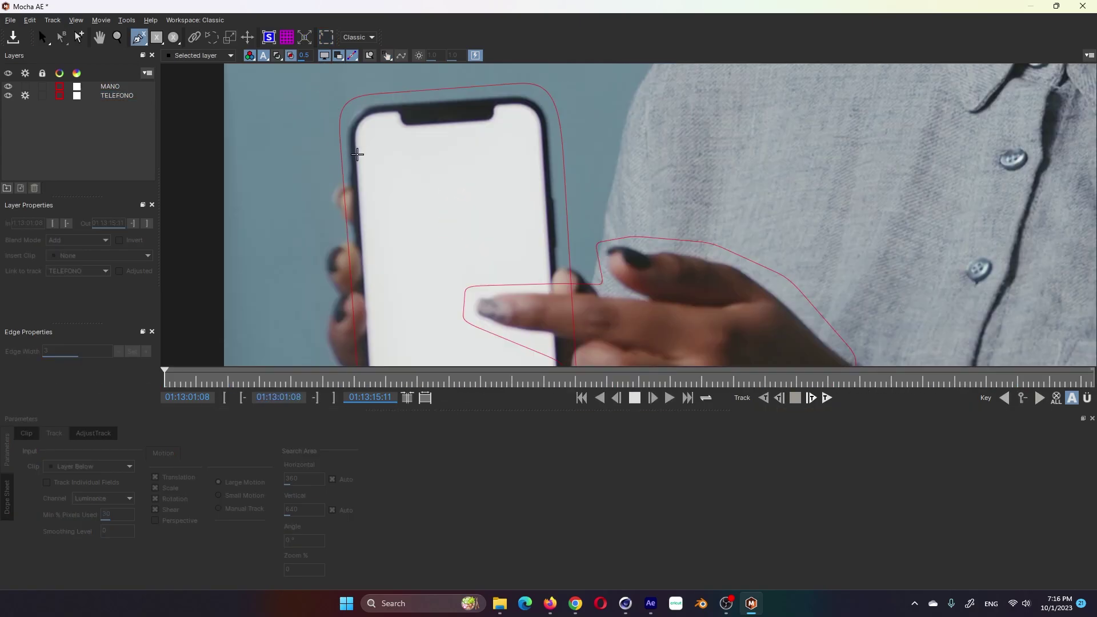
Outline the phone screen as a MASK layer linked to TELEFONO, then add the still-life clip to the comp.
click(357, 154)
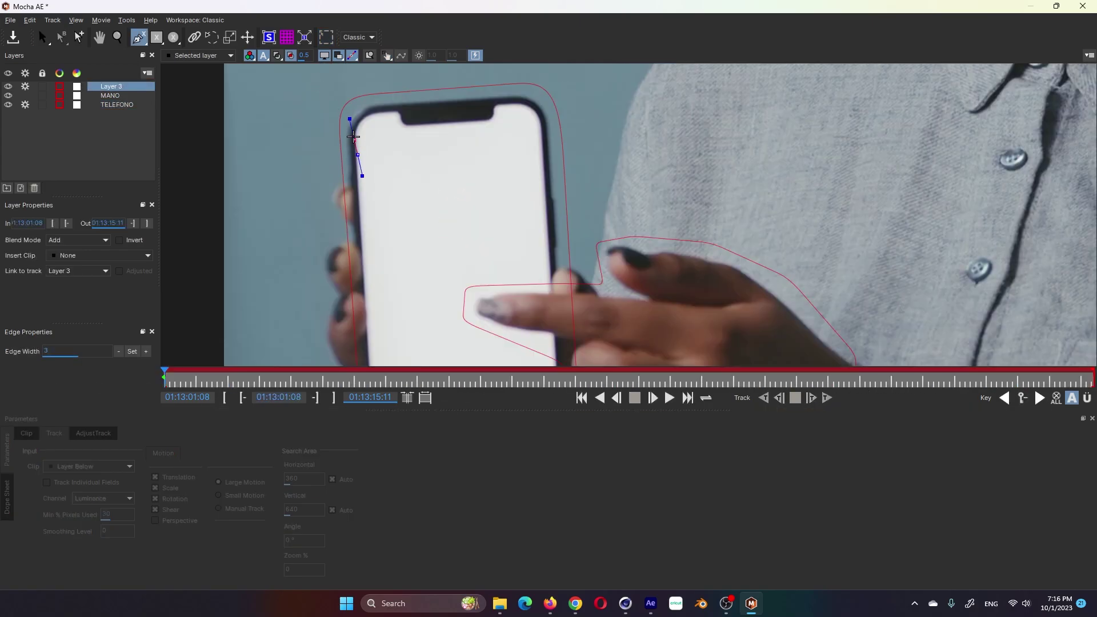
click(355, 113)
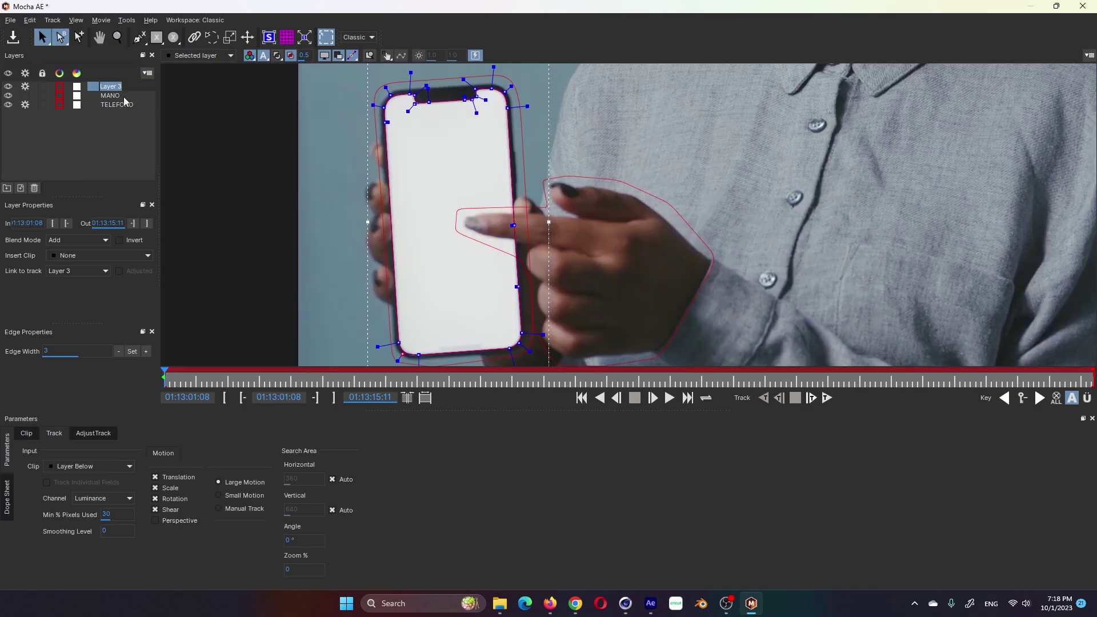
text(MASK)
key(Return)
click(74, 271)
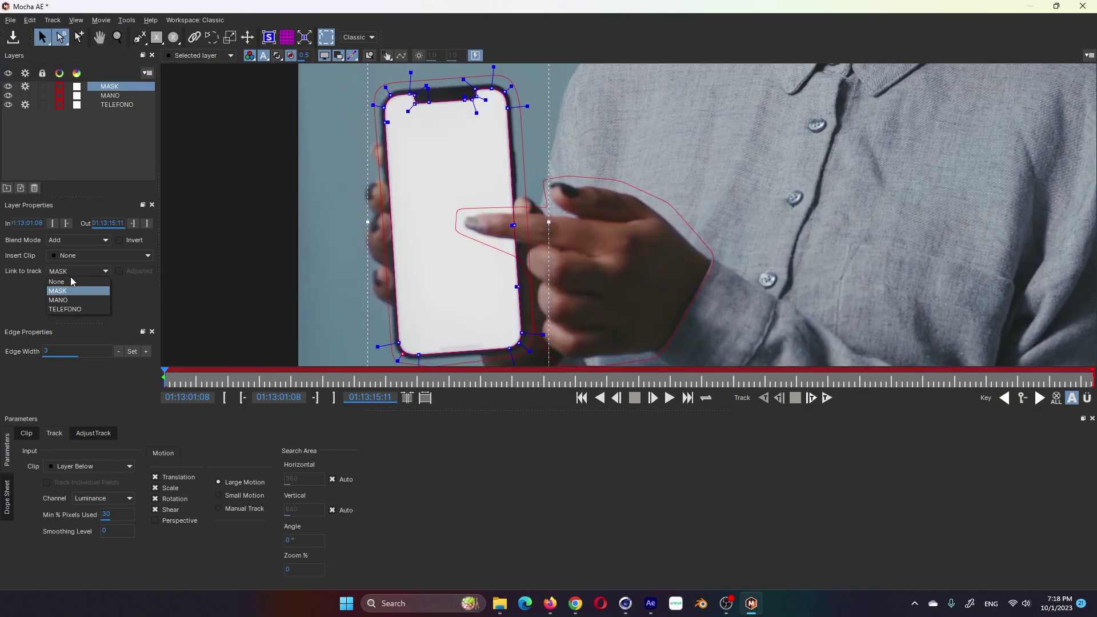
click(64, 309)
key(space)
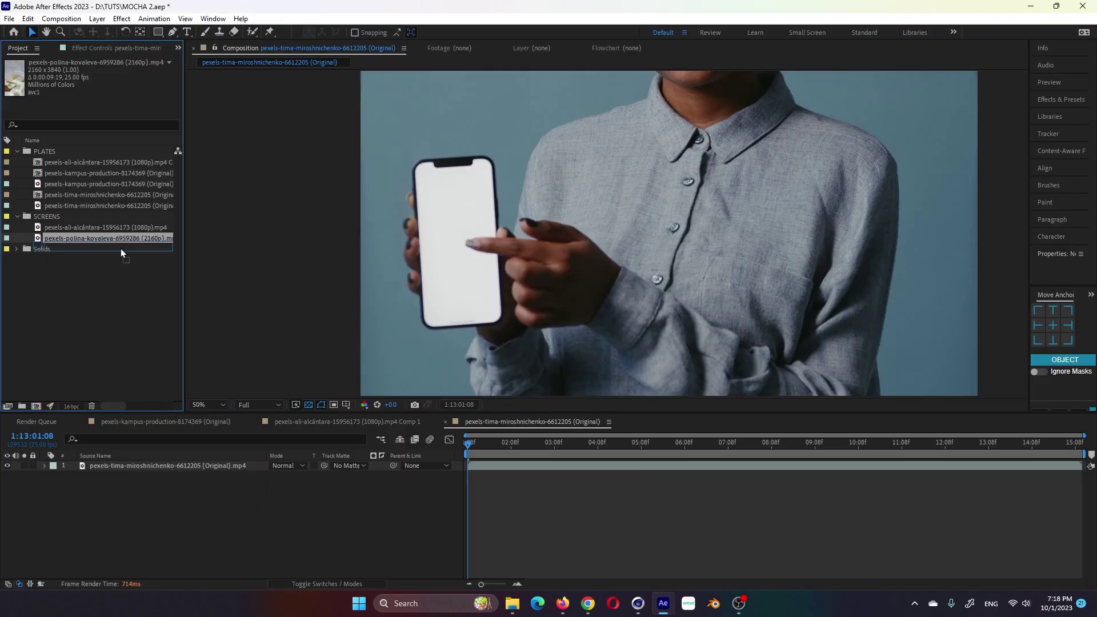
drag(121, 249, 140, 464)
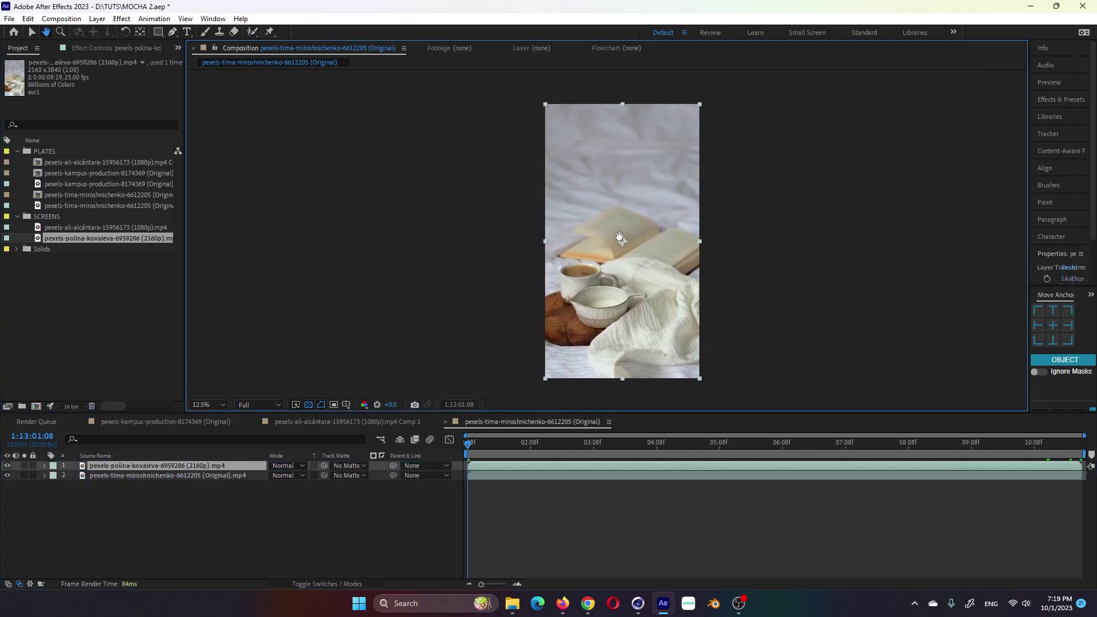
Position the still-life clip and pre-compose it into Comp 1.
drag(626, 209, 624, 221)
drag(657, 445, 398, 452)
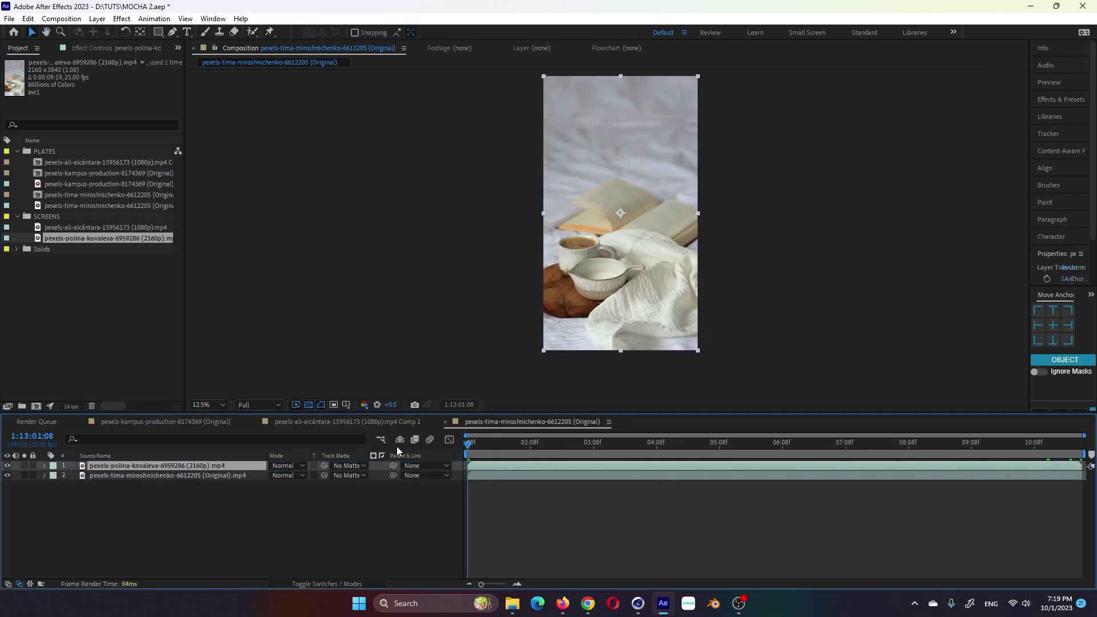
key(ctrl+shift+c)
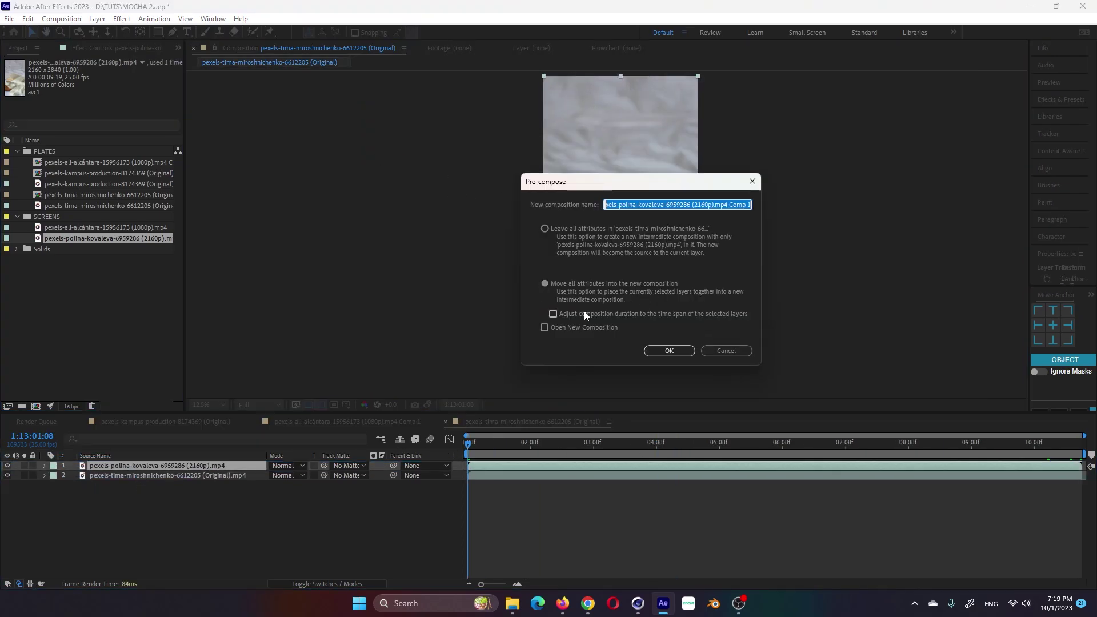
click(668, 351)
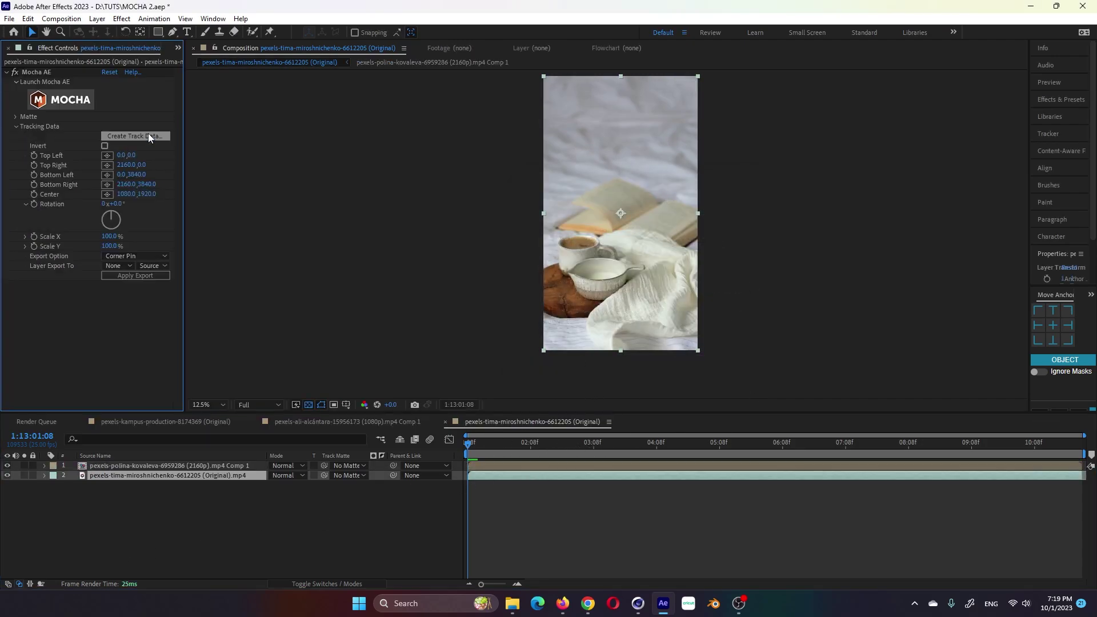
Corner-pin the still-life precomp to the TELEFONO track with motion blur support.
click(149, 136)
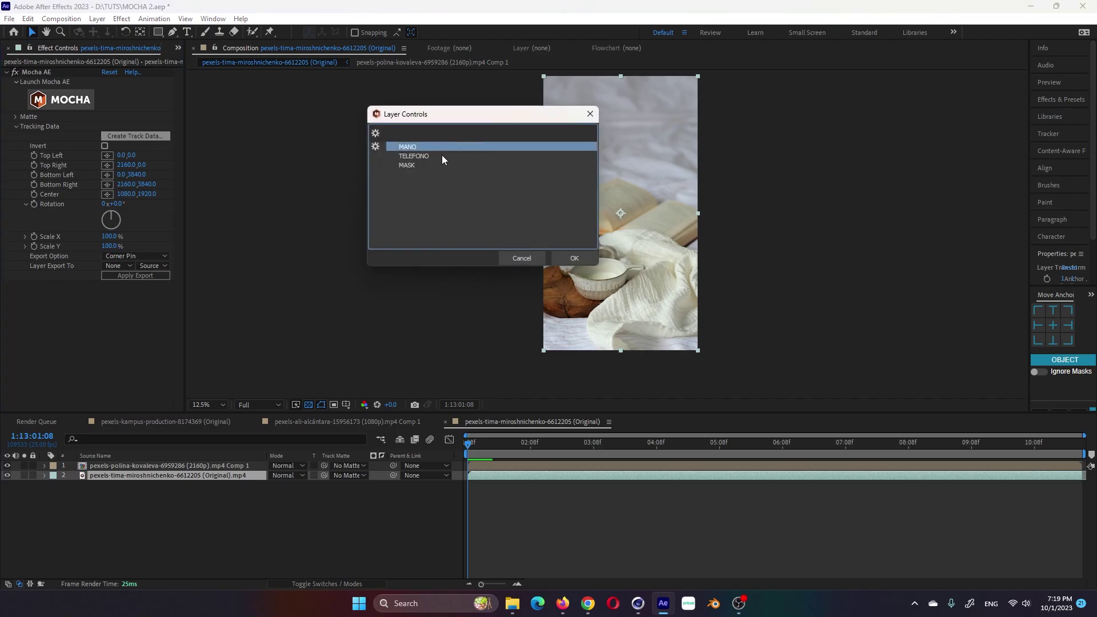
click(398, 155)
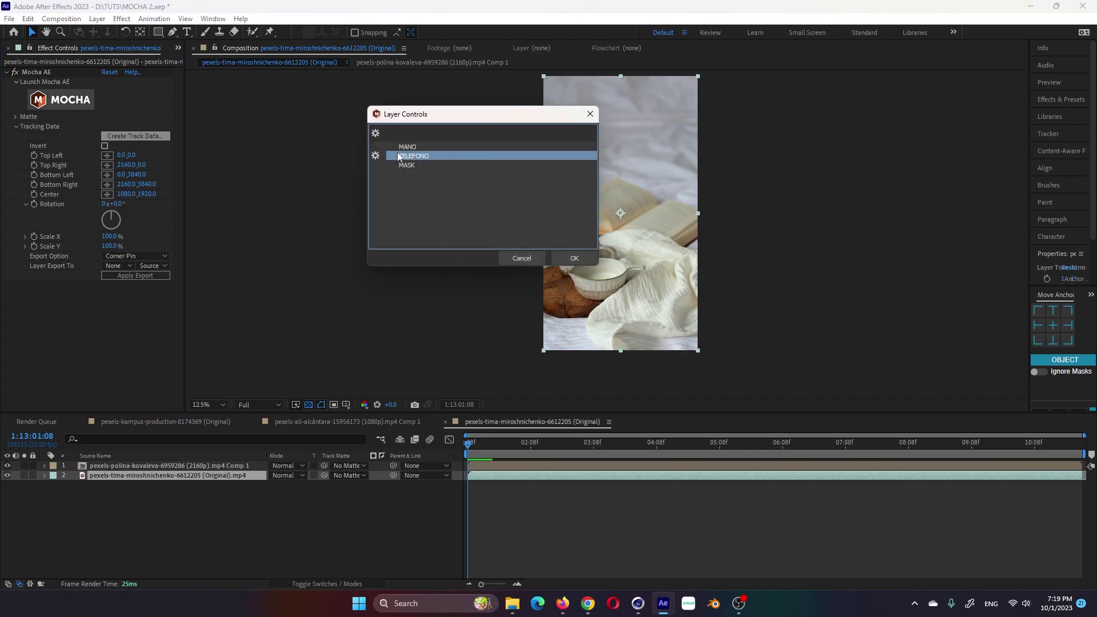
click(582, 259)
click(137, 256)
click(160, 281)
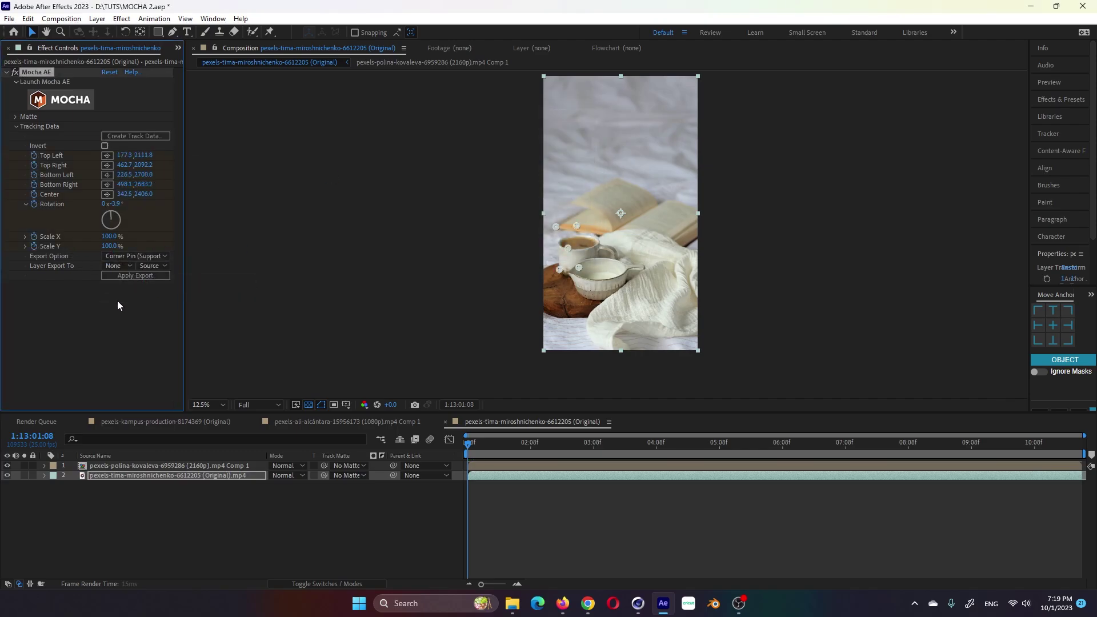
click(117, 266)
click(142, 296)
click(139, 273)
Inspect the pinned clip and duplicate the hand footage above the still-life precomp.
key(slash)
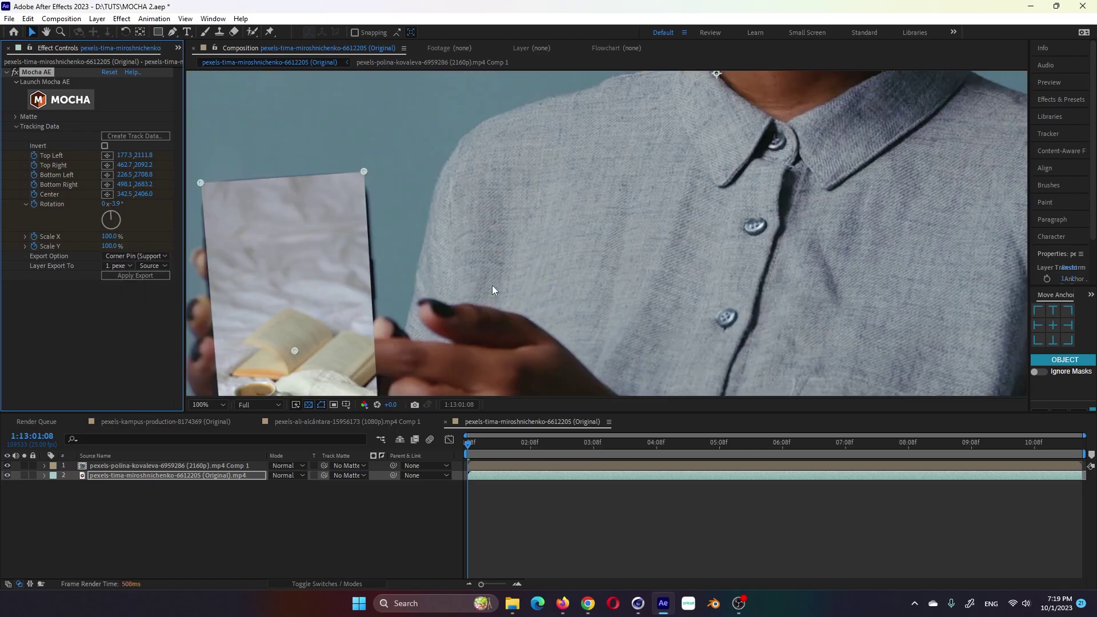
key(comma)
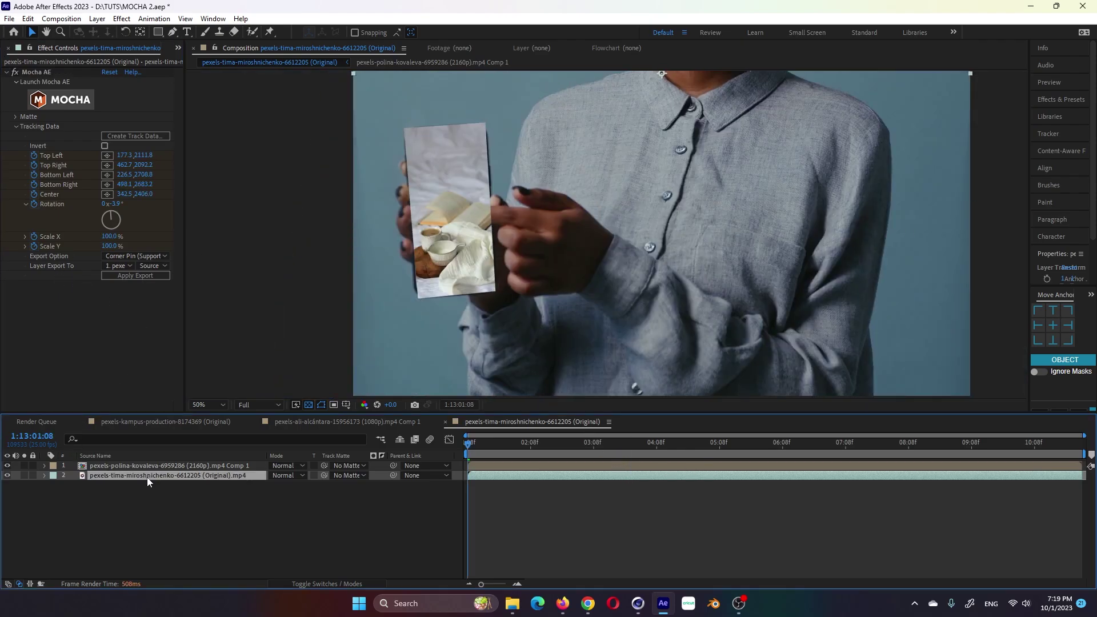
key(ctrl+d)
drag(147, 478, 159, 464)
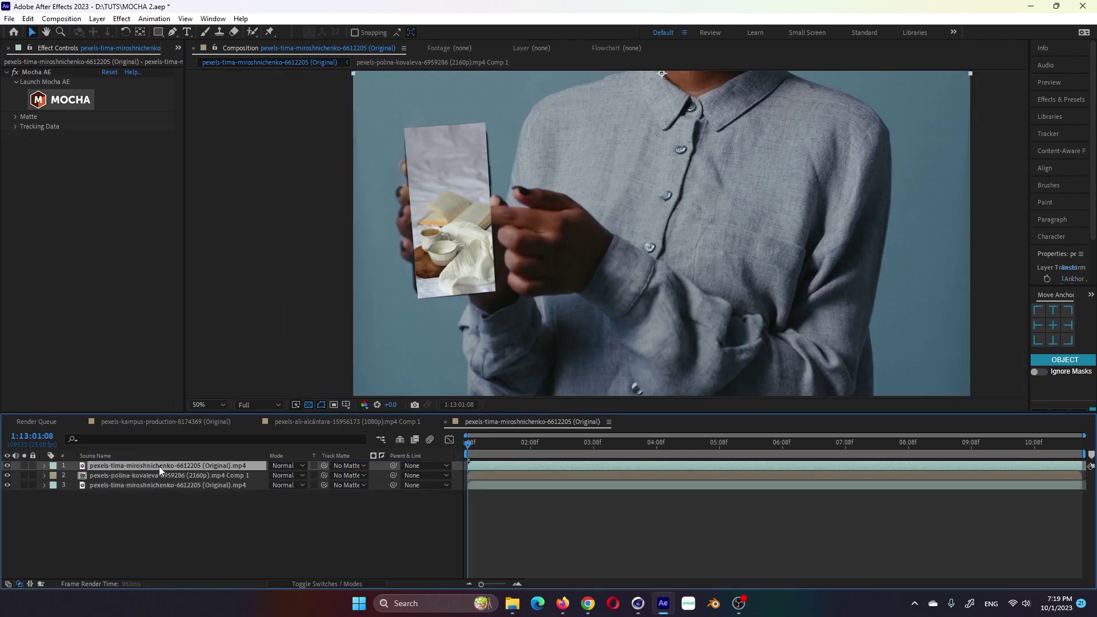
Use MASK as the only Mocha matte shape.
click(15, 116)
click(125, 142)
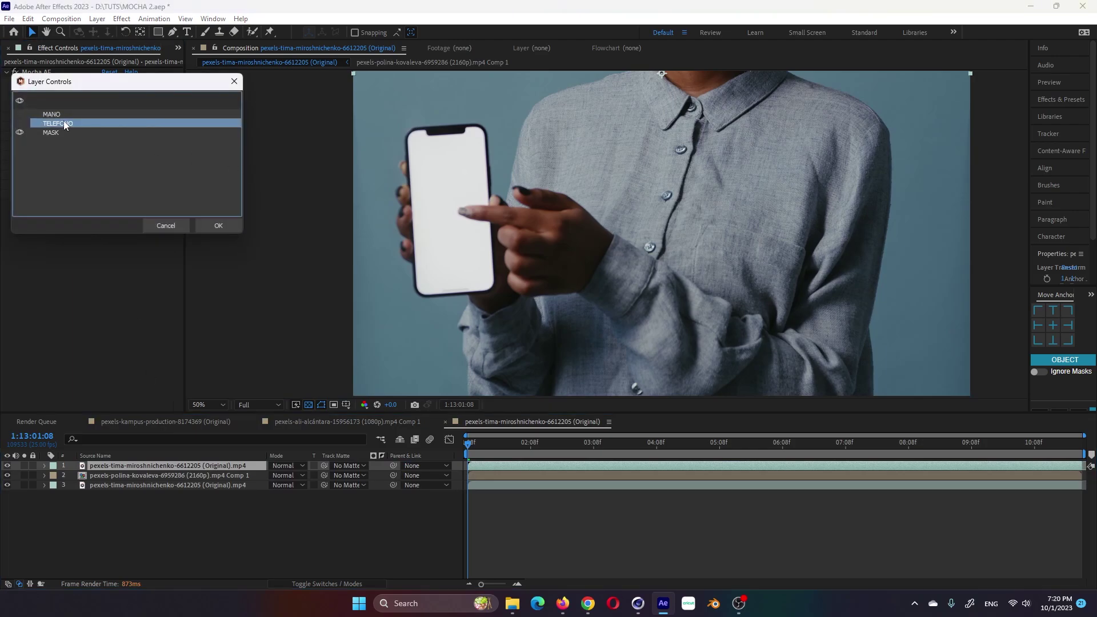
click(51, 133)
click(218, 225)
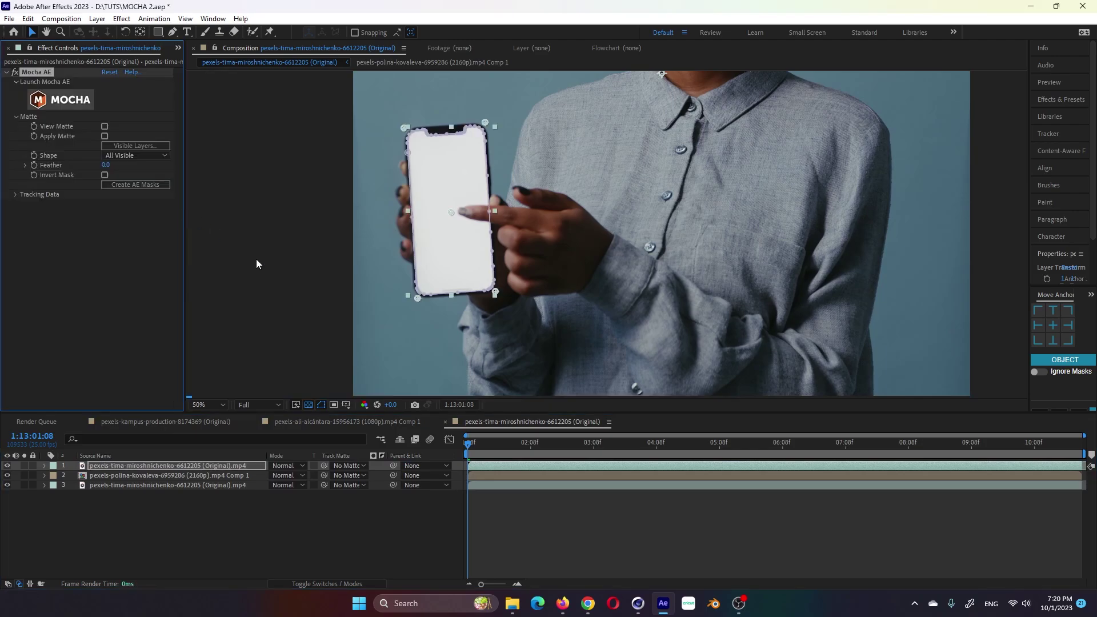
Set the phone mask to Subtract and the still-life clip's blend mode to Multiply.
key(m)
click(284, 475)
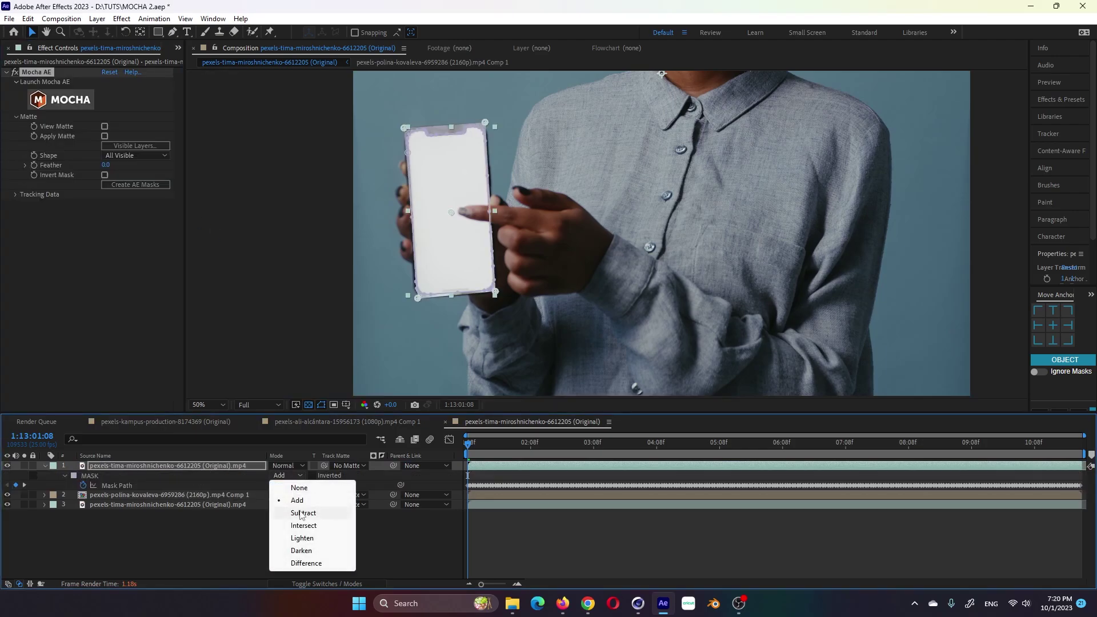
click(302, 513)
click(283, 495)
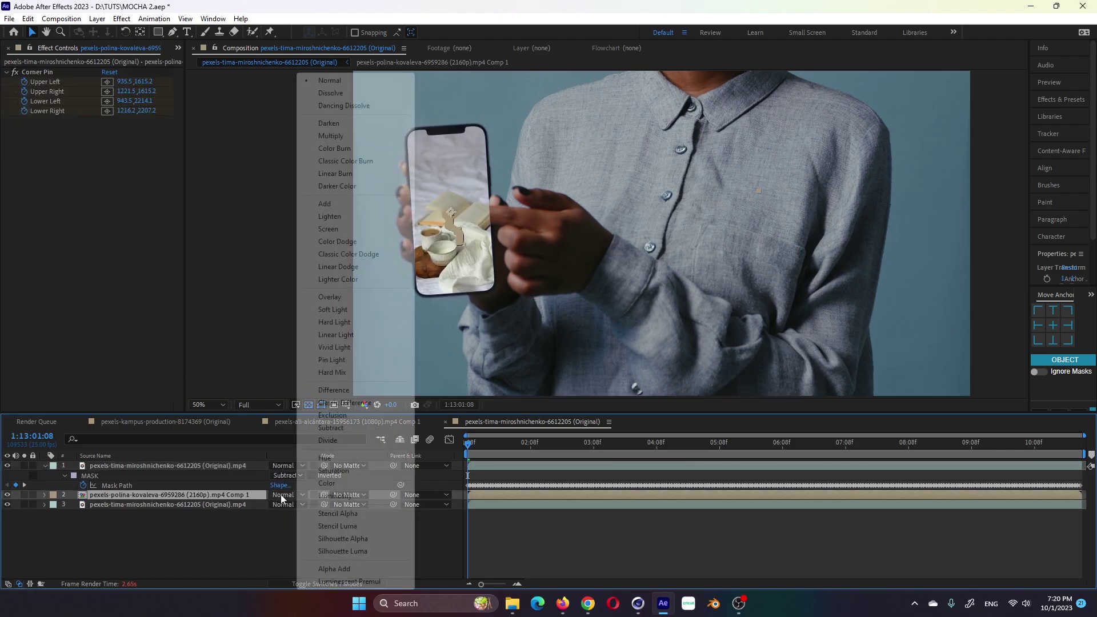
key(m)
Set the still-life clip's opacity to 85%.
key(t)
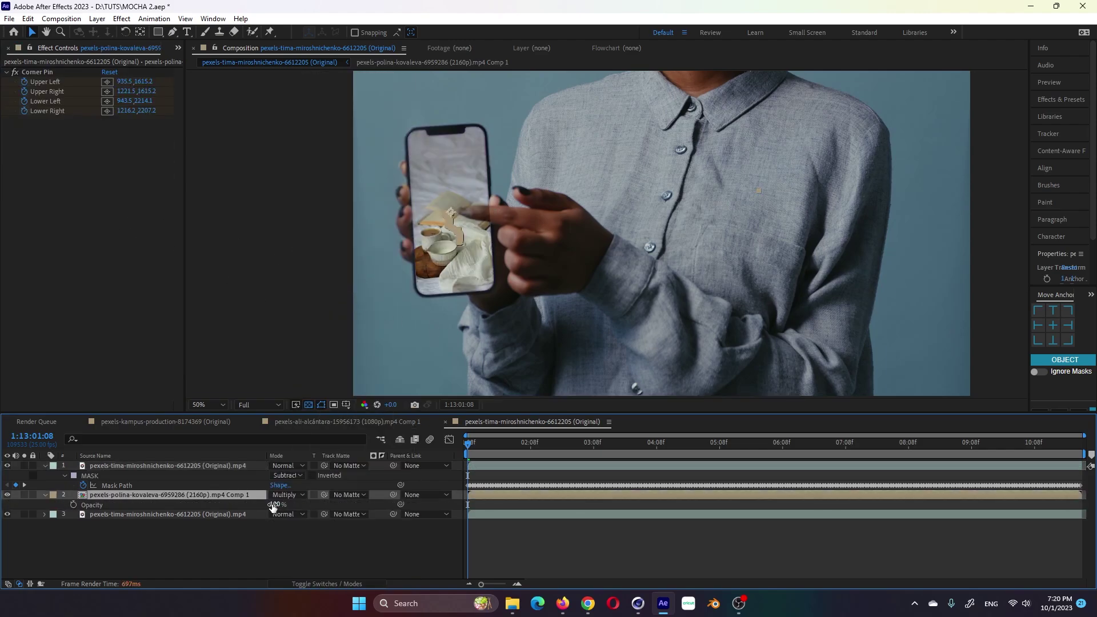
click(273, 505)
text(85)
key(Return)
key(period)
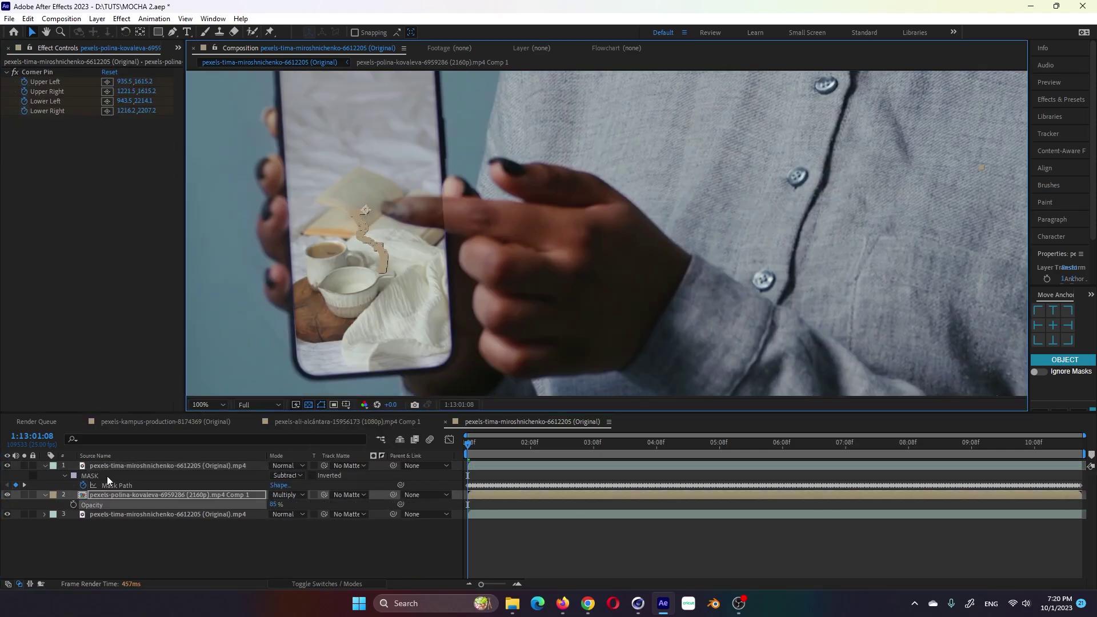
Feather the footage layer's phone mask by 6 pixels, then deselect all layers.
click(108, 476)
key(f)
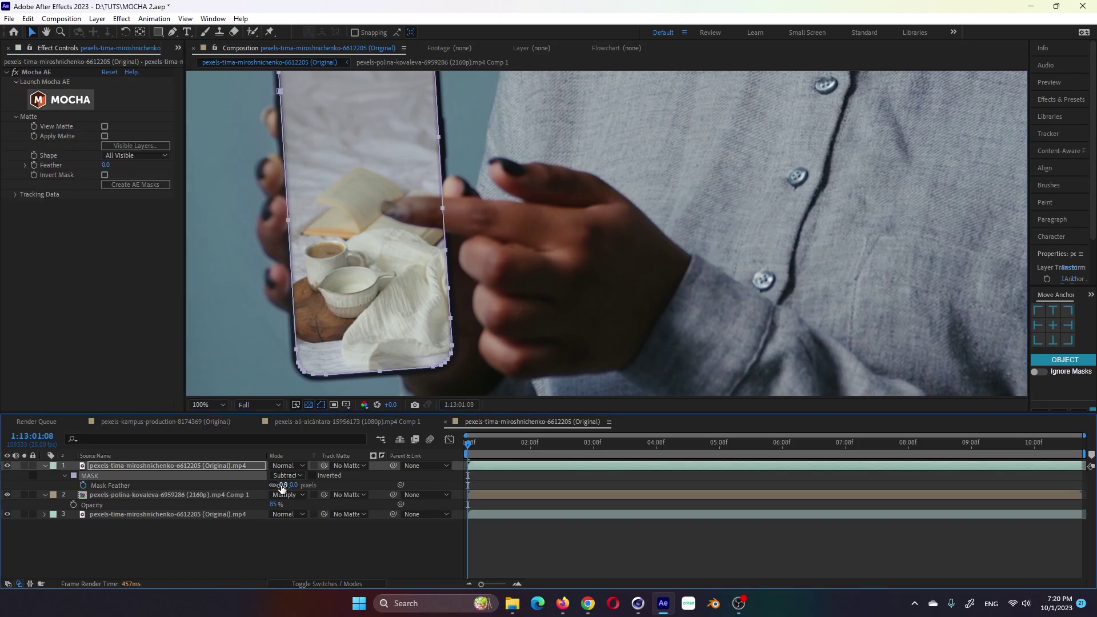
click(282, 485)
key(Return)
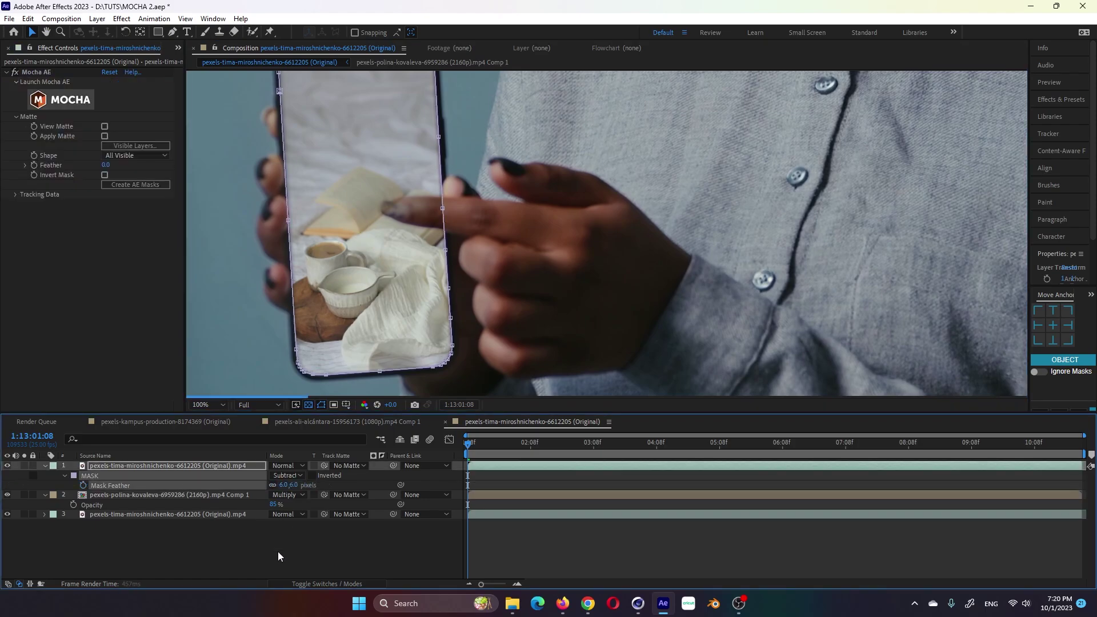
click(278, 551)
scroll(583, 217, up, 1)
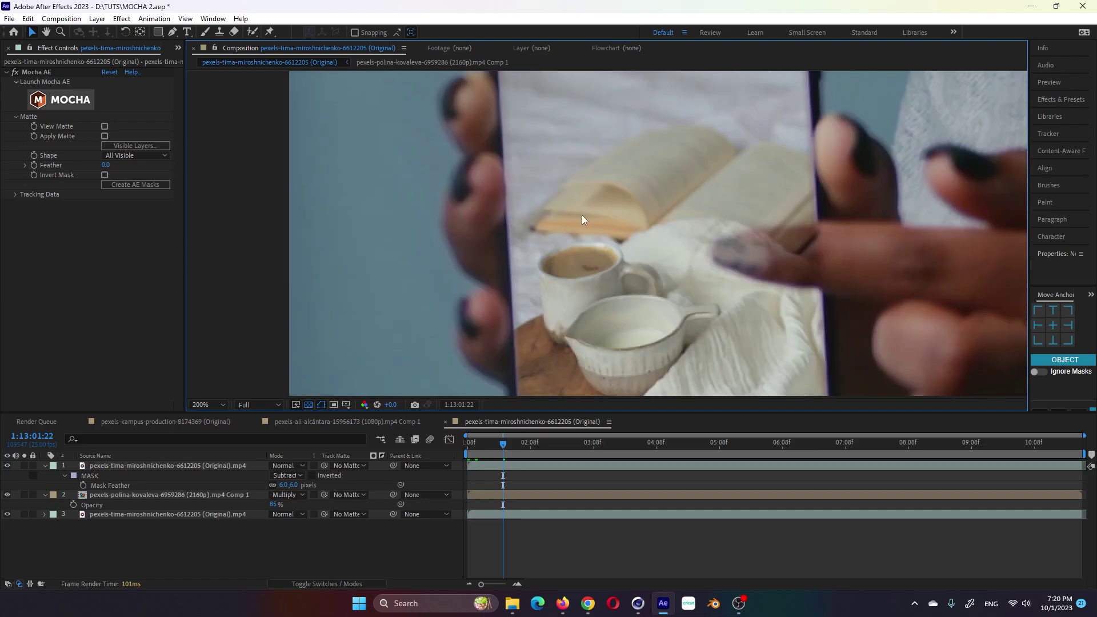
scroll(646, 268, down, 2)
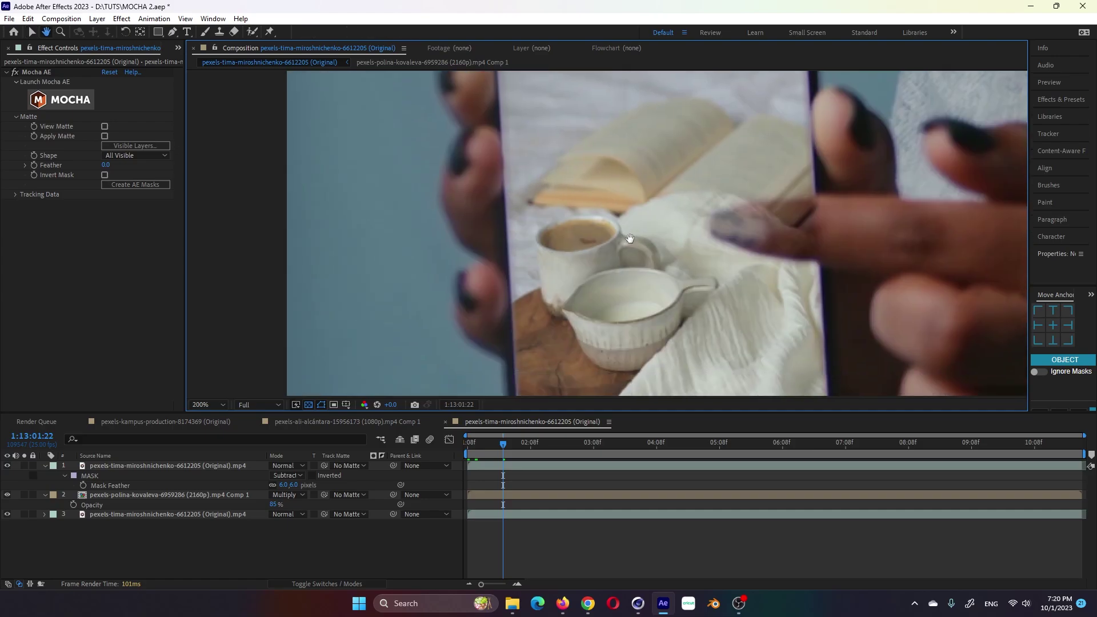
scroll(613, 277, down, 3)
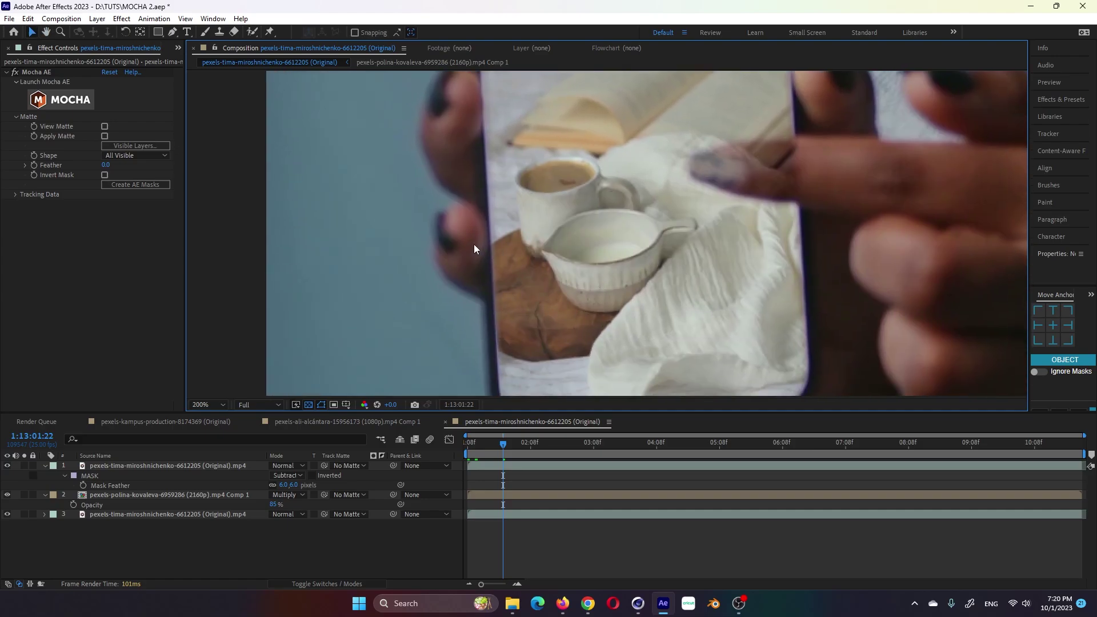
scroll(531, 200, up, 3)
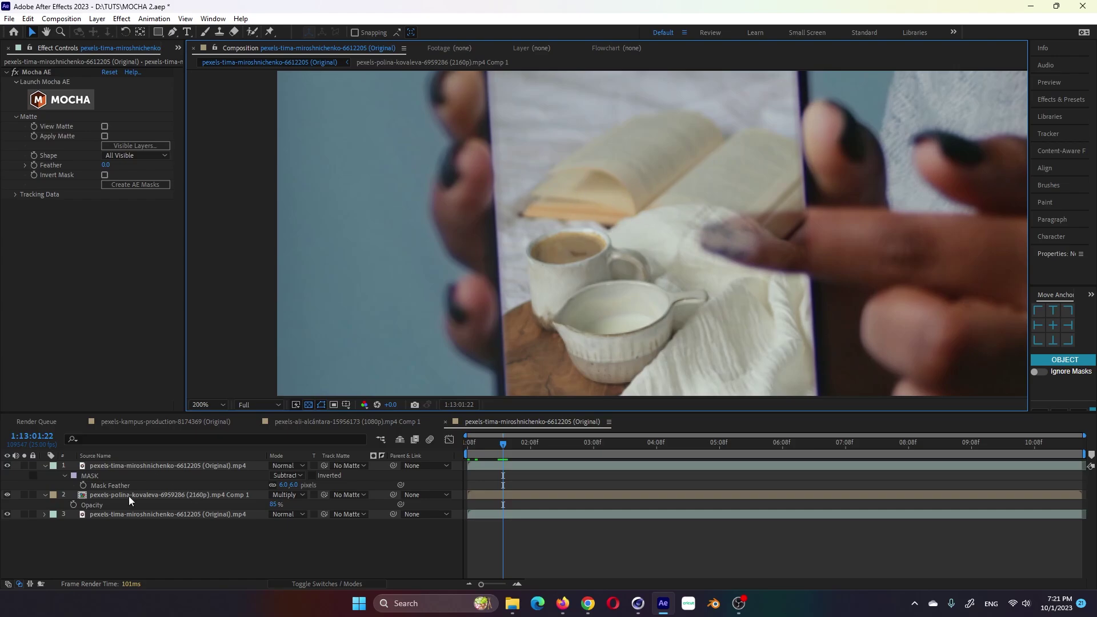
Inside the still-life precomp, add an adjustment layer with Fast Box Blur.
double_click(179, 492)
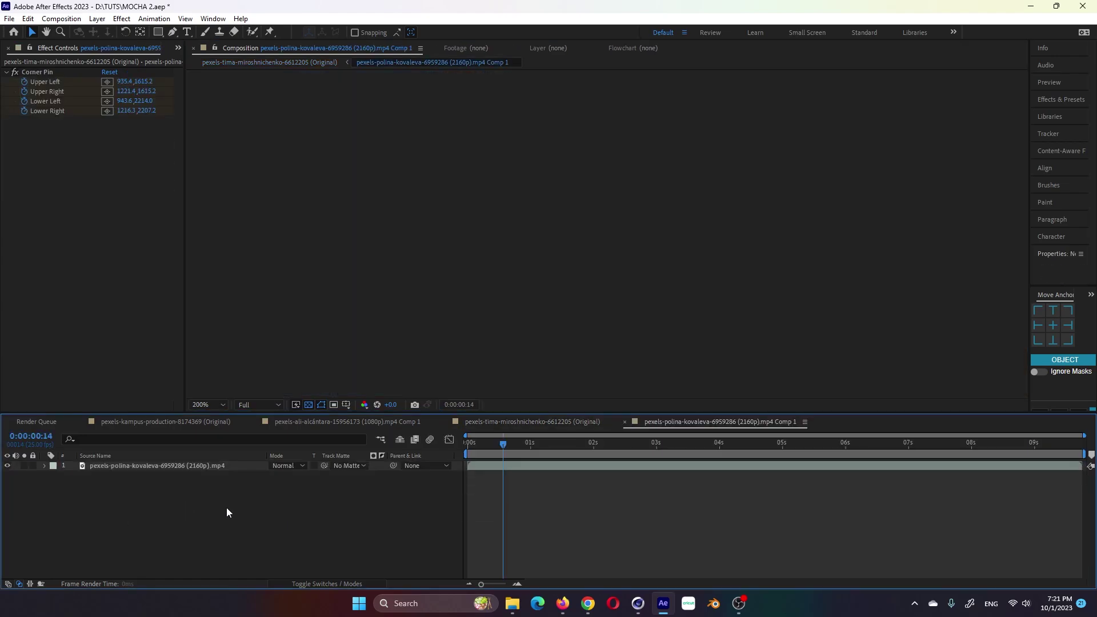
key(ctrl+alt+y)
key(ctrl+space)
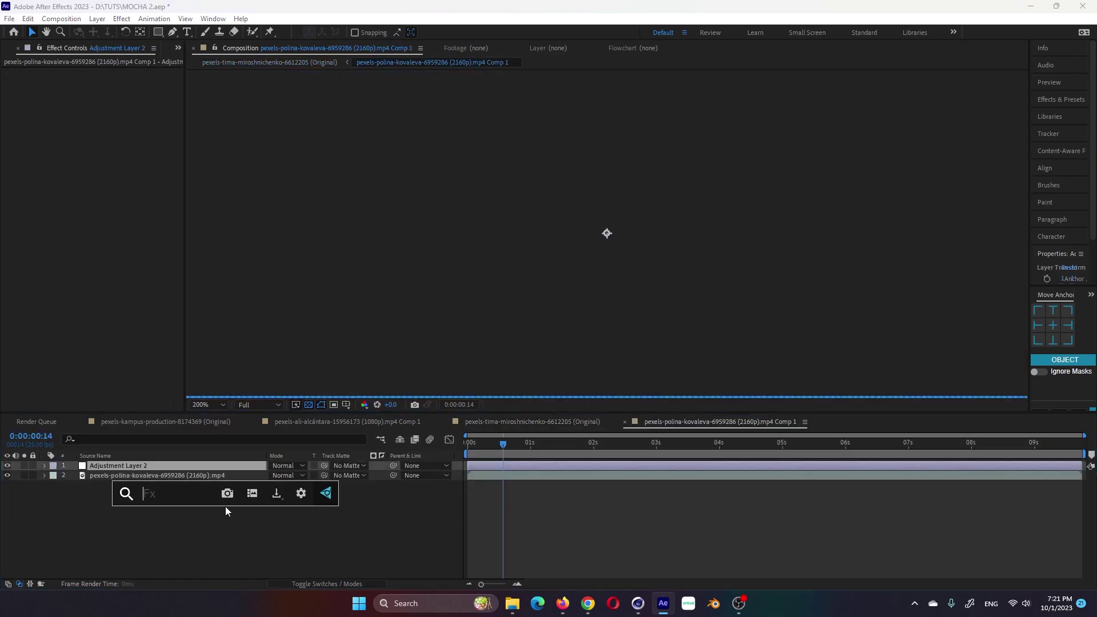
text(fast)
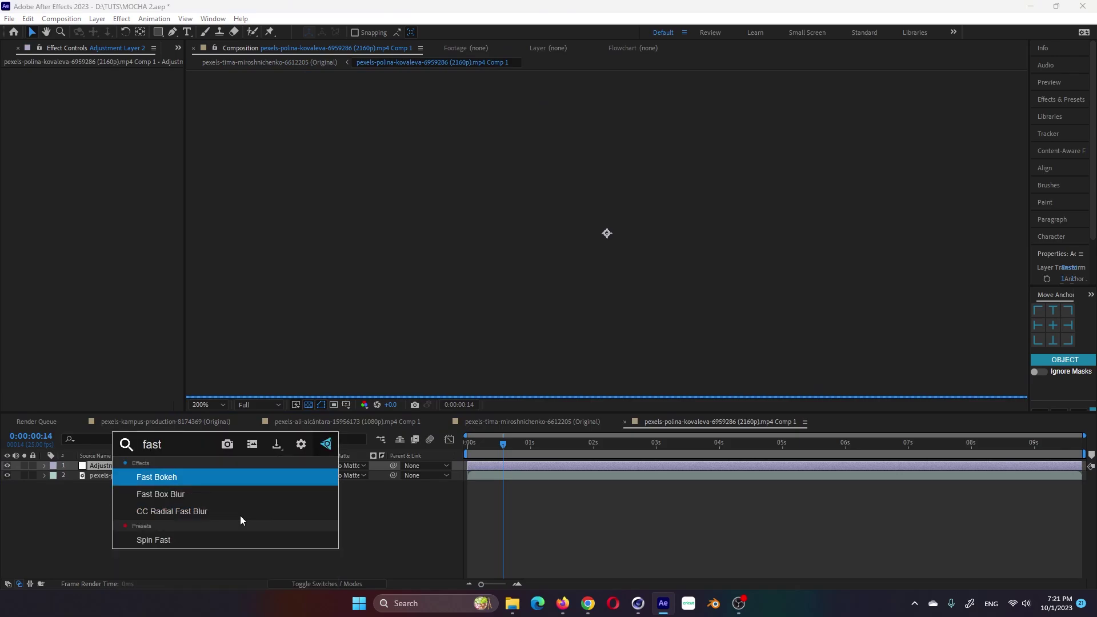
click(181, 496)
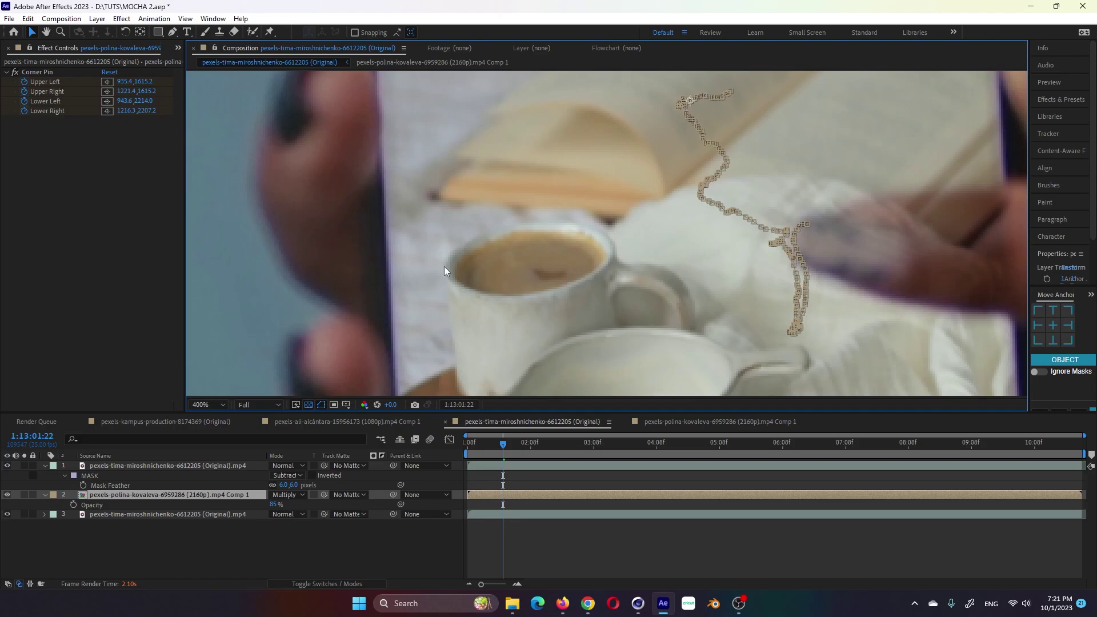
Pan the view across the phone screen and deselect the still-life layer.
scroll(500, 311, down, 2)
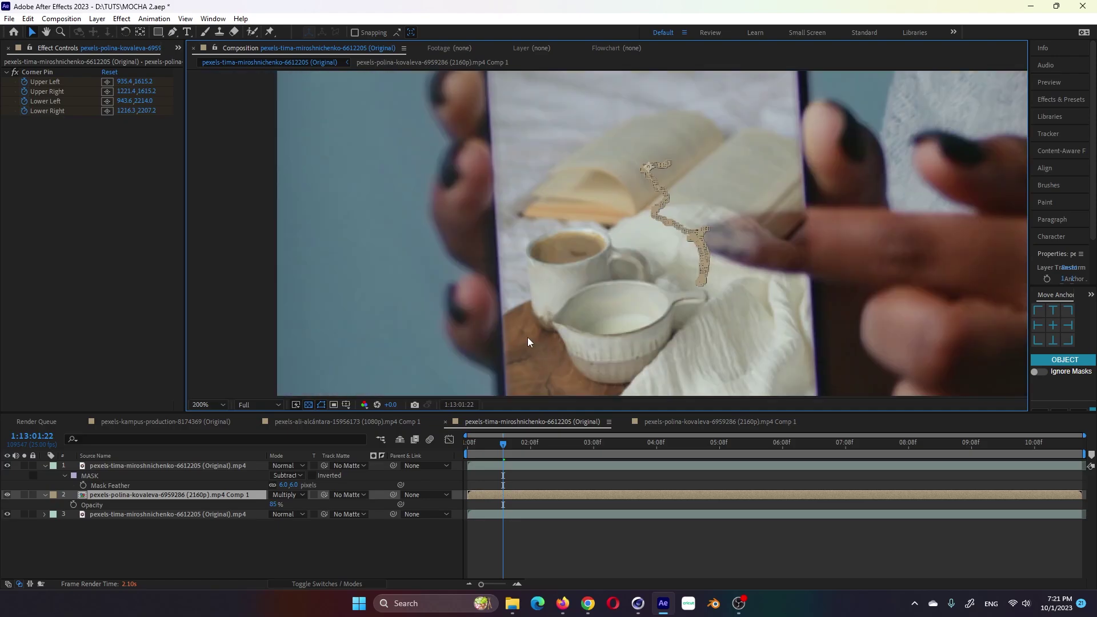
drag(780, 244, 550, 215)
scroll(631, 218, down, 2)
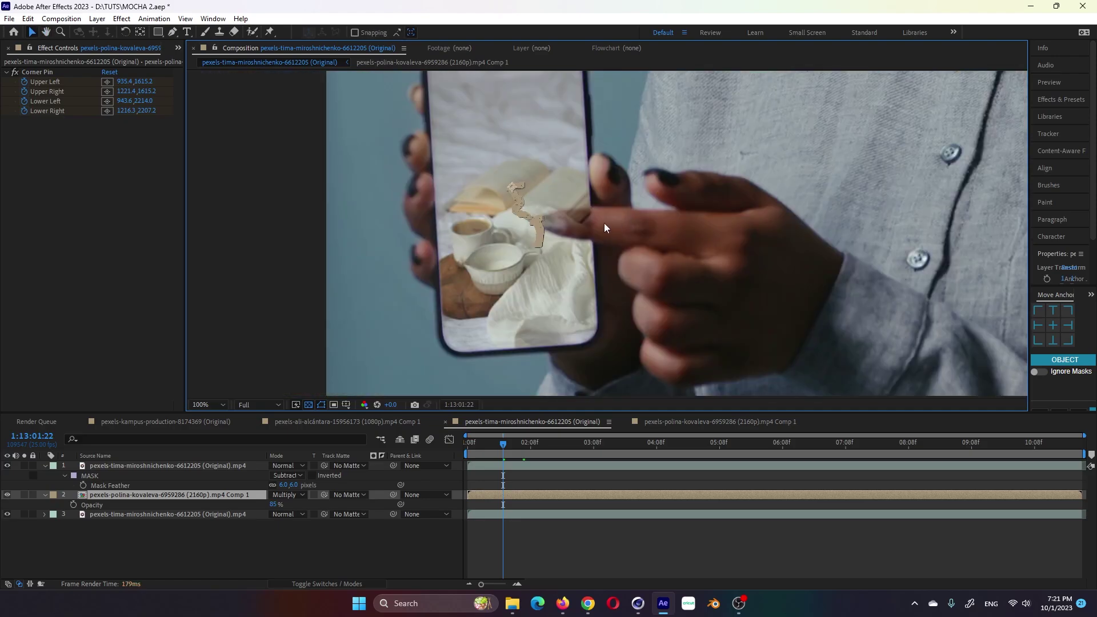
key(ctrl+shift+a)
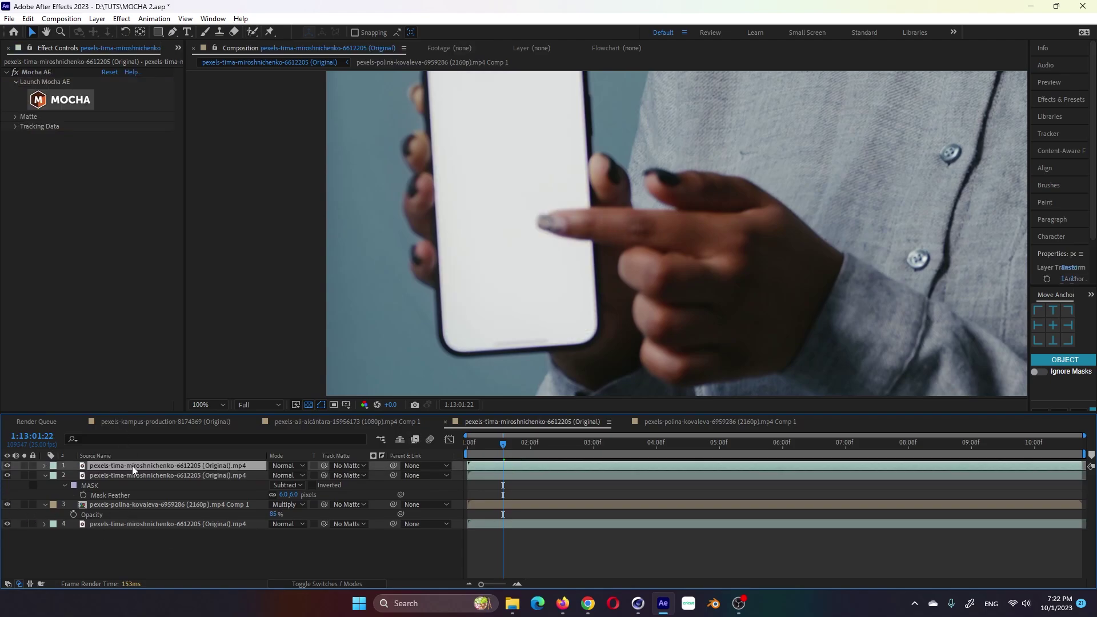
Paint the pointing finger with Roto Brush on the first frame of the top footage copy.
double_click(132, 465)
drag(224, 377, 190, 377)
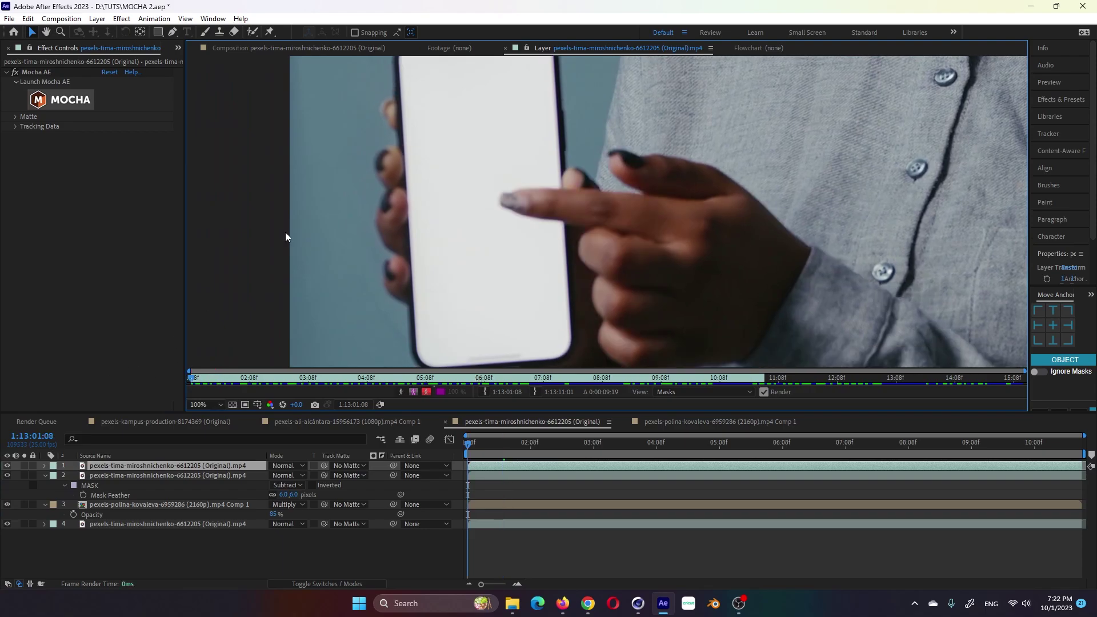
key(alt+w)
drag(515, 202, 531, 200)
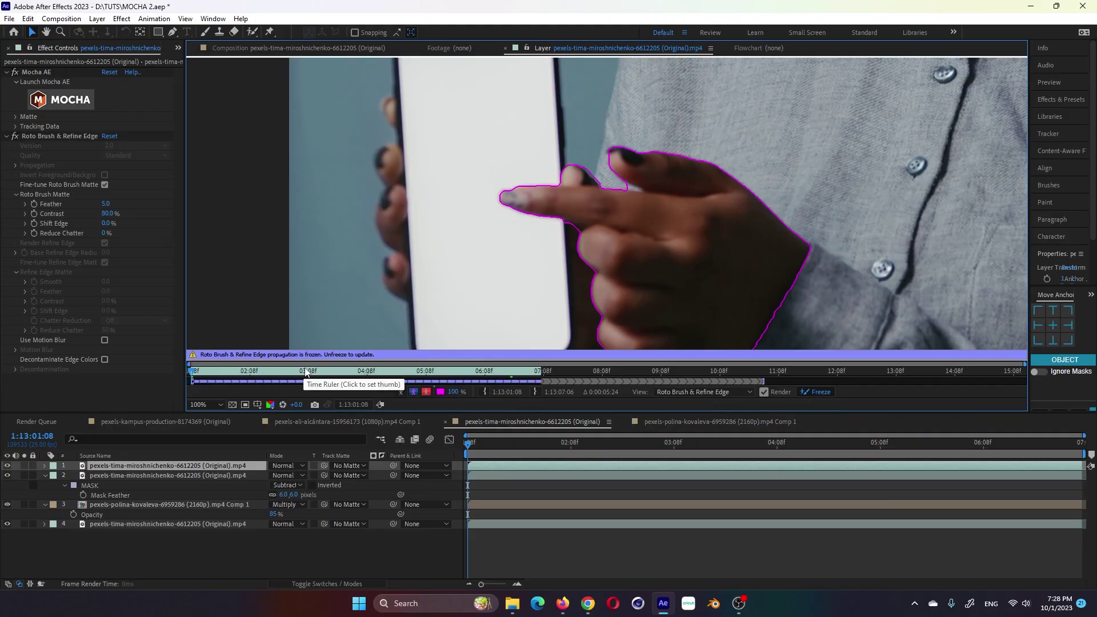
Scrub ahead to propagate and check the finger outline, then return to the full composition.
click(313, 371)
click(358, 372)
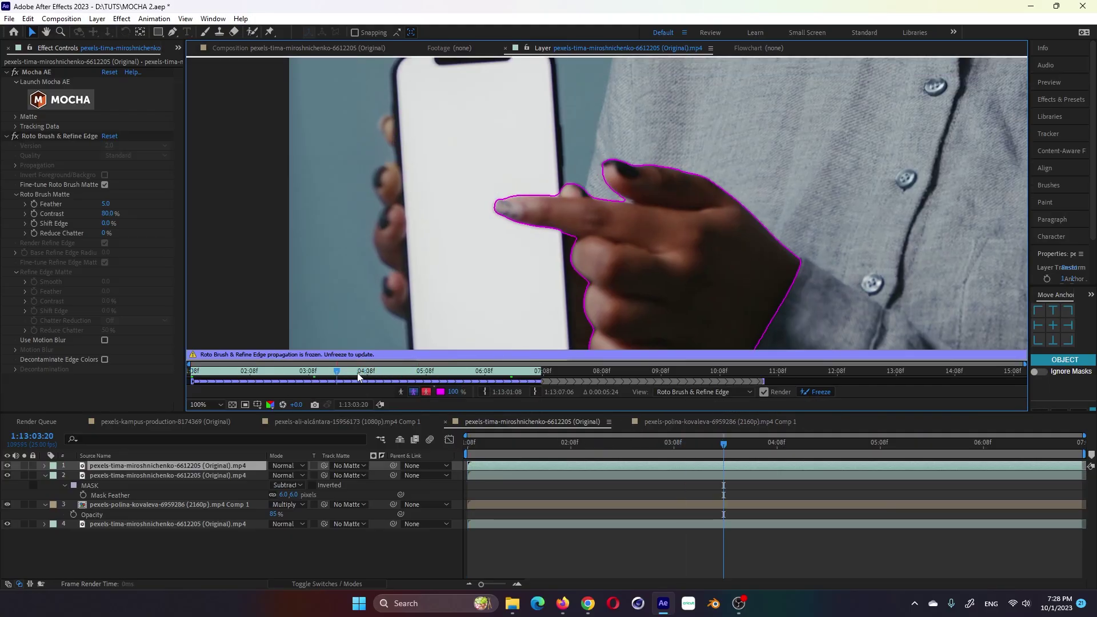
drag(369, 375, 472, 378)
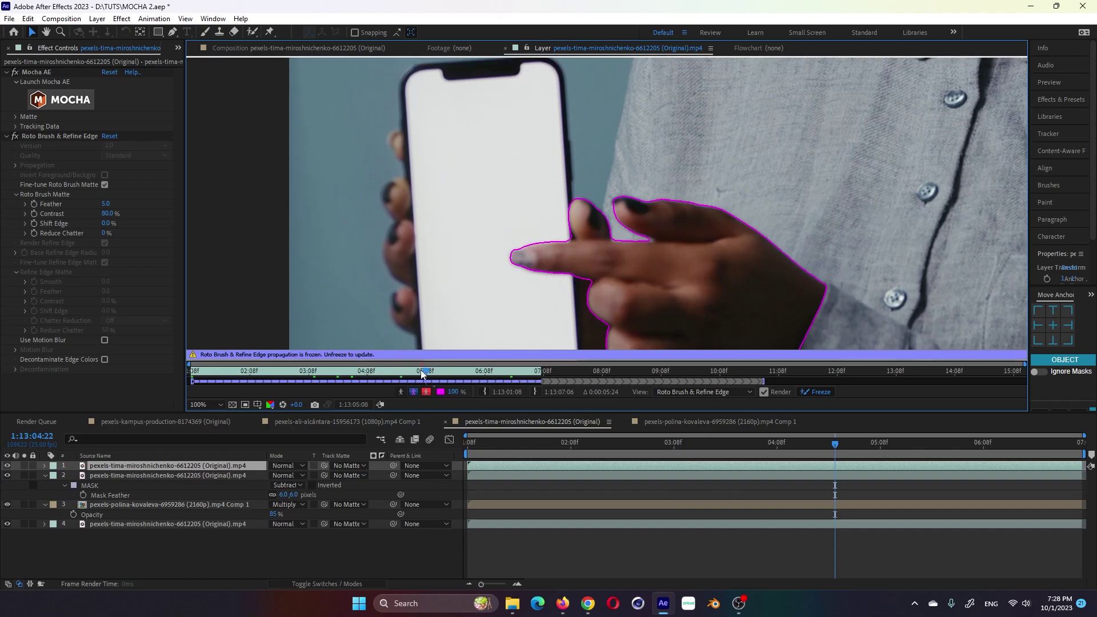
click(426, 366)
key(backslash)
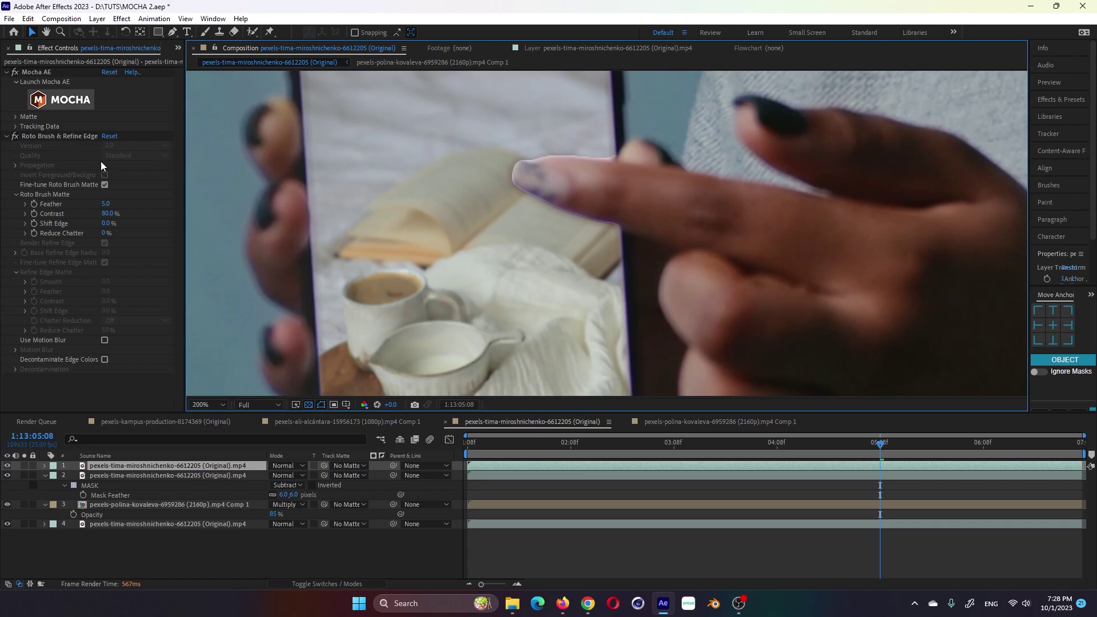
Set the roto matte feather to 8.
click(106, 204)
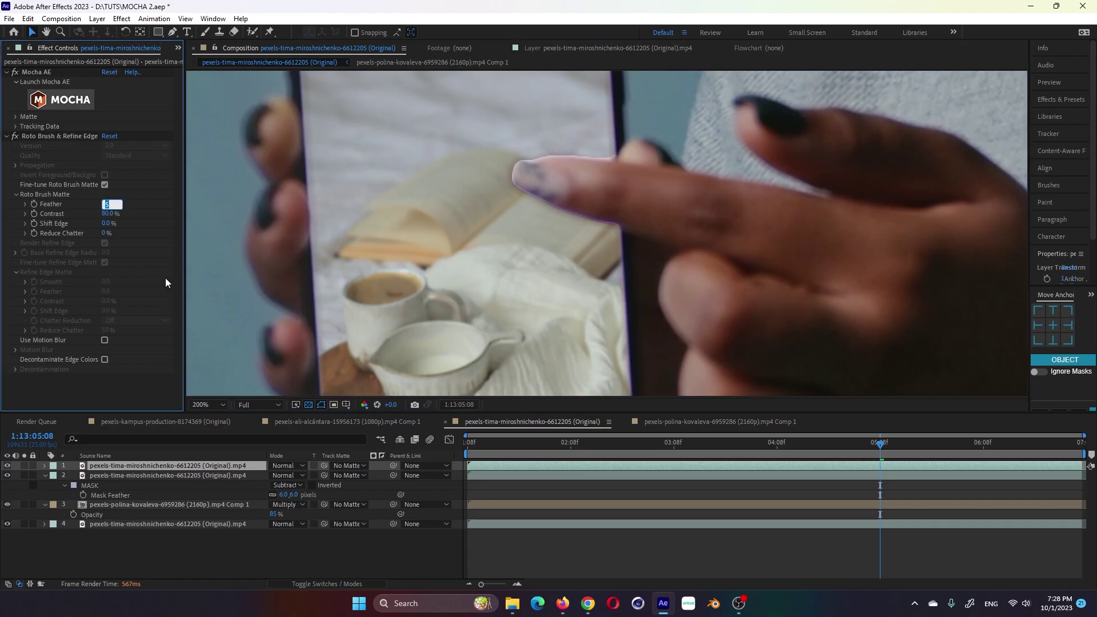
text(8)
key(Return)
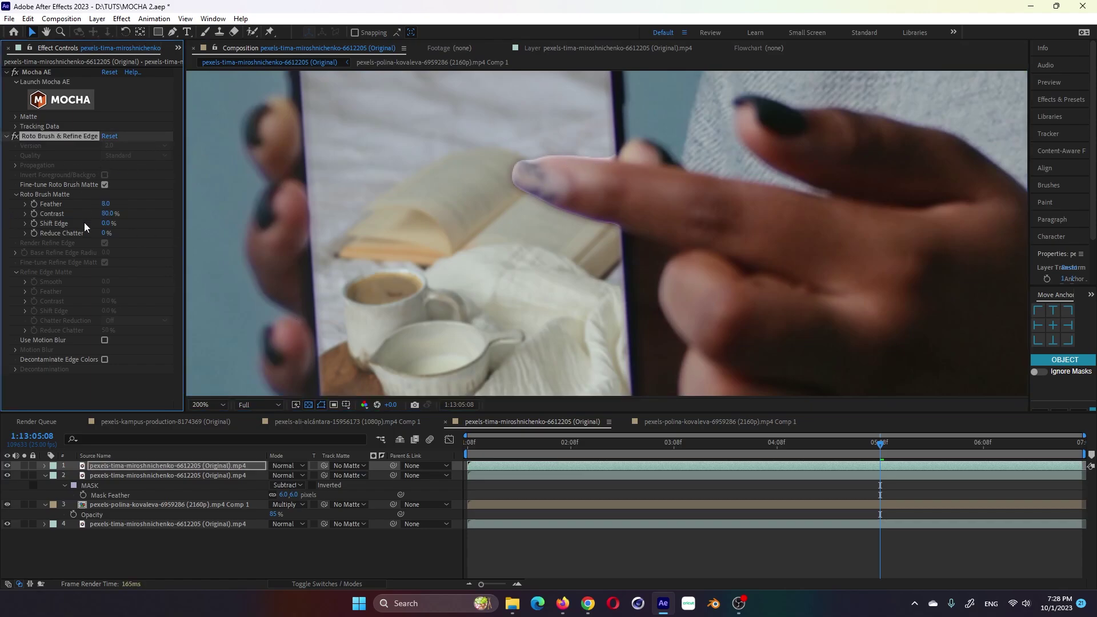
click(107, 215)
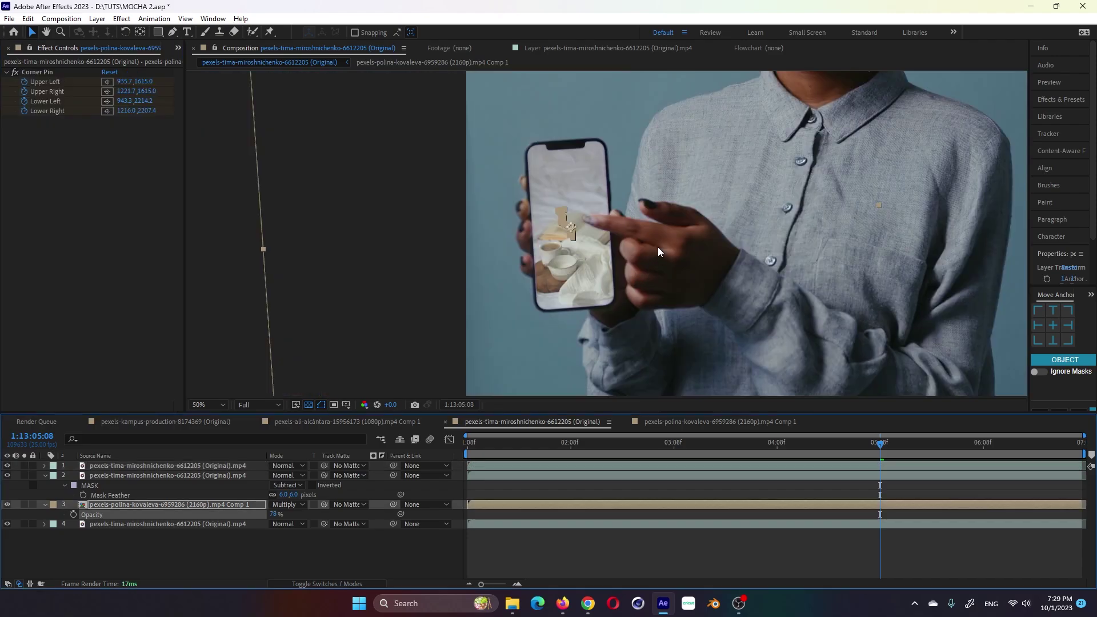
drag(486, 452, 526, 450)
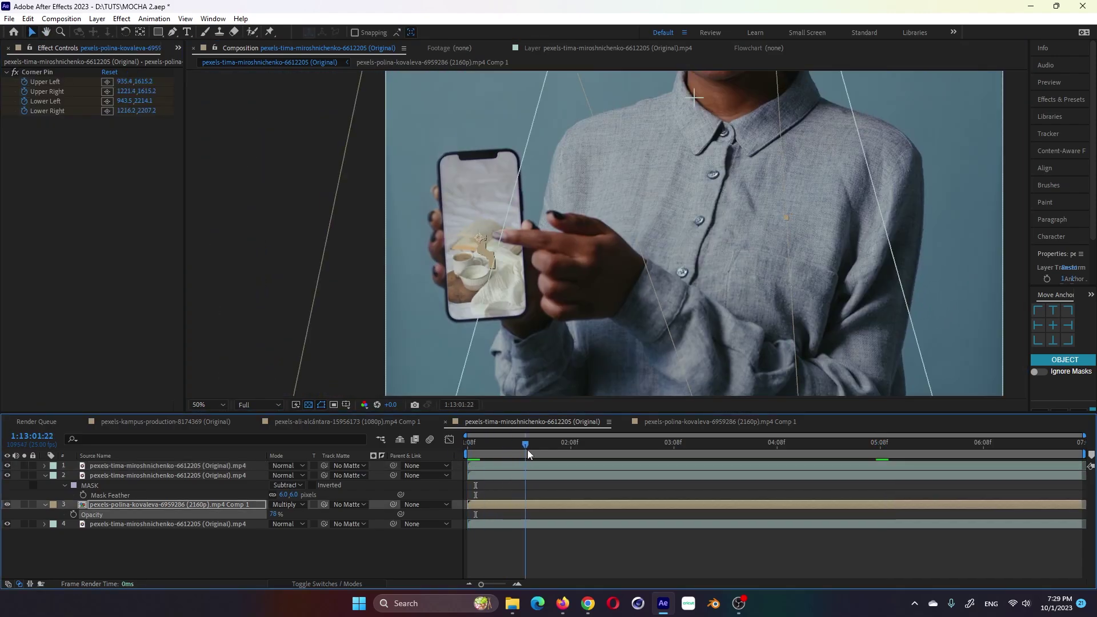
click(558, 445)
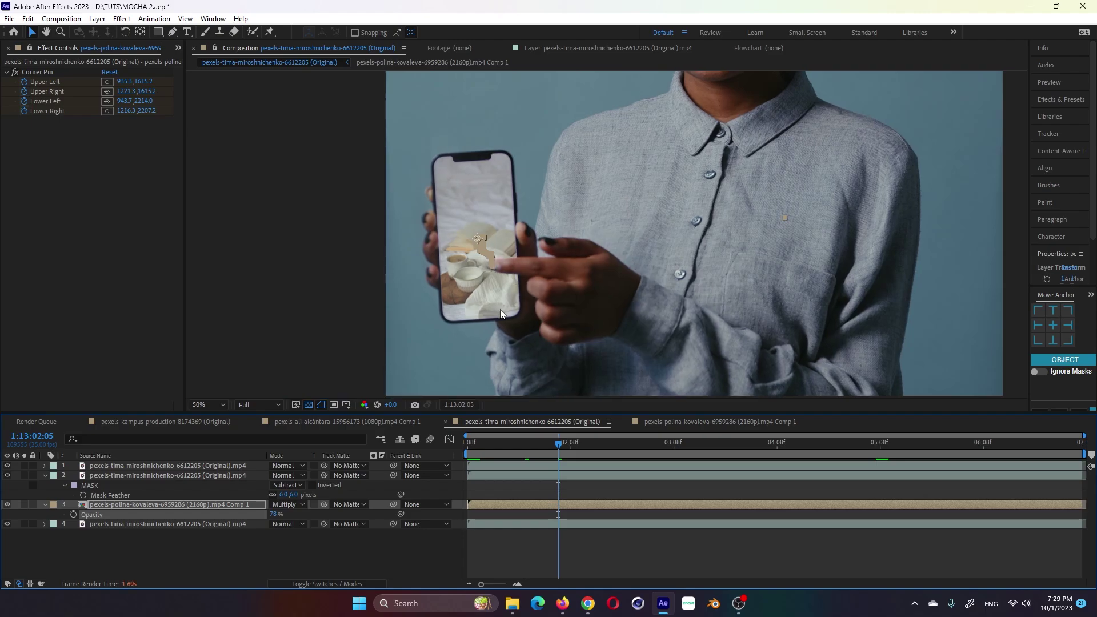
click(599, 443)
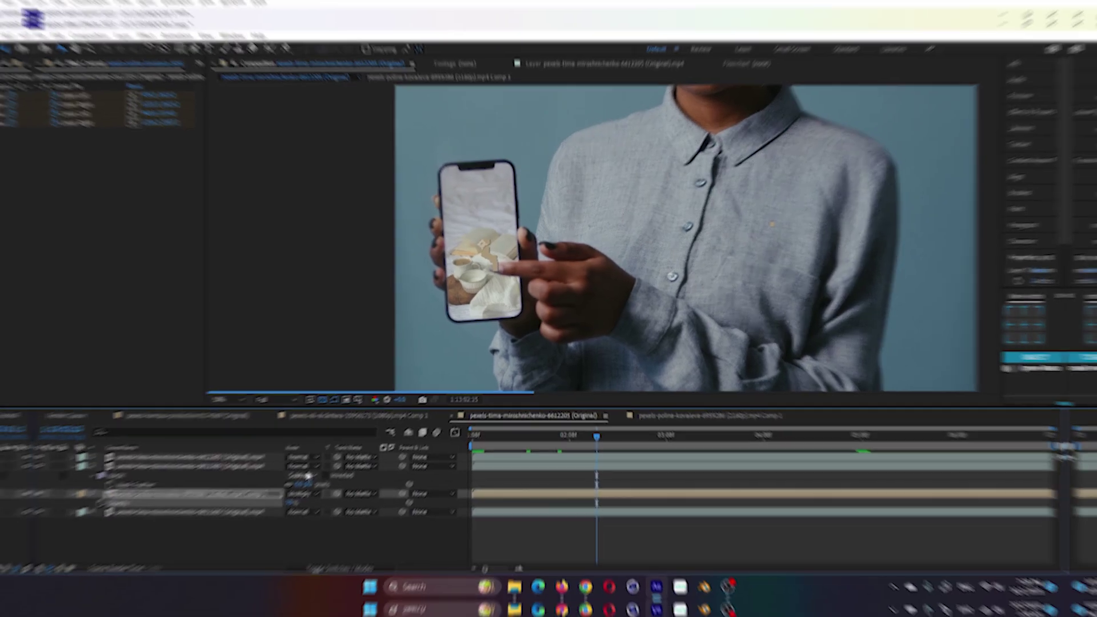